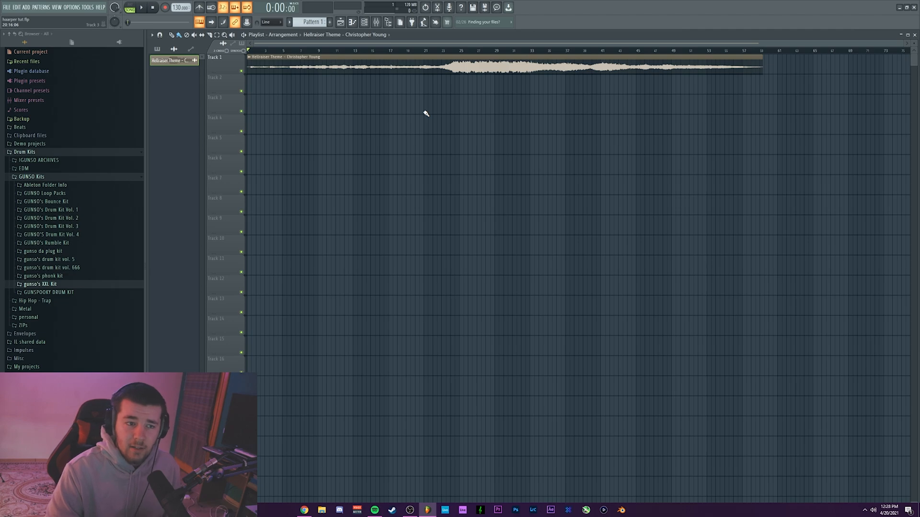
- Play the Hellraiser Theme clip from about 0:08 to locate where the loop should start
scroll(297, 51, up, 4)
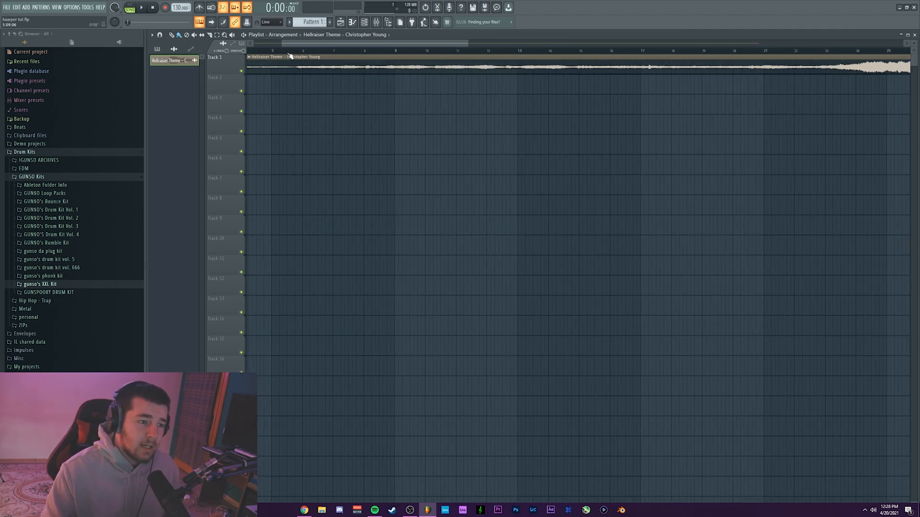
scroll(303, 51, down, 1)
click(293, 51)
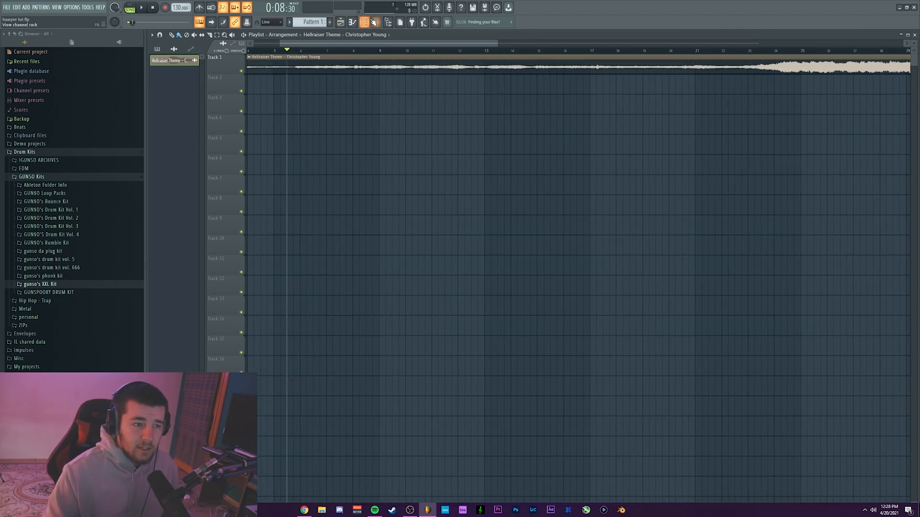
key(F9)
key(F9)
key(space)
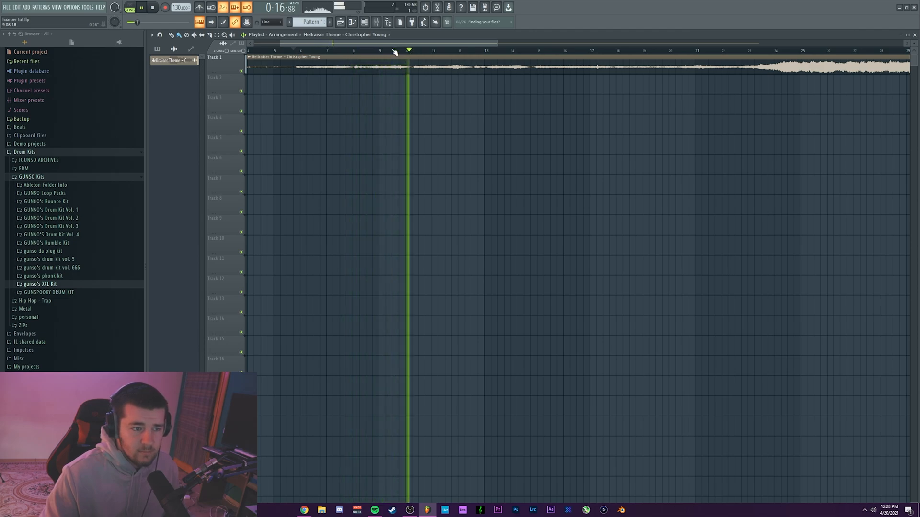
key(space)
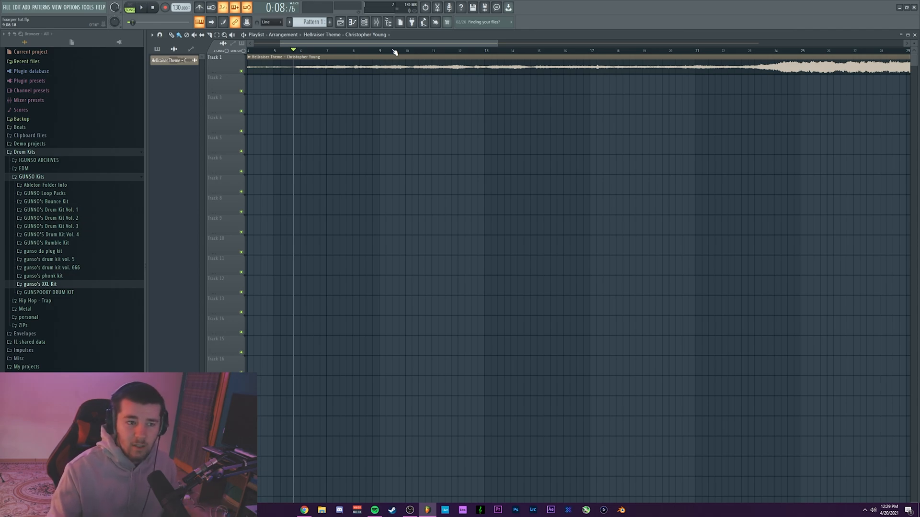
- Place the playhead at the start of the wanted phrase, about 0:08:91, and slice the clip there
scroll(395, 51, up, 5)
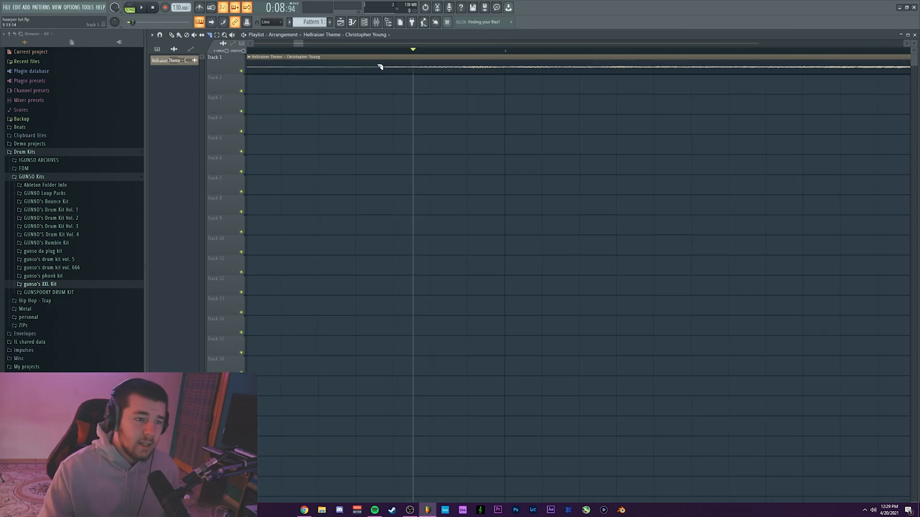
click(391, 50)
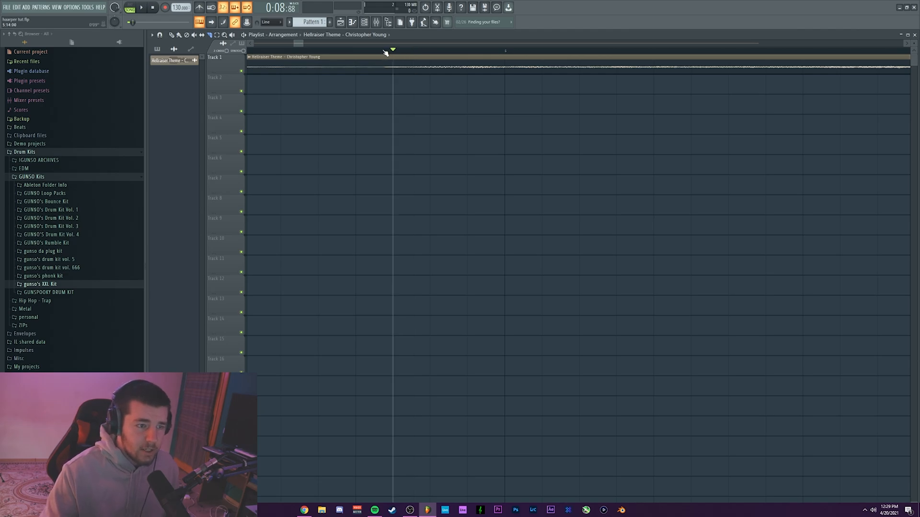
click(383, 51)
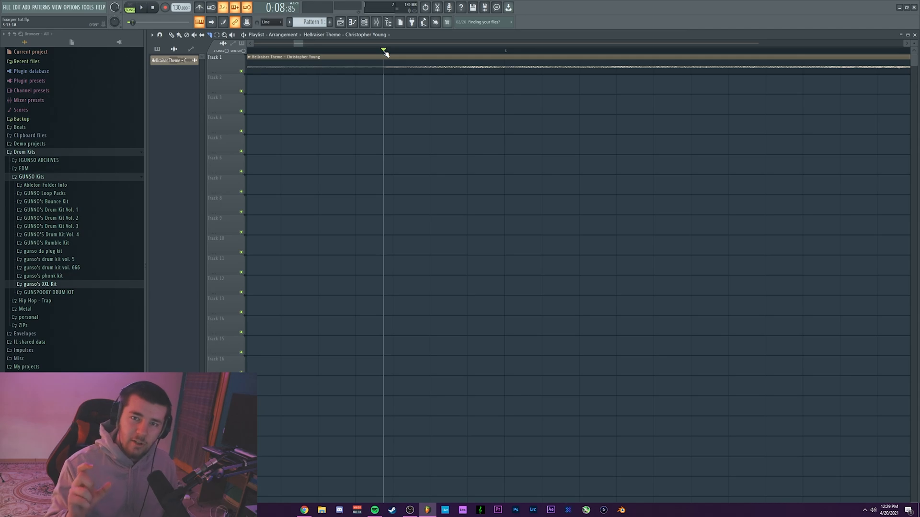
click(404, 50)
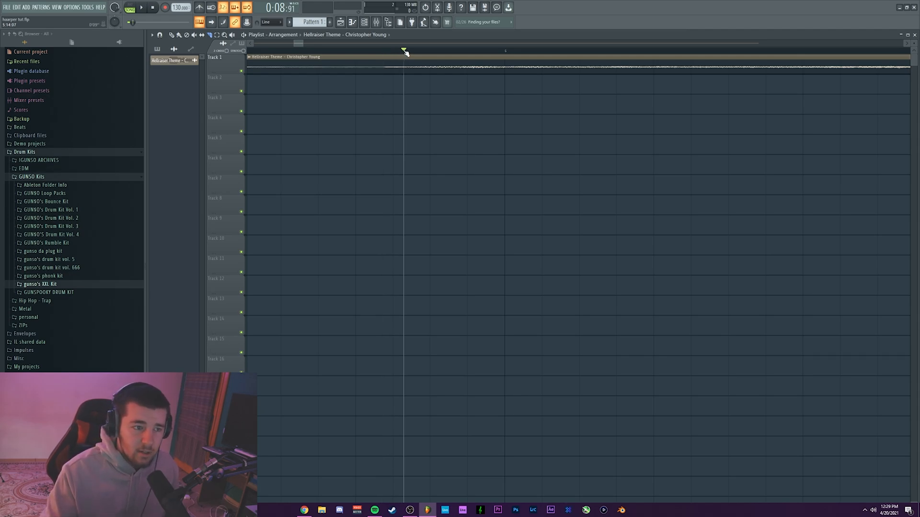
click(405, 50)
drag(405, 50, 392, 51)
key(space)
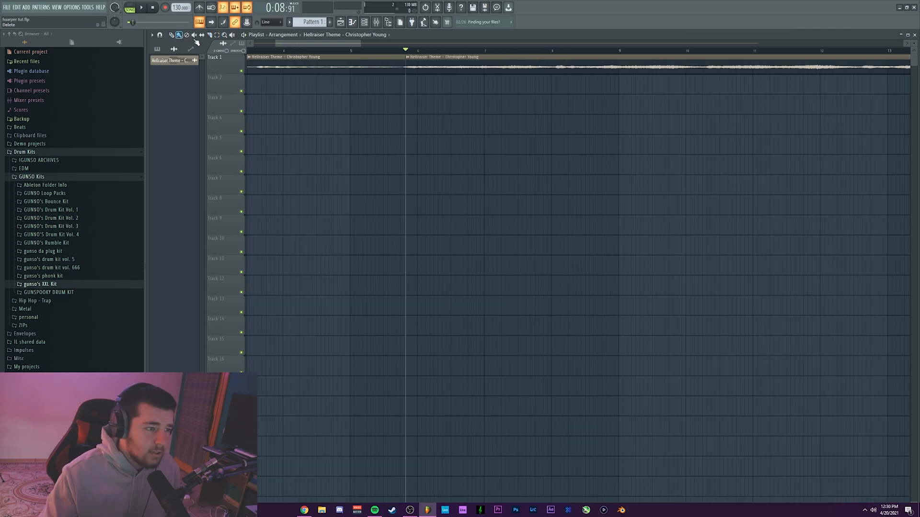
- Delete the part of the clip before the cut and move the remainder to the start of the playlist
right_click(329, 57)
scroll(380, 63, down, 3)
drag(456, 65, 308, 65)
- Trim the clip's end to just after bar 10 and audition the loop's ending
click(251, 50)
key(space)
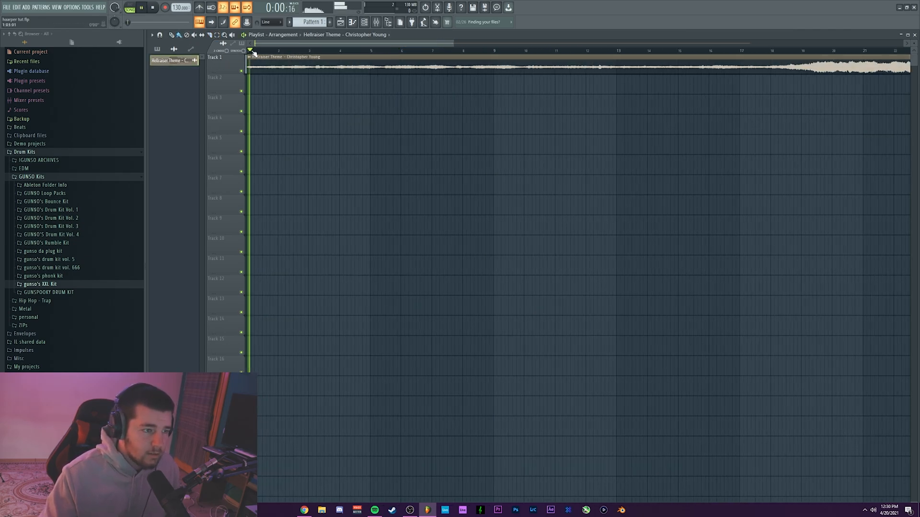
scroll(252, 51, up, 2)
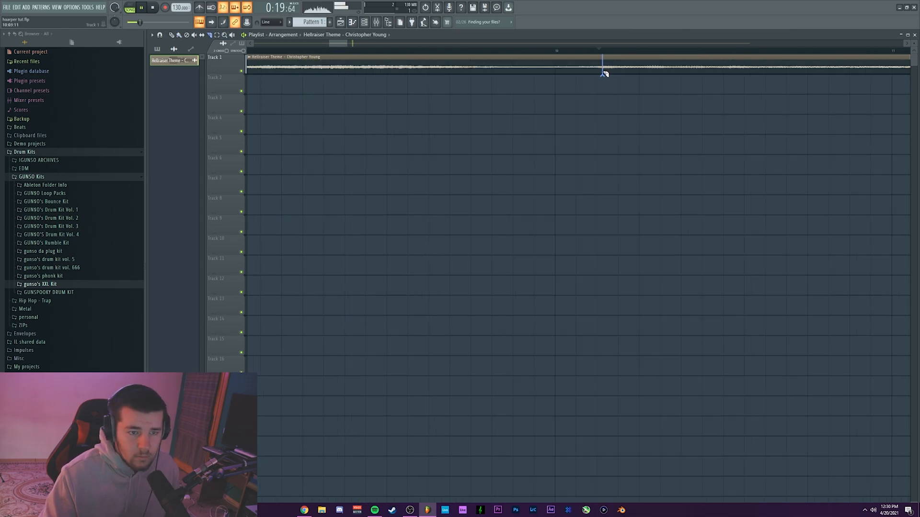
click(599, 51)
click(438, 50)
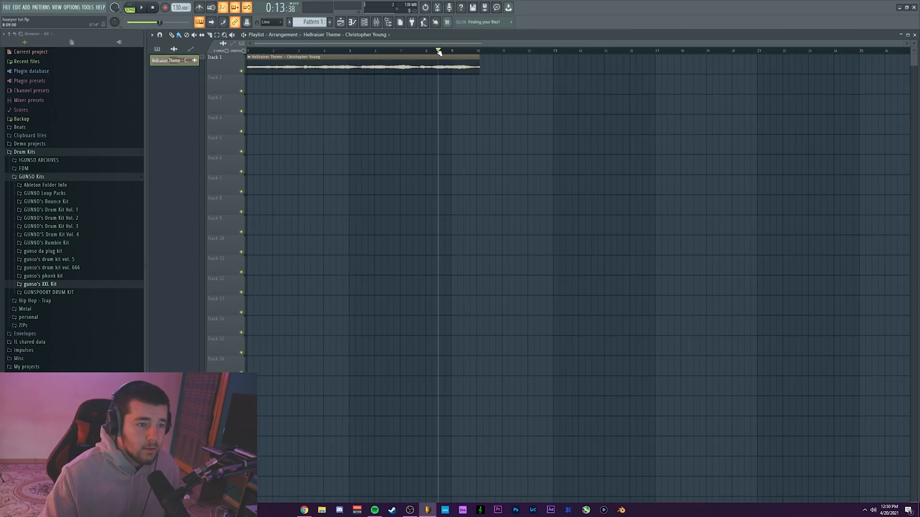
key(space)
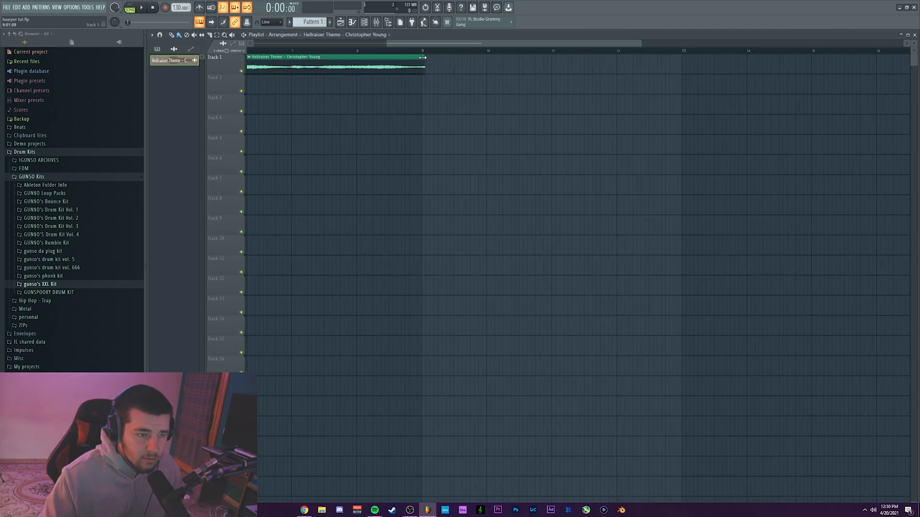
- Stretch the clip so it ends at bar 9, then reset the pitch shift in its channel settings
scroll(422, 56, up, 4)
scroll(422, 57, down, 7)
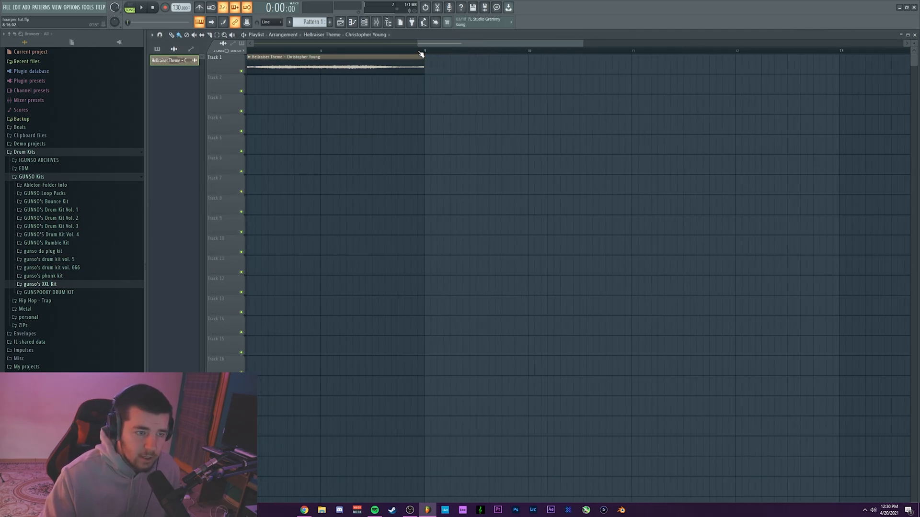
scroll(245, 58, up, 3)
double_click(248, 58)
right_click(317, 166)
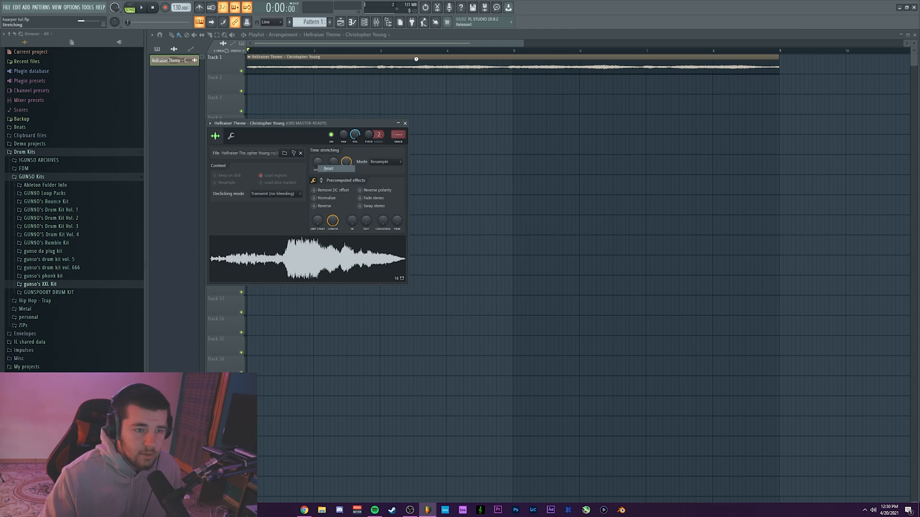
click(329, 168)
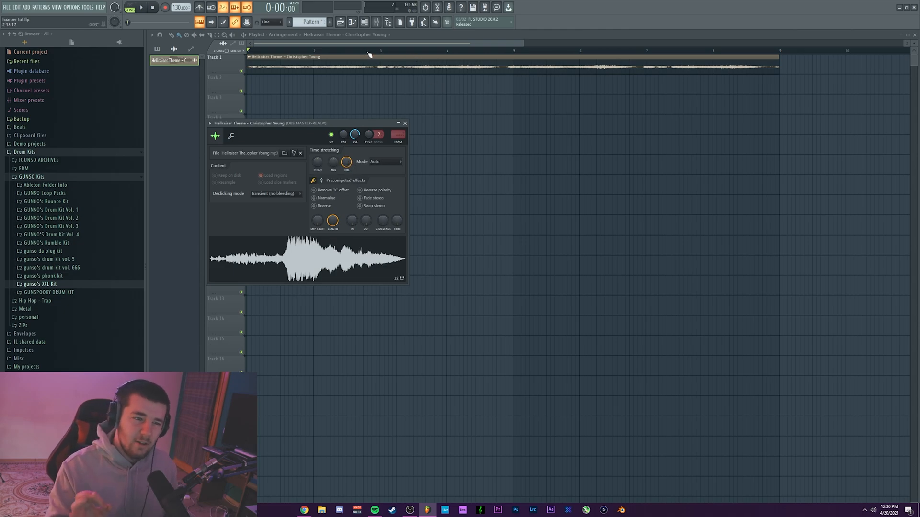
- Reset the clip's pitch shift, set its stretch time to (none), and close the channel settings
right_click(316, 166)
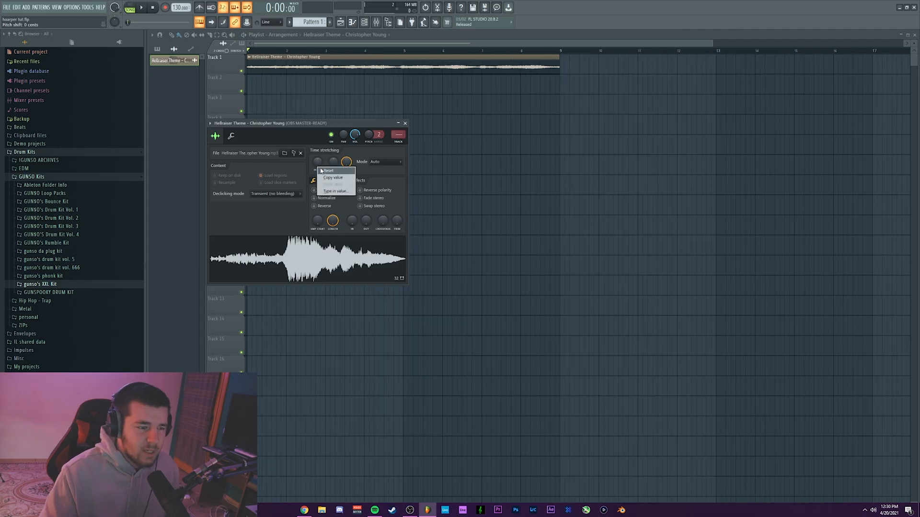
click(330, 170)
right_click(348, 163)
click(363, 167)
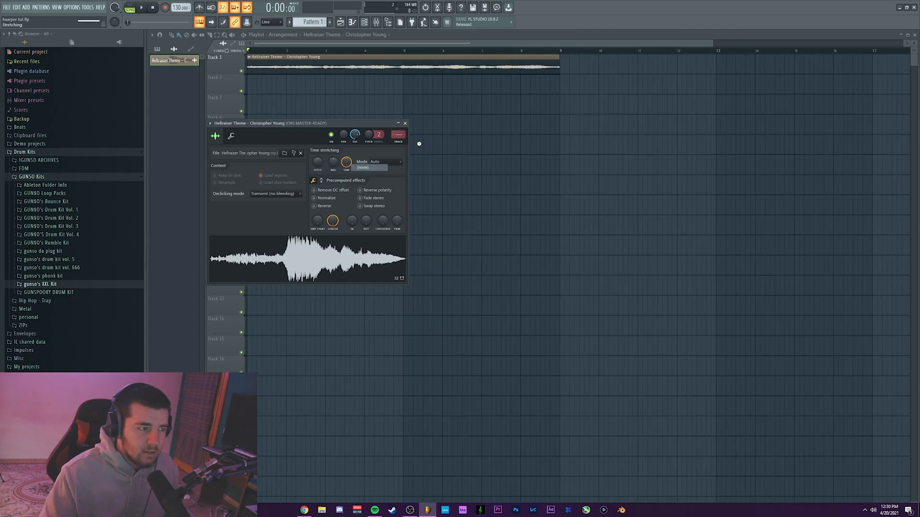
click(405, 123)
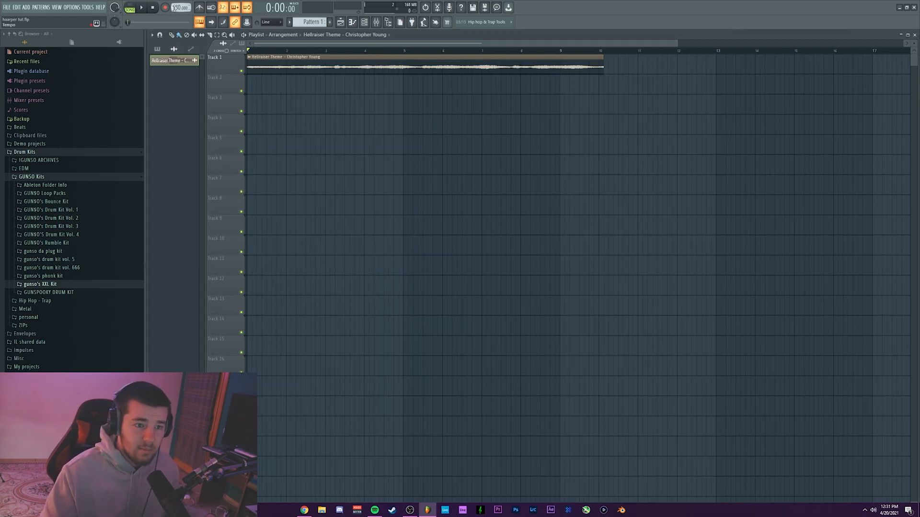
- Lower the project tempo to 114 BPM and play the loop through to check its length
scroll(174, 9, down, 16)
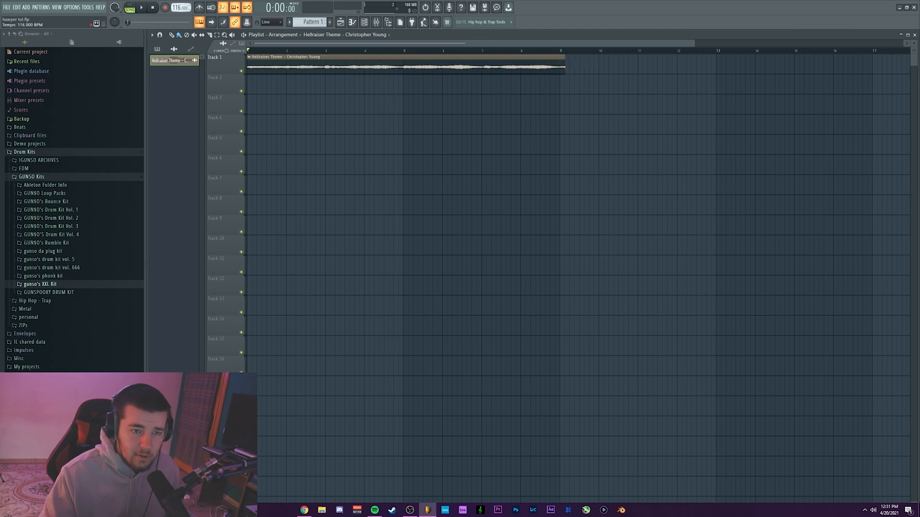
key(space)
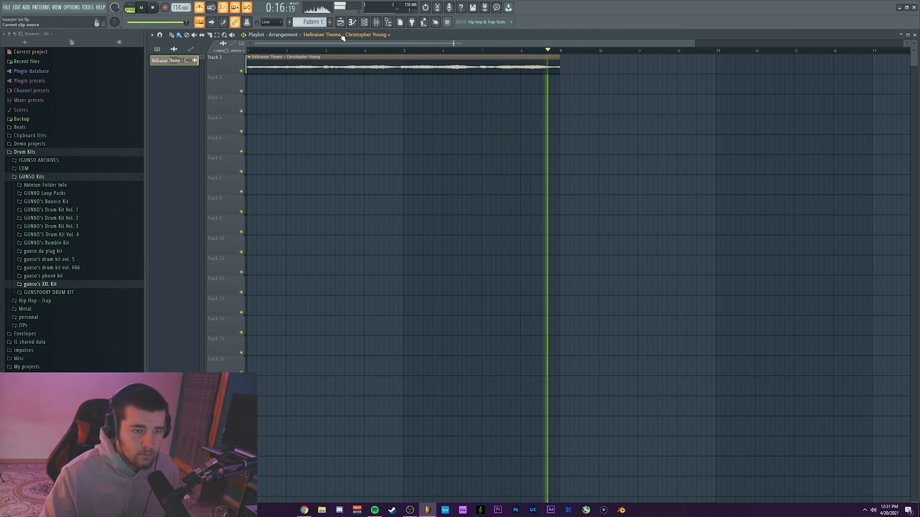
key(space)
- Trim the clip's remaining tail so it ends exactly at bar 9
scroll(563, 56, up, 8)
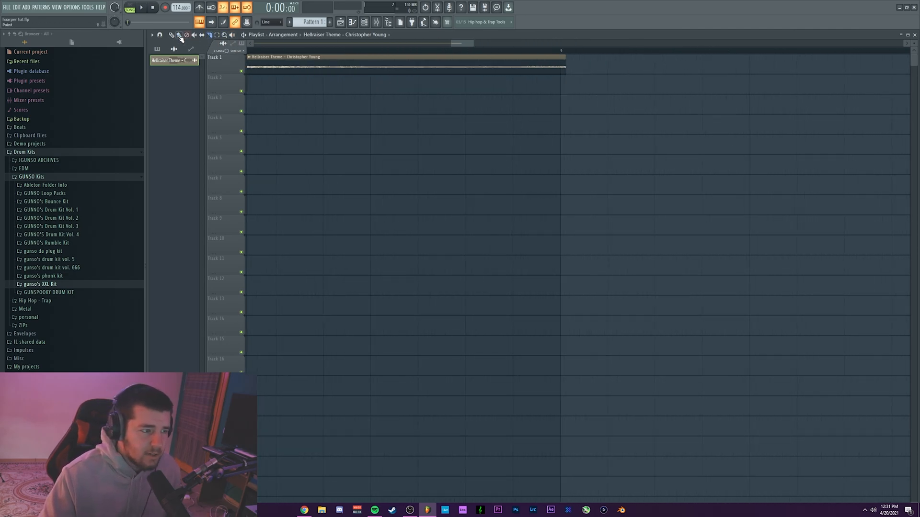
scroll(557, 56, down, 6)
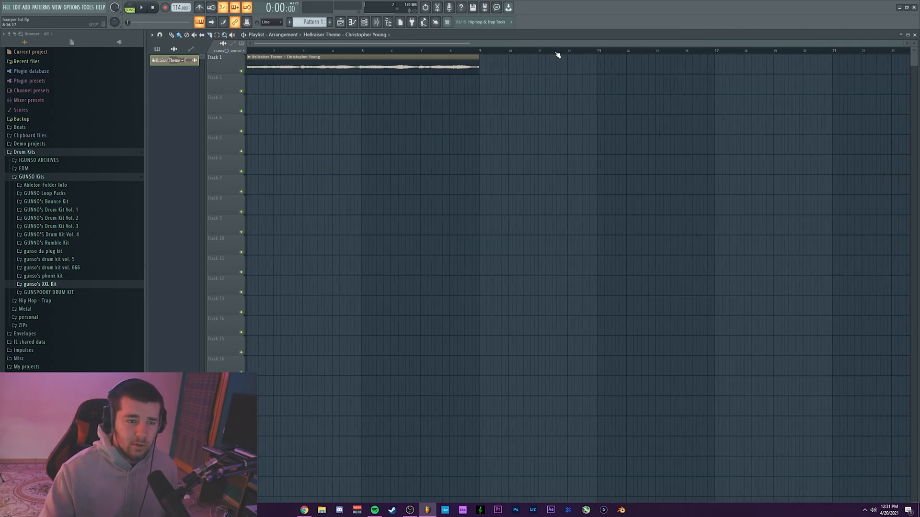
scroll(557, 55, down, 1)
- Turn the trimmed eight-bar clip into its own separate sample
click(254, 58)
click(332, 99)
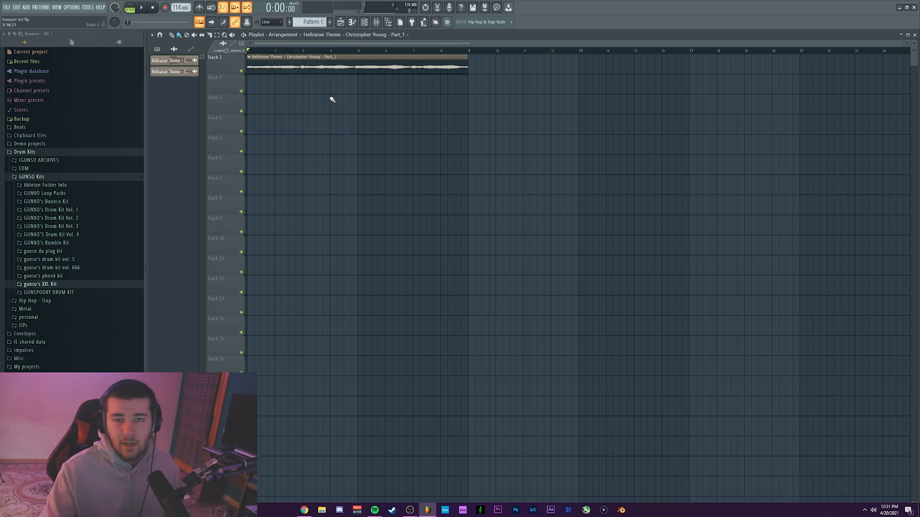
mouse_move(466, 61)
mouse_down()
mouse_move(276, 62)
mouse_move(467, 61)
mouse_up()
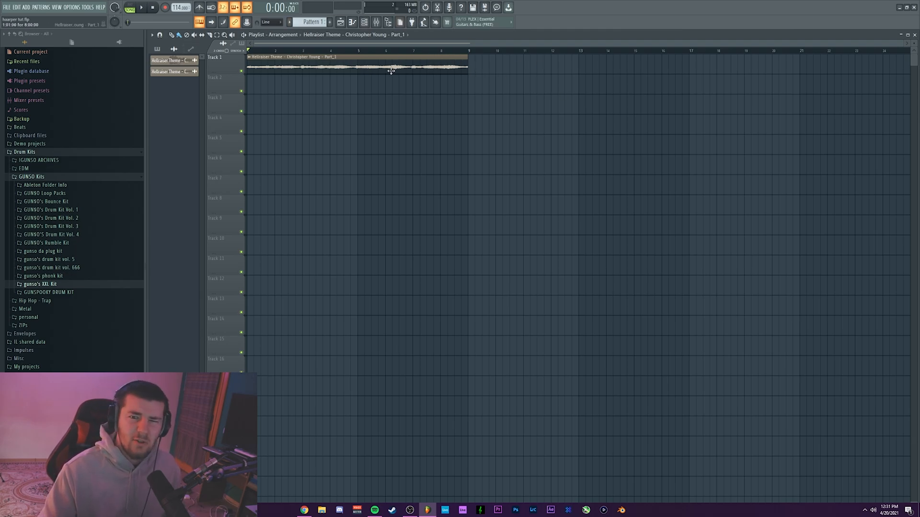
- Open the channel settings of the Part_1 sample and route it to mixer track 6
click(189, 63)
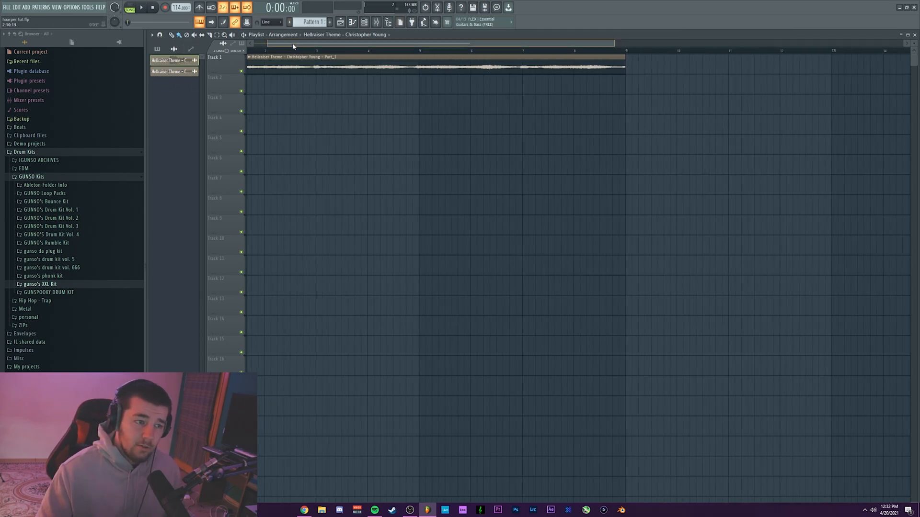
double_click(166, 72)
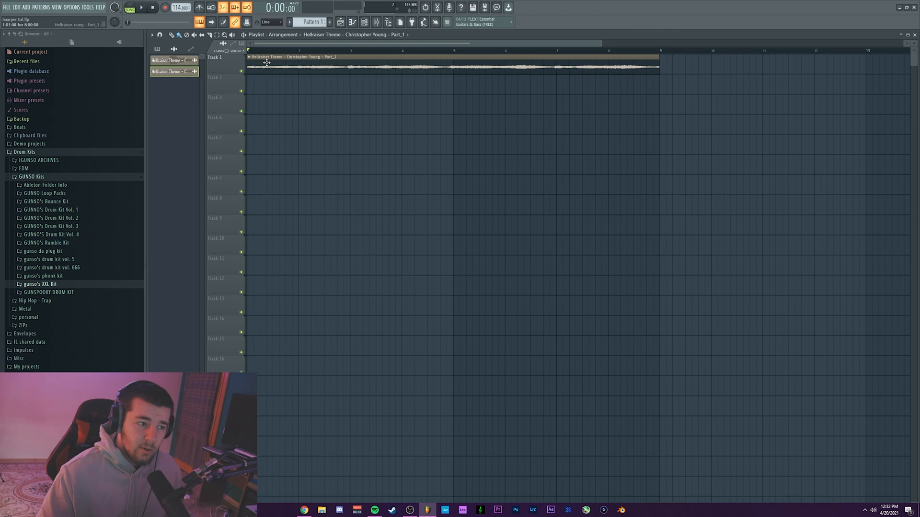
click(379, 26)
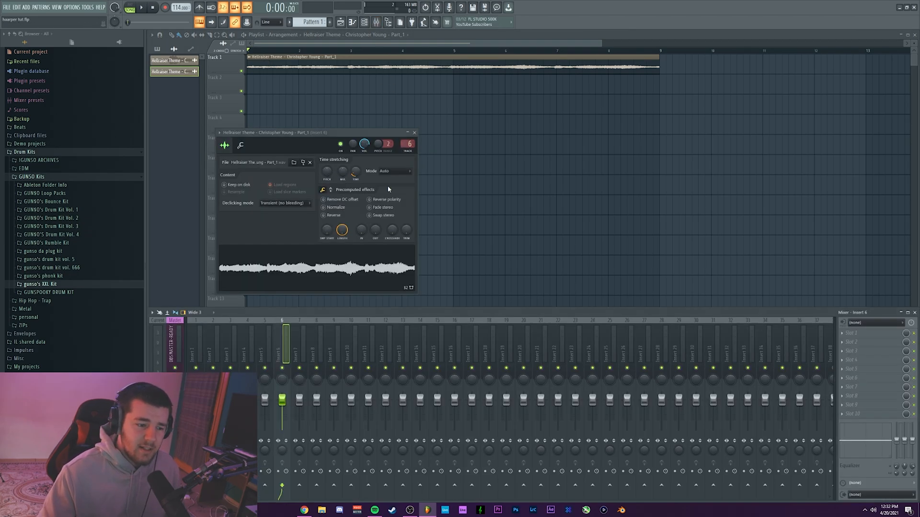
click(856, 333)
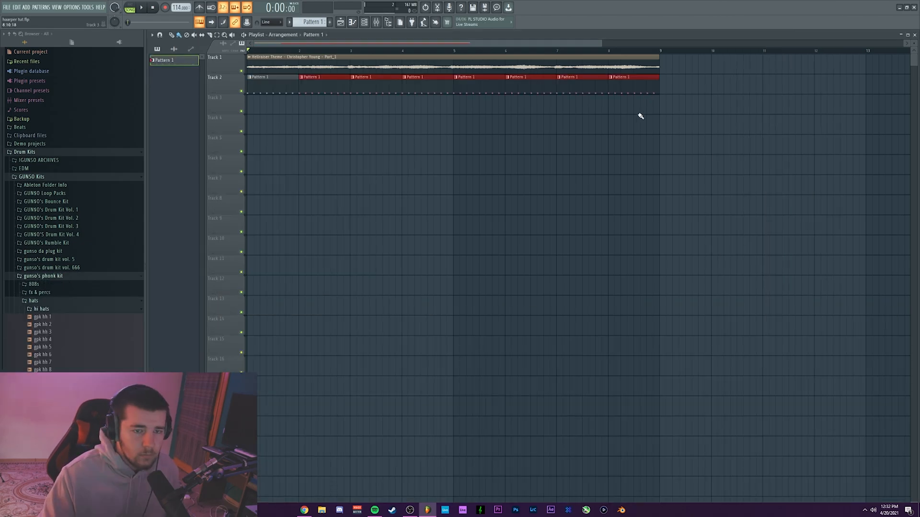
- Play the sample together with the Pattern 1 clips and set the playhead to the start of bar 3
key(space)
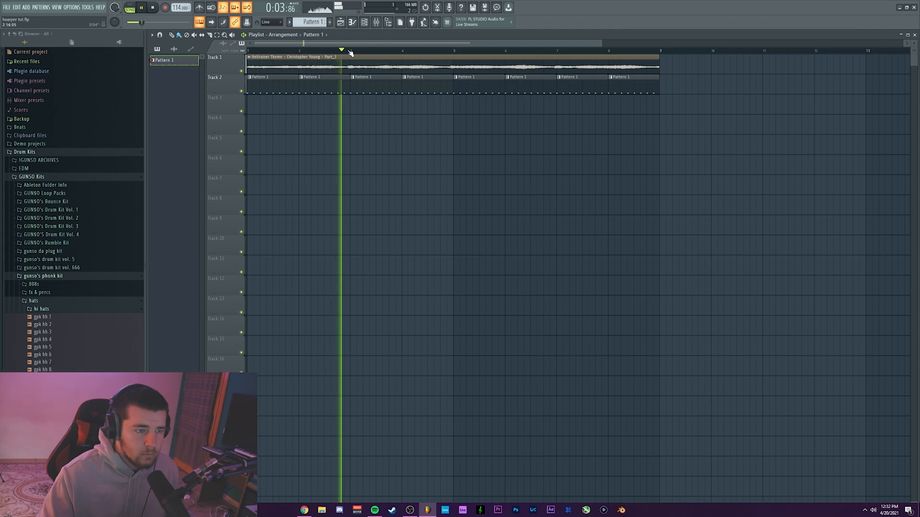
key(space)
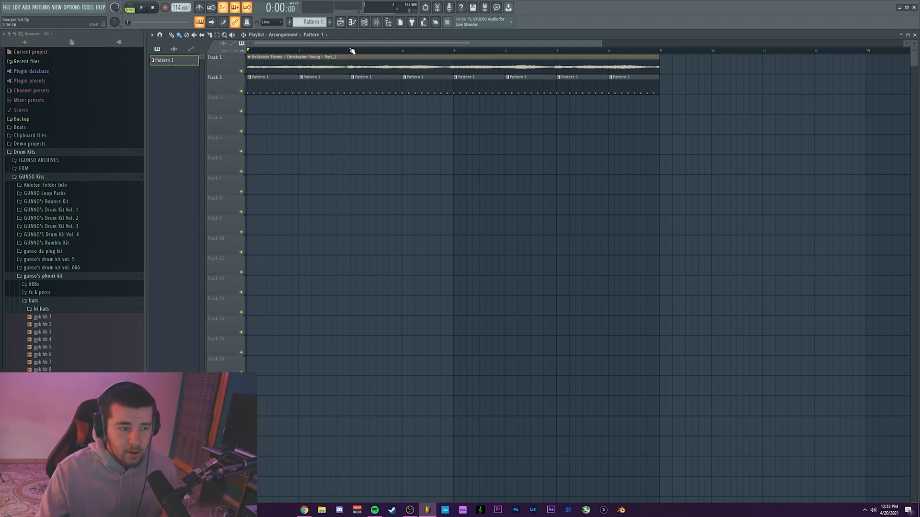
mouse_move(352, 51)
mouse_down()
mouse_move(363, 49)
mouse_move(338, 50)
mouse_move(563, 48)
mouse_move(327, 45)
mouse_up()
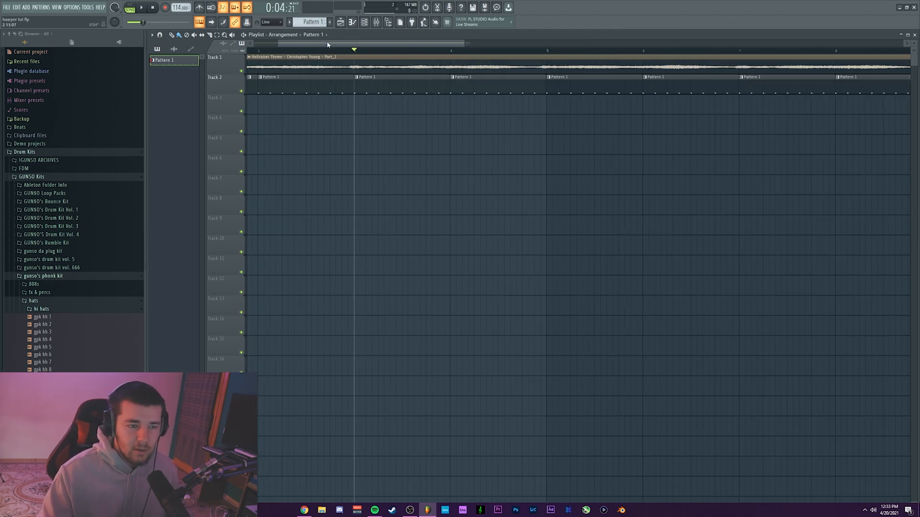
- Slice the sample clip slightly before bars 3 and 5, and play back the cuts
scroll(540, 58, up, 3)
click(540, 71)
drag(403, 44, 380, 65)
click(355, 71)
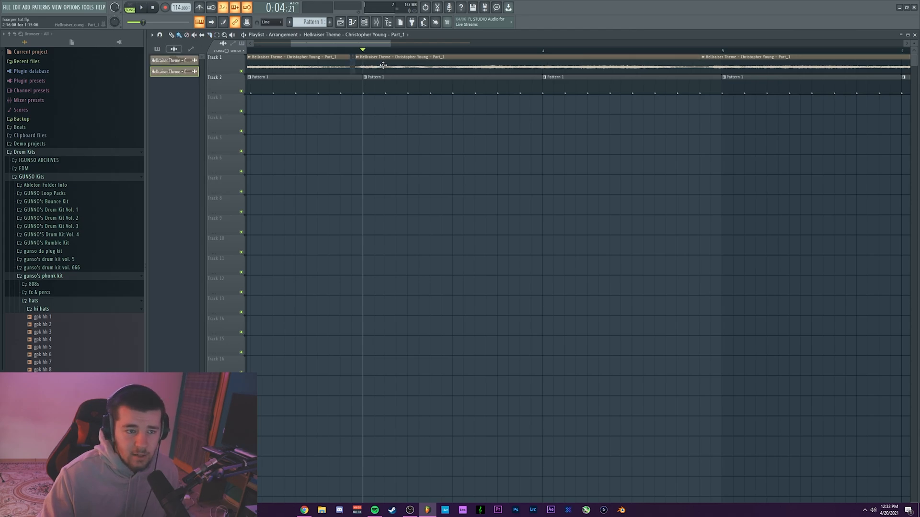
scroll(359, 54, down, 3)
click(373, 51)
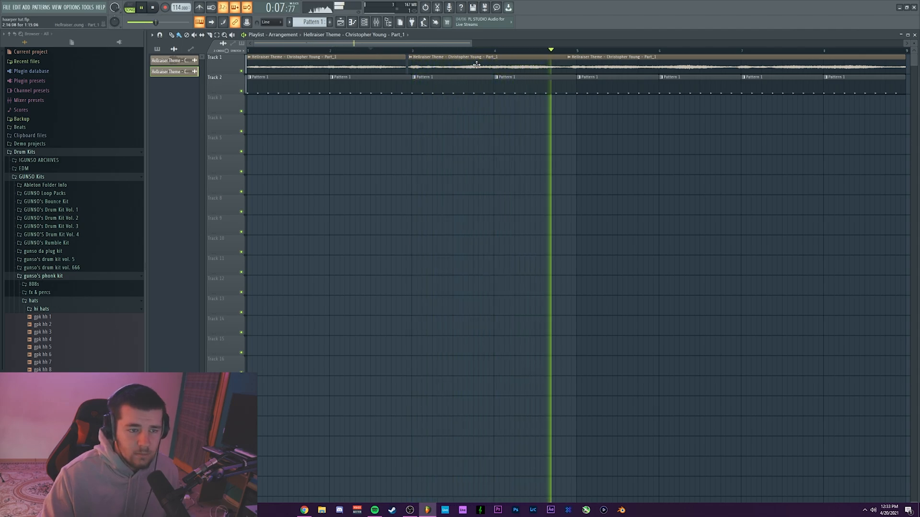
- Change the declicking mode of the Part_1 sample first to Generic (bleeding) and finally to Smooth (bleeding)
double_click(445, 70)
click(278, 203)
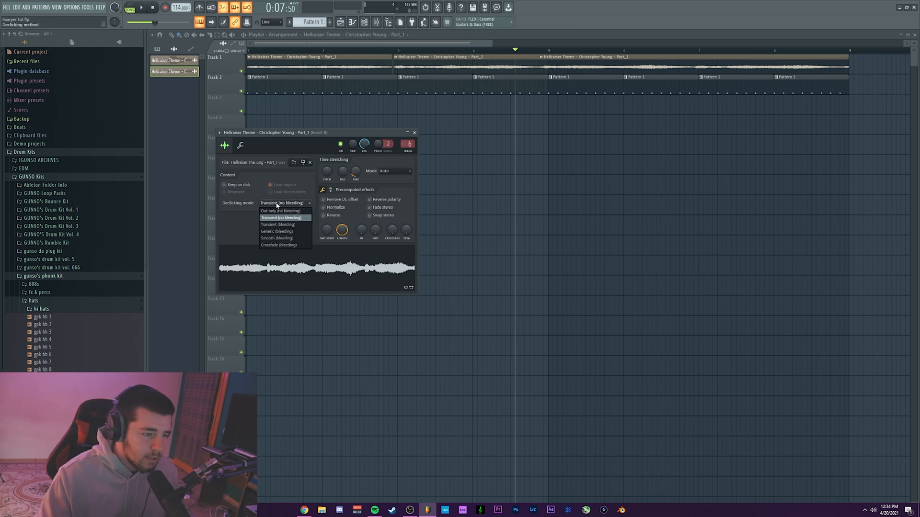
click(296, 234)
click(281, 203)
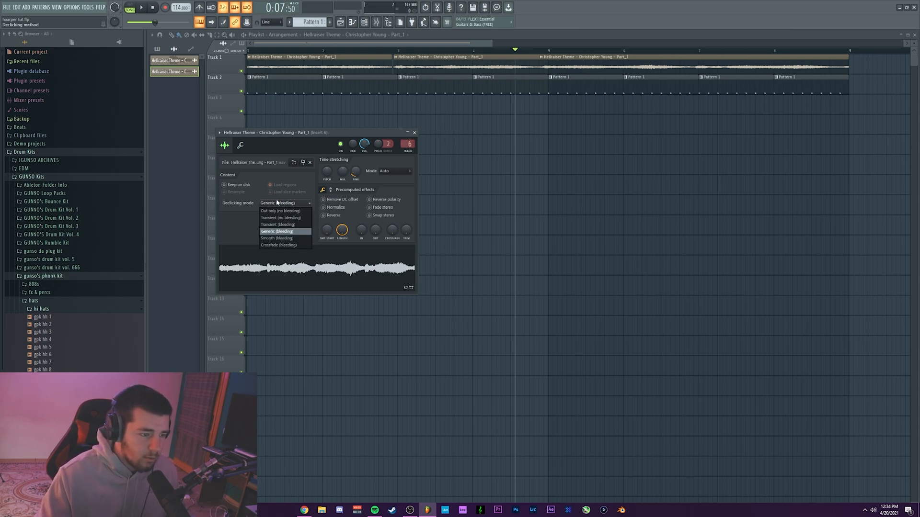
click(279, 238)
click(414, 132)
- Play the sliced sample from shortly before bar 3 to check how the cuts sound
click(380, 50)
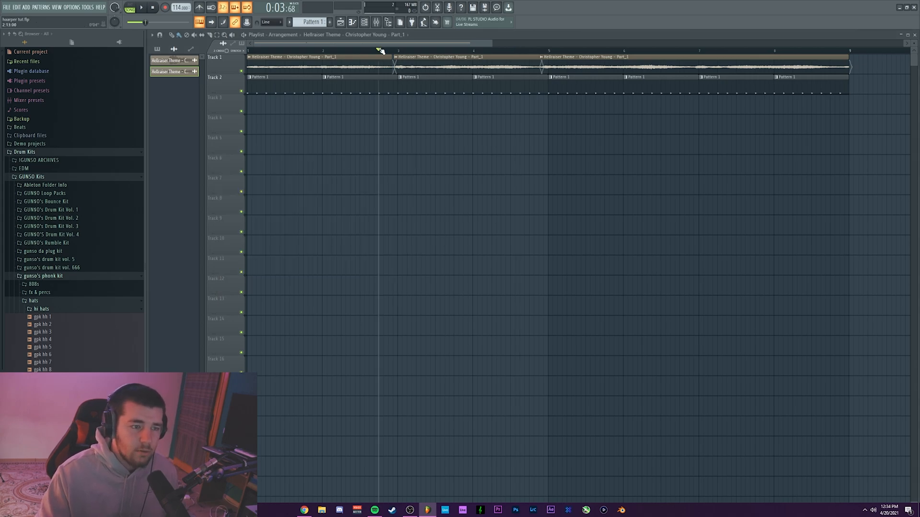
scroll(381, 50, up, 3)
scroll(380, 50, up, 2)
key(ctrl+z)
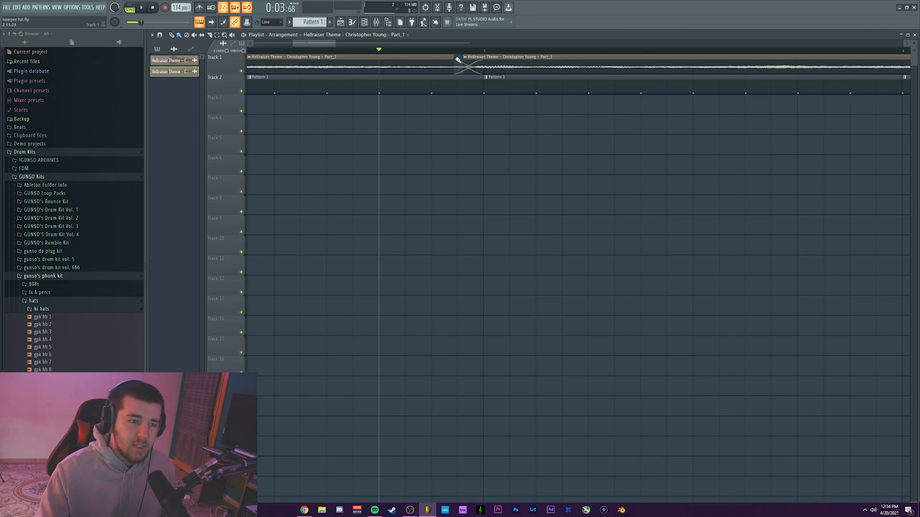
key(space)
scroll(419, 53, down, 3)
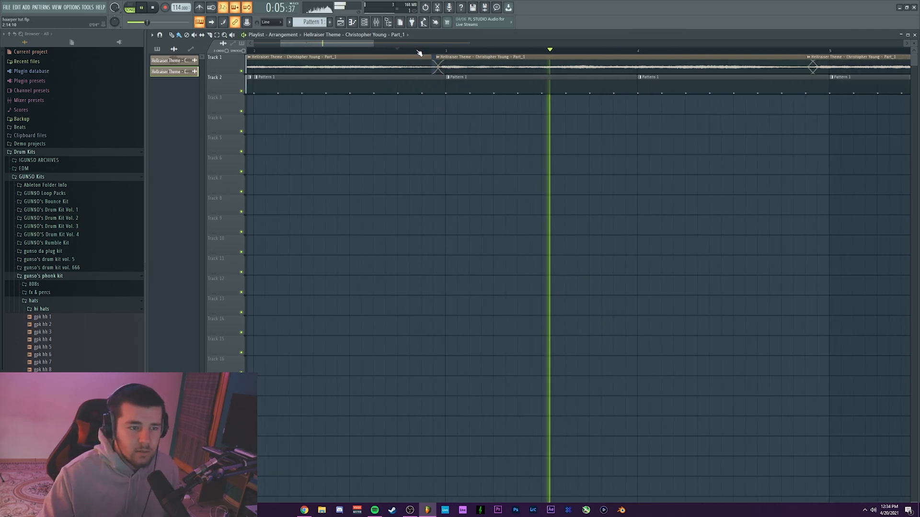
scroll(419, 53, down, 2)
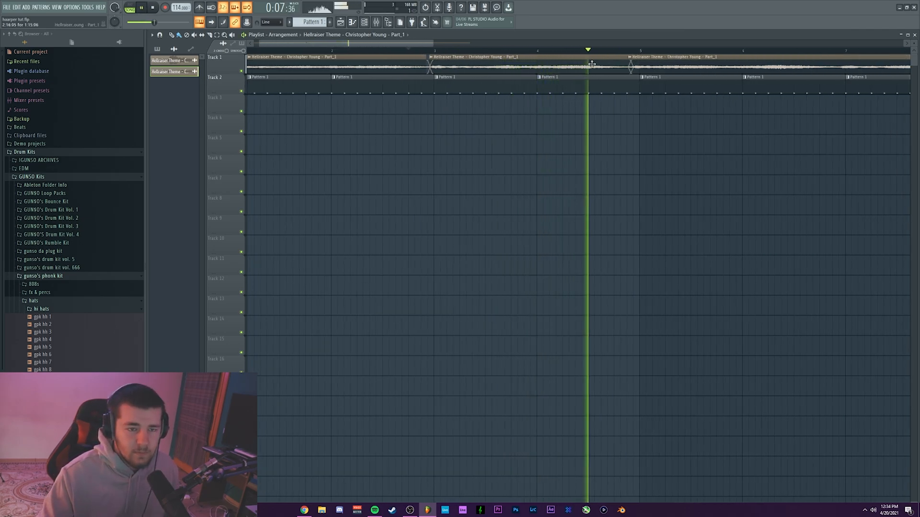
key(space)
- Shift the cut before bar 3 slightly earlier and play back the transition
scroll(460, 61, up, 3)
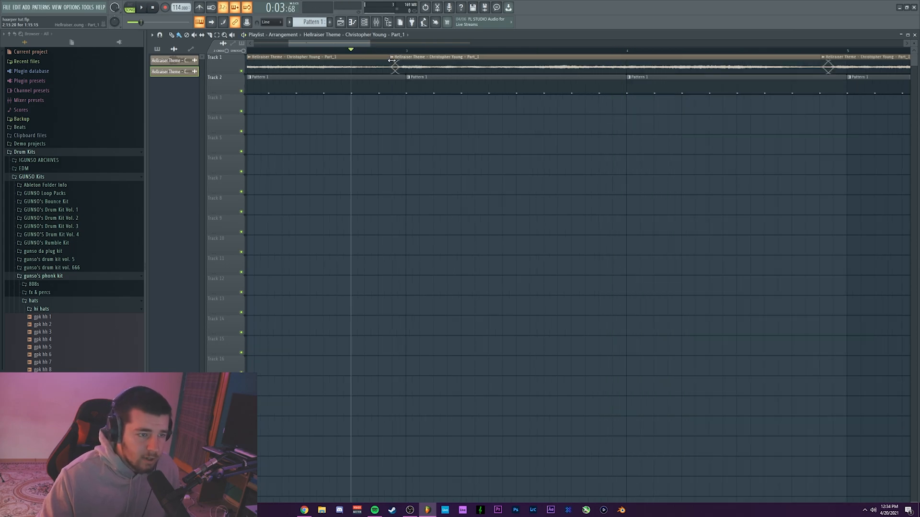
drag(390, 60, 389, 59)
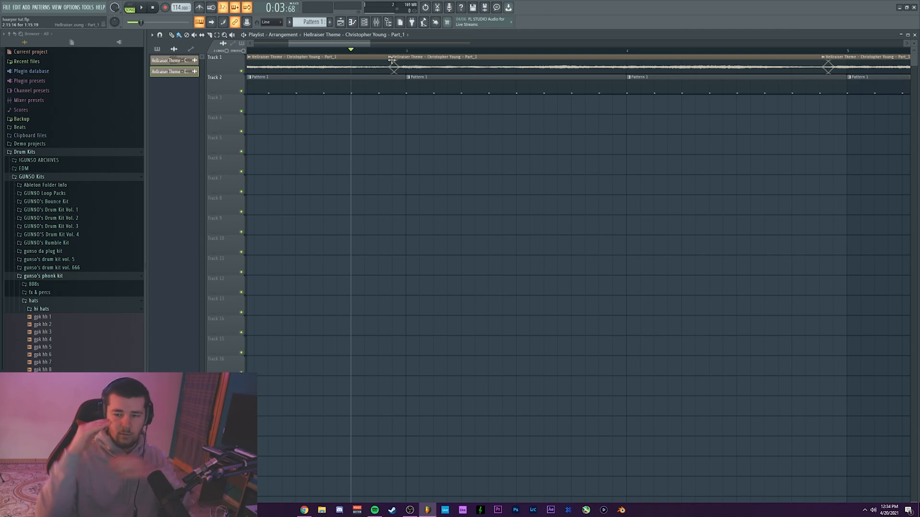
key(space)
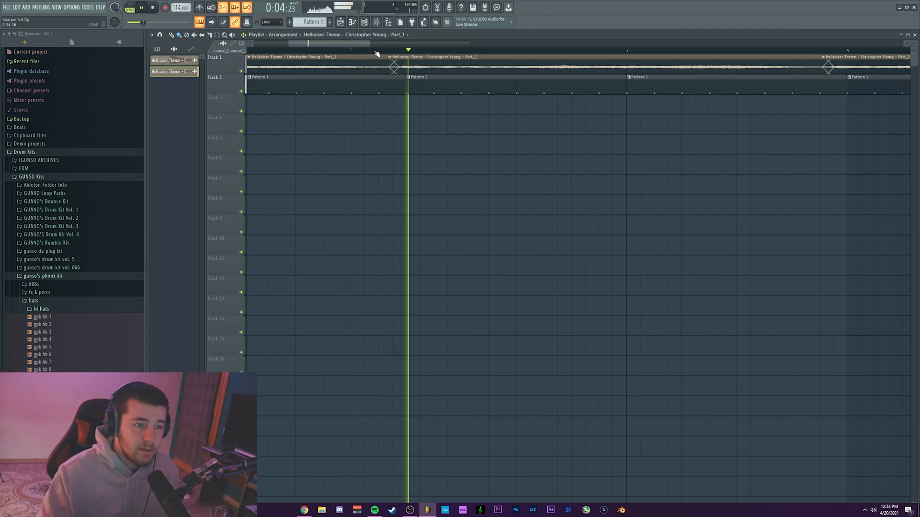
scroll(377, 53, down, 2)
key(space)
scroll(378, 45, down, 4)
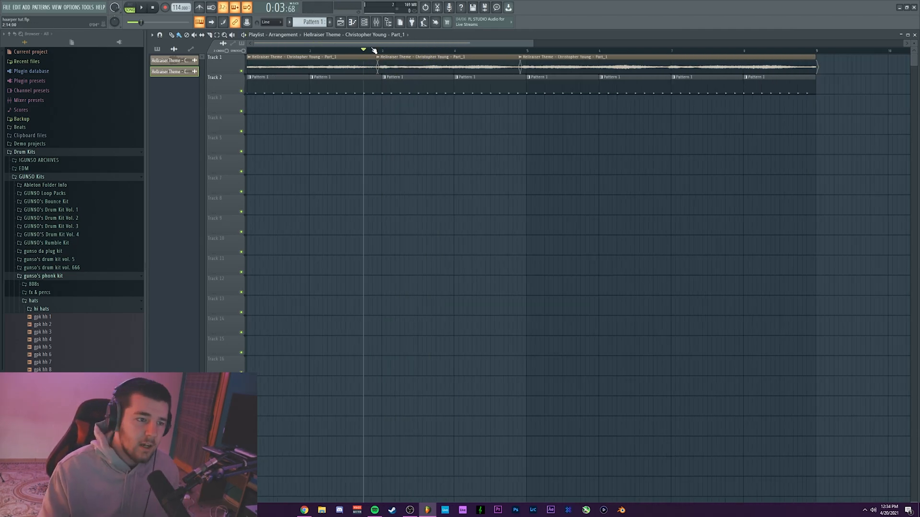
- Replace the 808 Snare with gpk snare 6 from the phonk kit's snares and add a fade-out to the sample
click(367, 23)
click(55, 310)
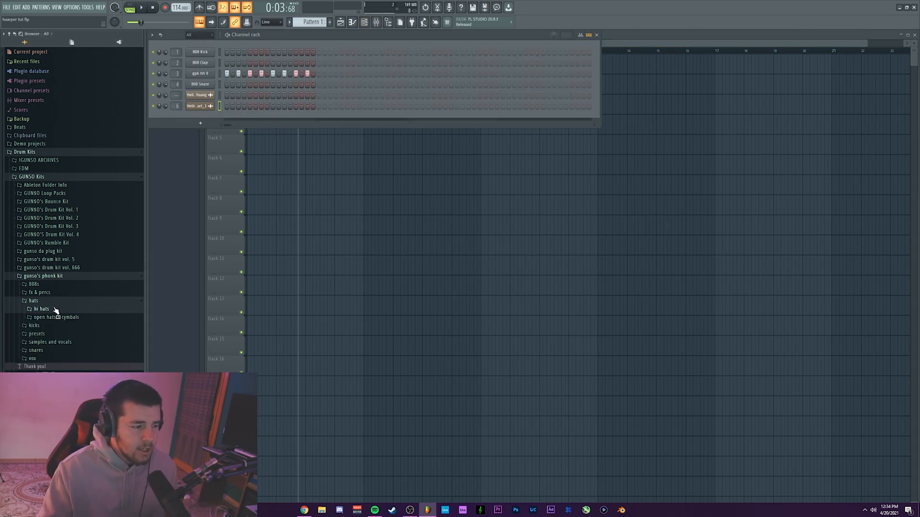
click(37, 350)
drag(40, 378, 201, 85)
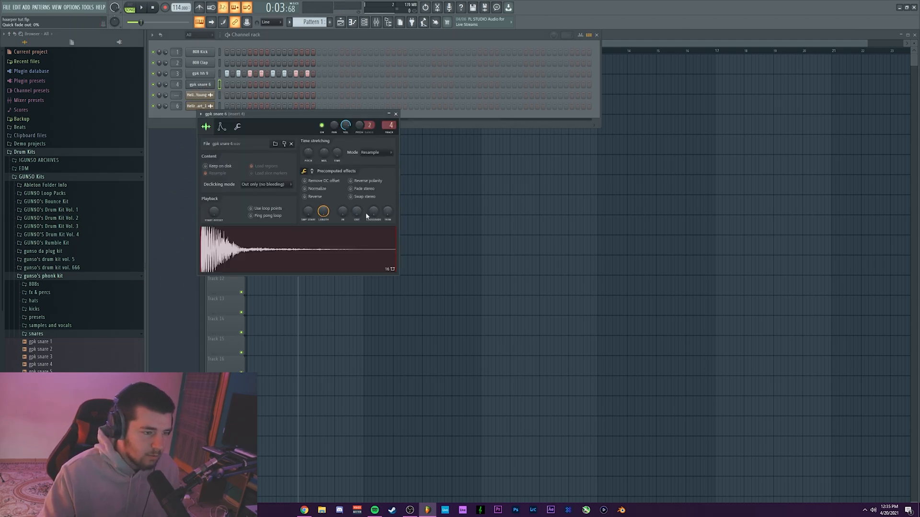
drag(357, 211, 356, 197)
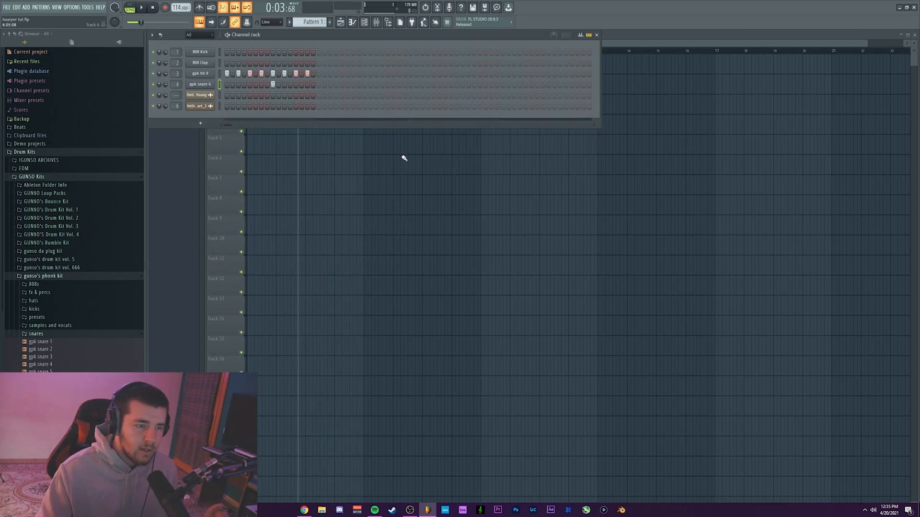
- Delete the repeated Pattern 1 clips after the first one on Track 2 and lengthen the remaining clip
right_click(402, 156)
drag(293, 88, 510, 90)
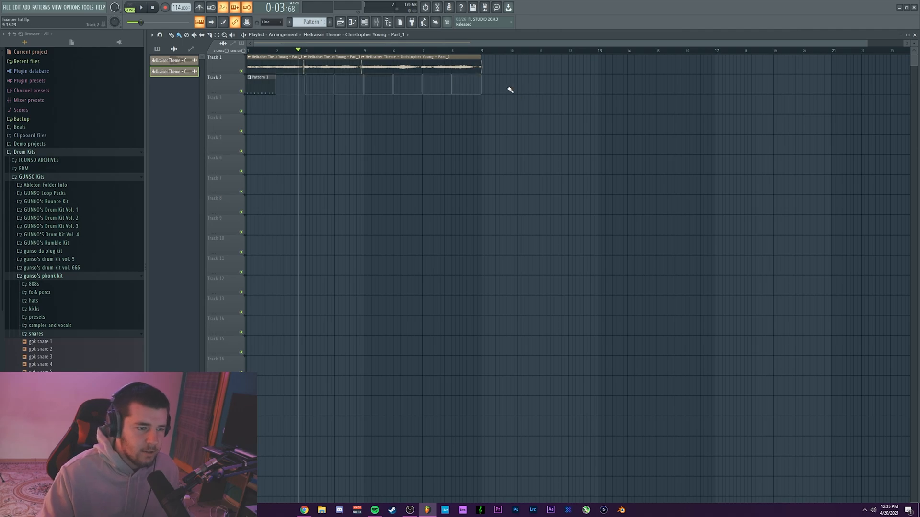
drag(275, 90, 350, 90)
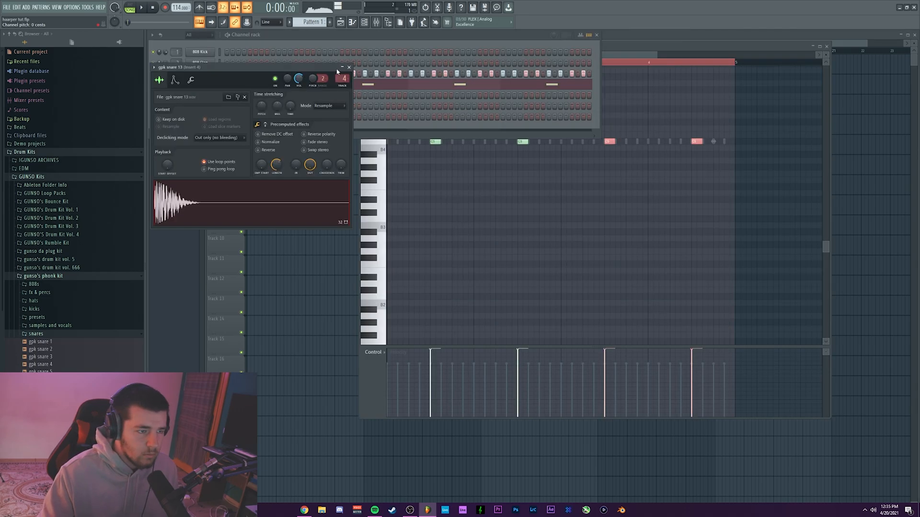
- Refill the gpk hh 9 channel with a hit on every fourth step, starting at the first
click(206, 88)
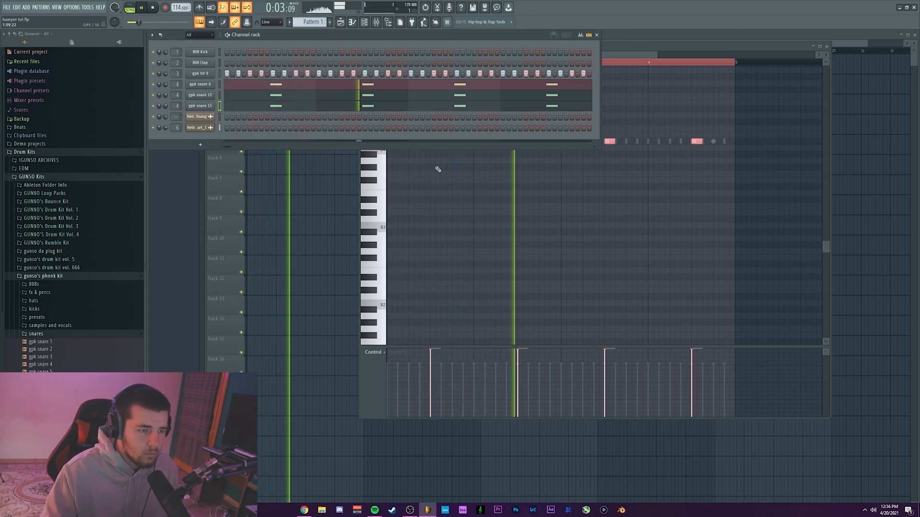
click(200, 85)
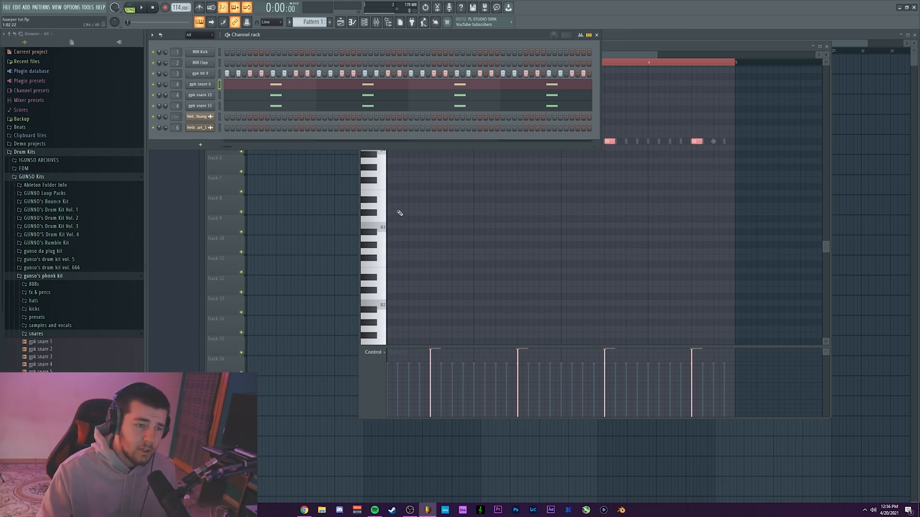
right_click(232, 77)
click(317, 105)
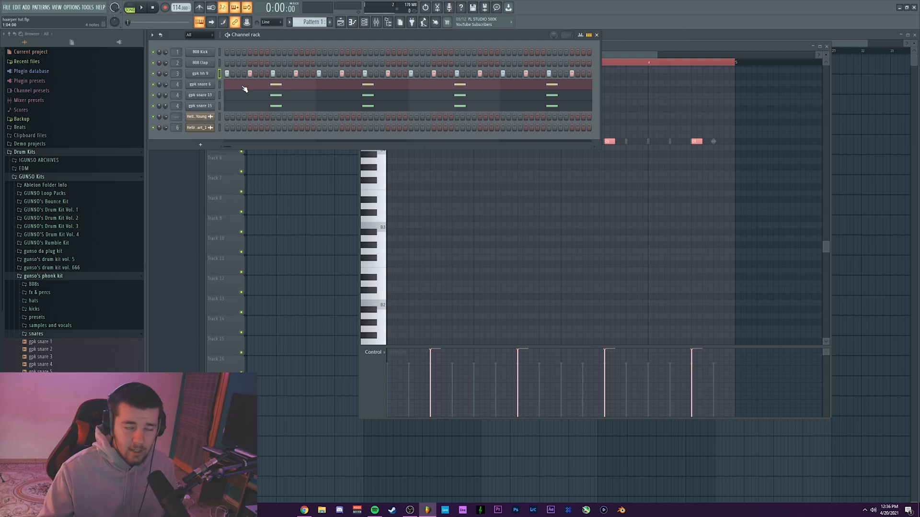
- Load gpk perc 4 from the phonk kit's fx & percs folder as a new channel
click(48, 333)
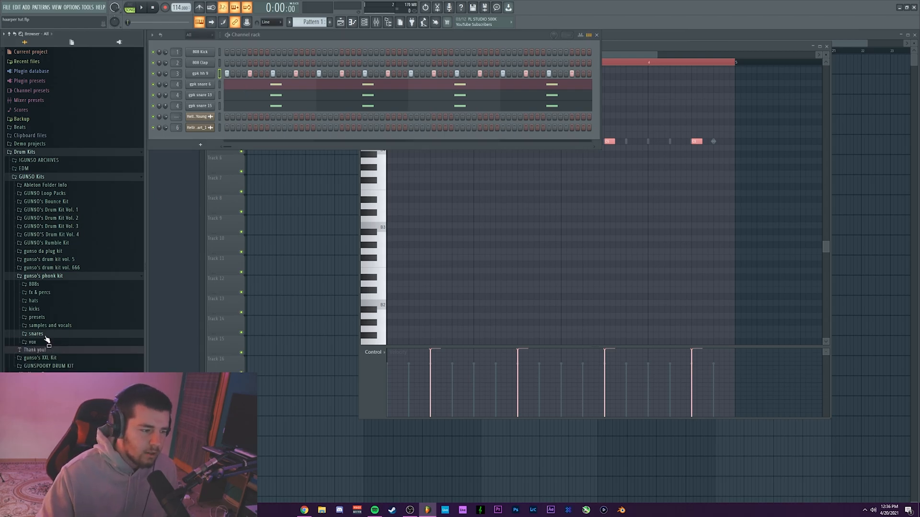
click(40, 292)
click(48, 228)
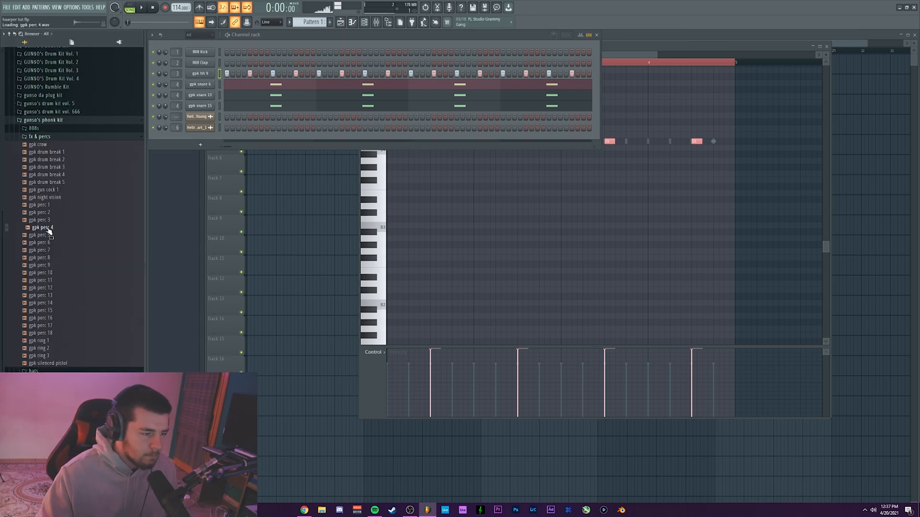
drag(48, 230, 207, 91)
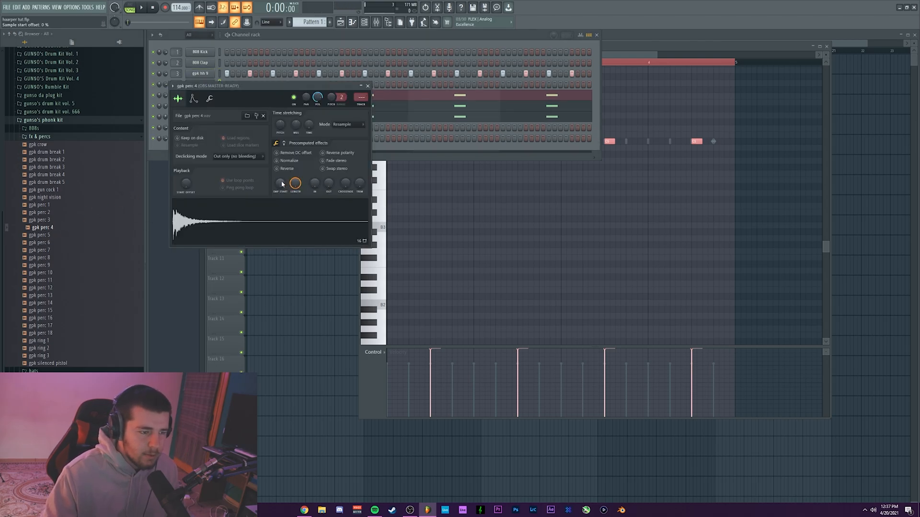
- Adjust the attack time in the volume envelope of gpk perc 4 and play the pattern
click(193, 98)
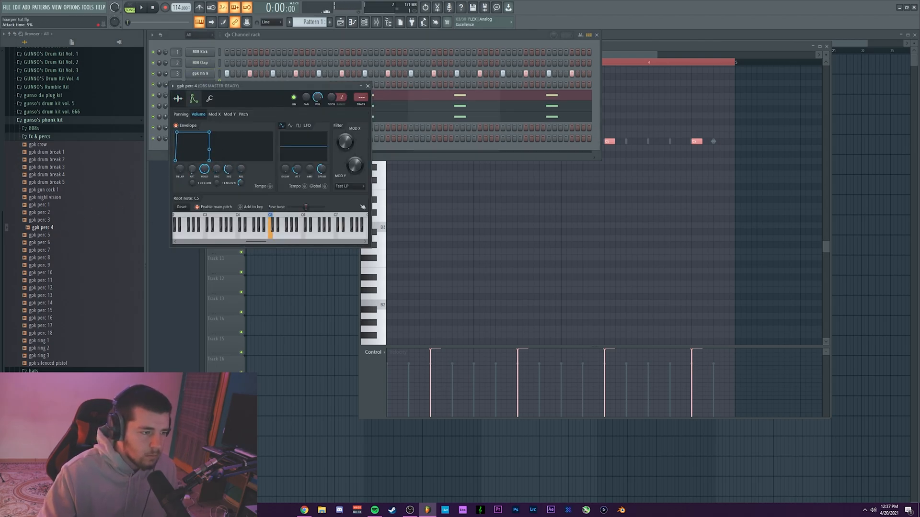
drag(192, 169, 192, 173)
key(space)
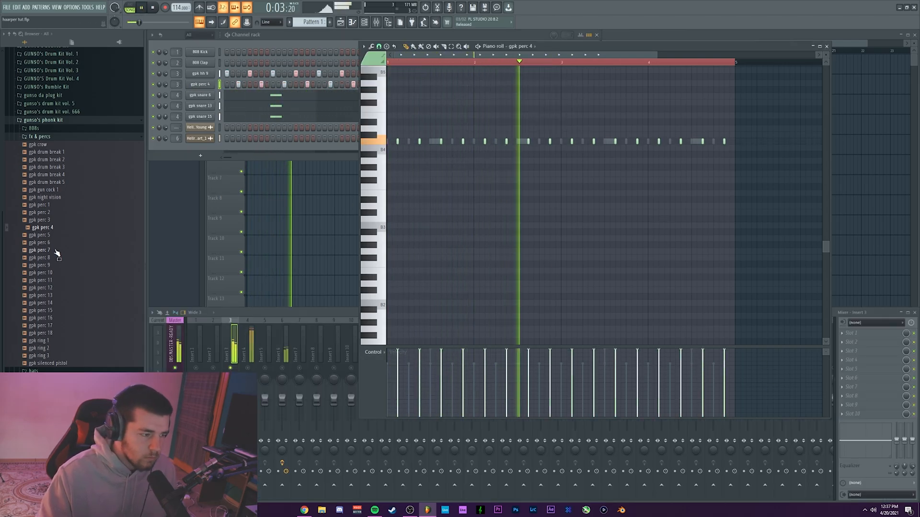
- Add gpk perc 16 as another channel and adjust its channel volume
drag(48, 318, 216, 77)
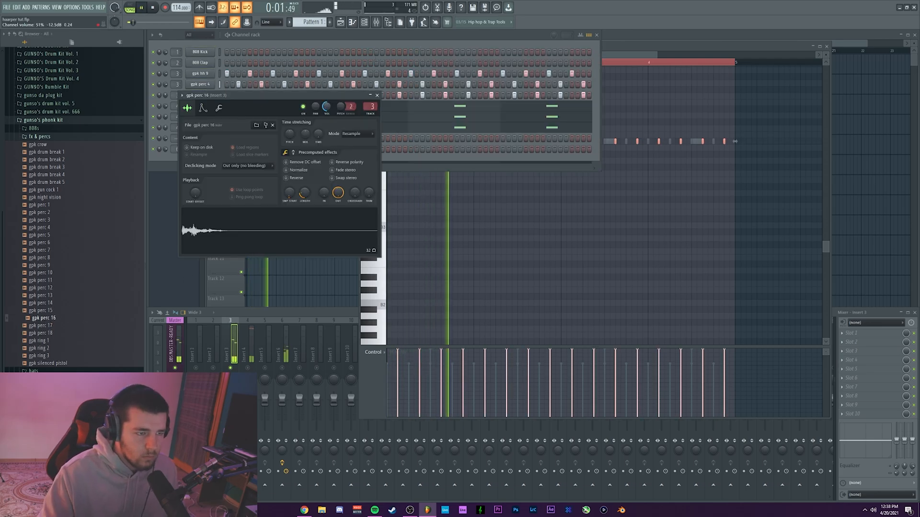
drag(327, 111, 327, 108)
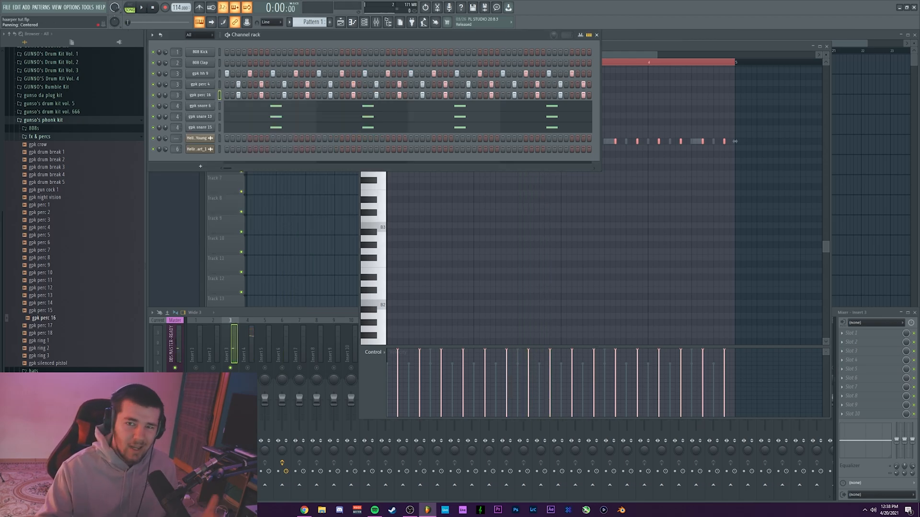
- Review the channel settings of gpk hh 9, gpk perc 4 and gpk perc 16, and play the pattern
click(203, 73)
click(387, 105)
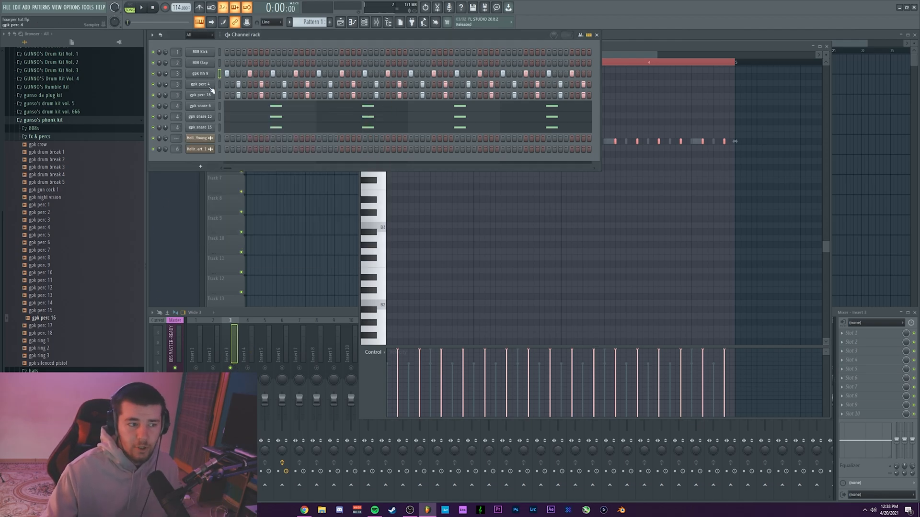
click(209, 85)
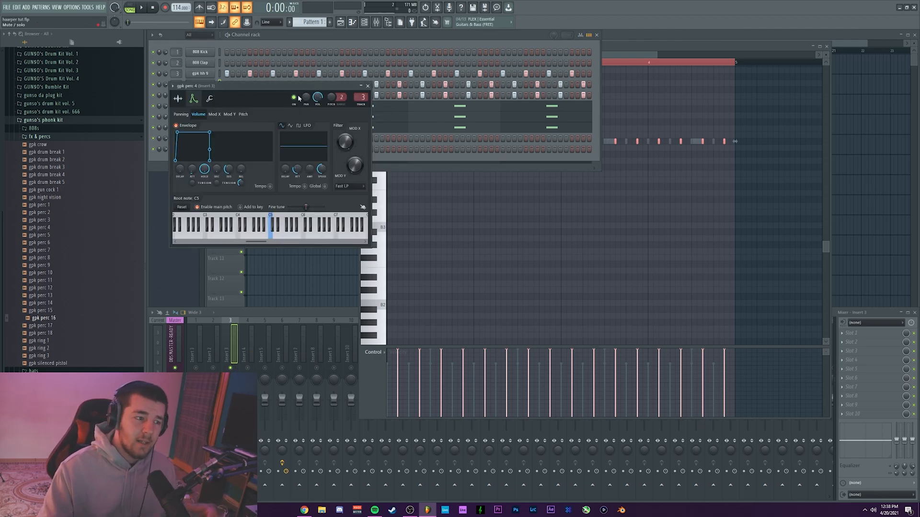
key(z)
click(368, 86)
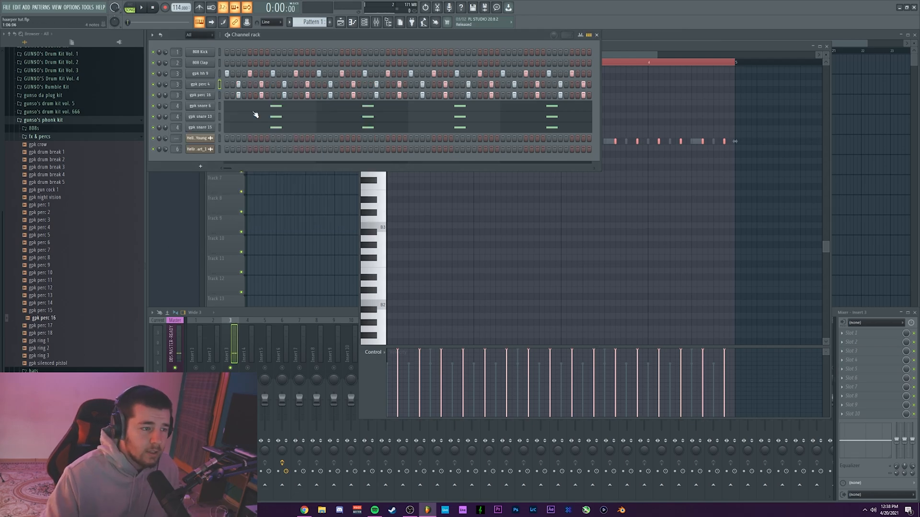
click(203, 95)
drag(276, 96, 322, 102)
click(422, 100)
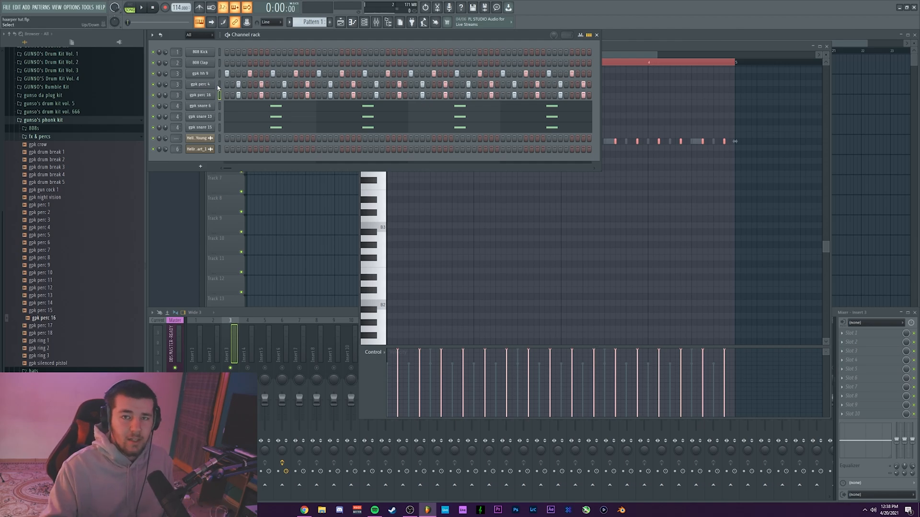
key(space)
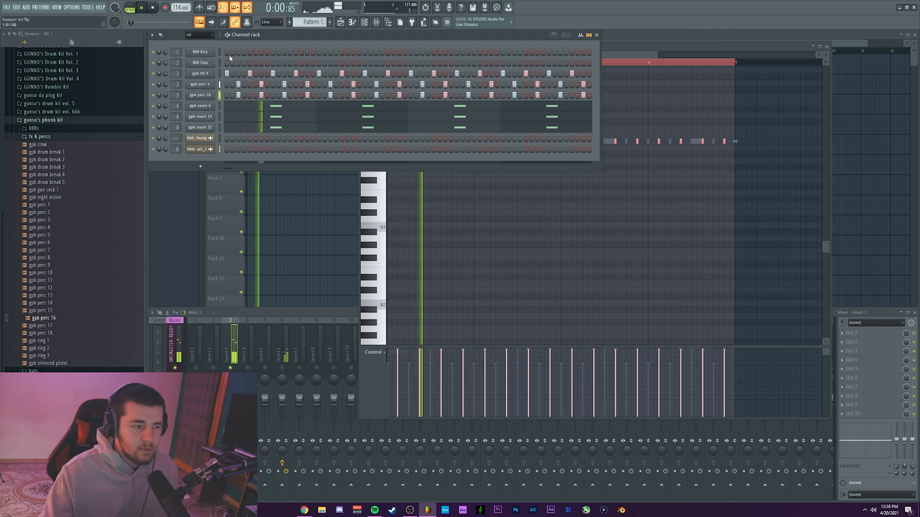
- Duplicate all gpk hh 9 notes in the piano roll, offsetting the copies two steps later
right_click(201, 73)
click(214, 79)
scroll(462, 203, up, 4)
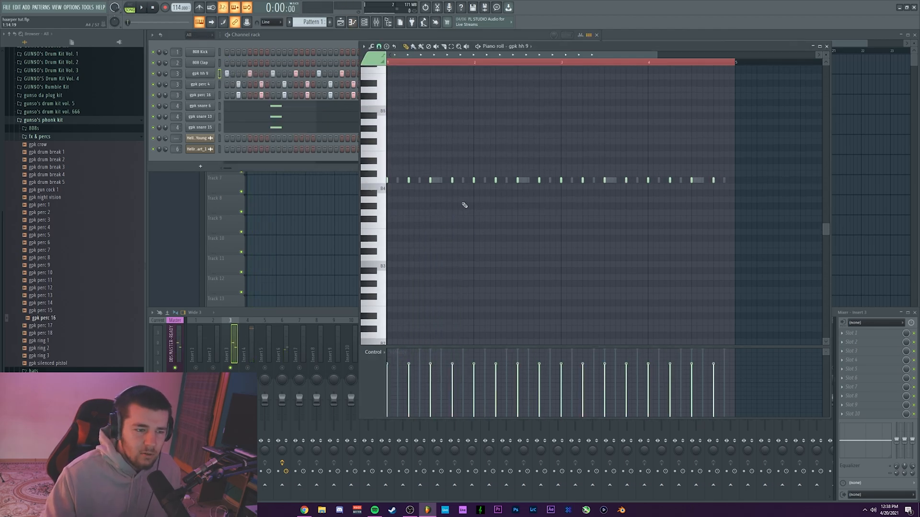
scroll(398, 180, down, 2)
key(ctrl+a)
shift+drag(387, 163, 397, 165)
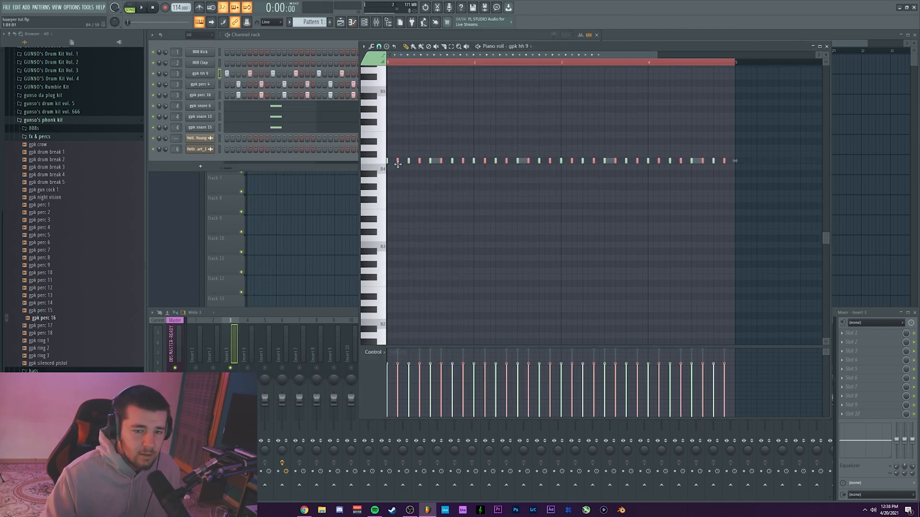
- Transpose the duplicated hi-hat notes down one octave, reduce their velocities and play the result
drag(400, 206, 398, 243)
drag(397, 393, 818, 382)
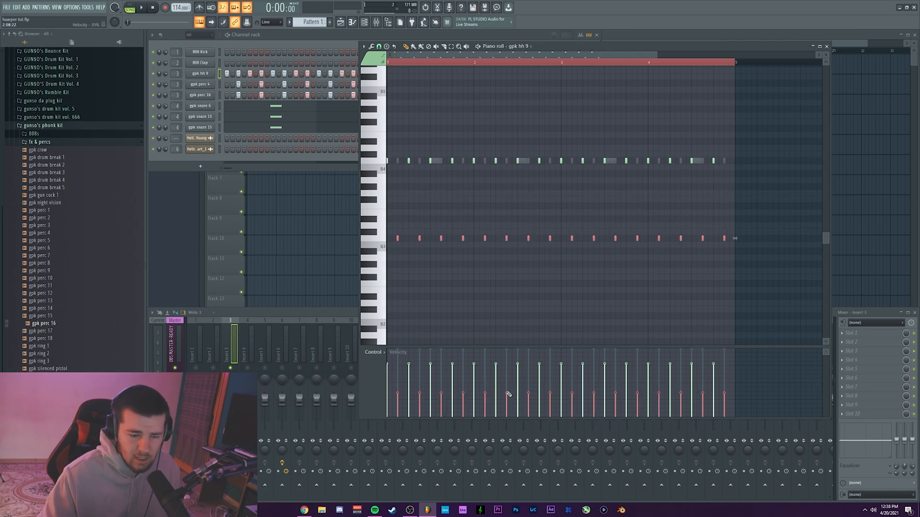
key(space)
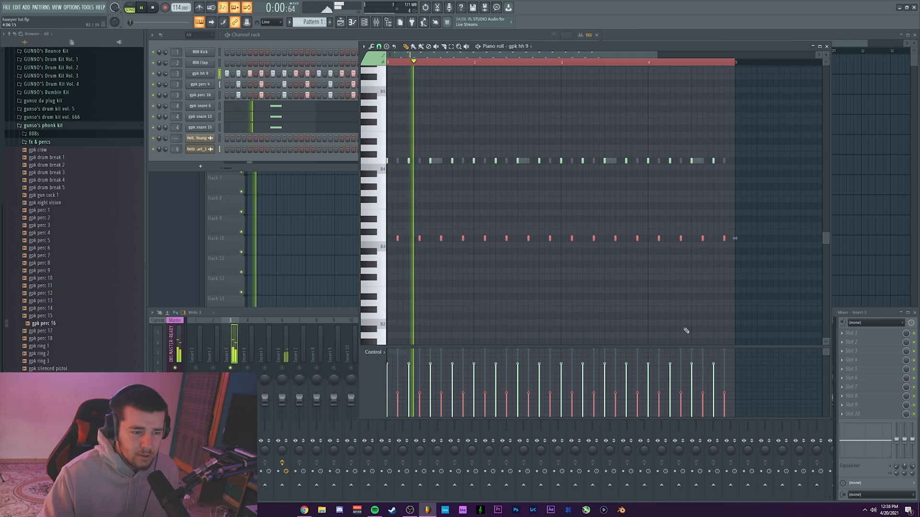
key(space)
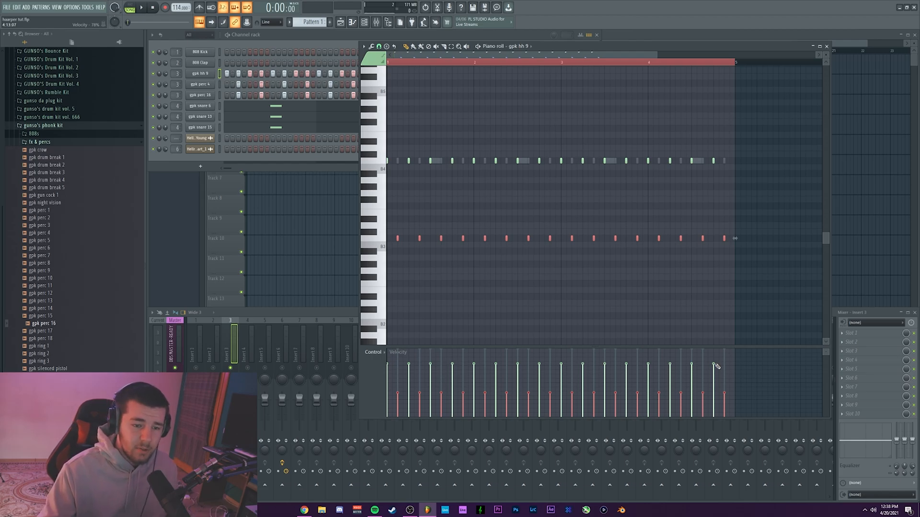
- Try the pattern without the lower-octave gpk hh 9 notes by deleting them, undo the deletion, and play it again for comparison
key(Delete)
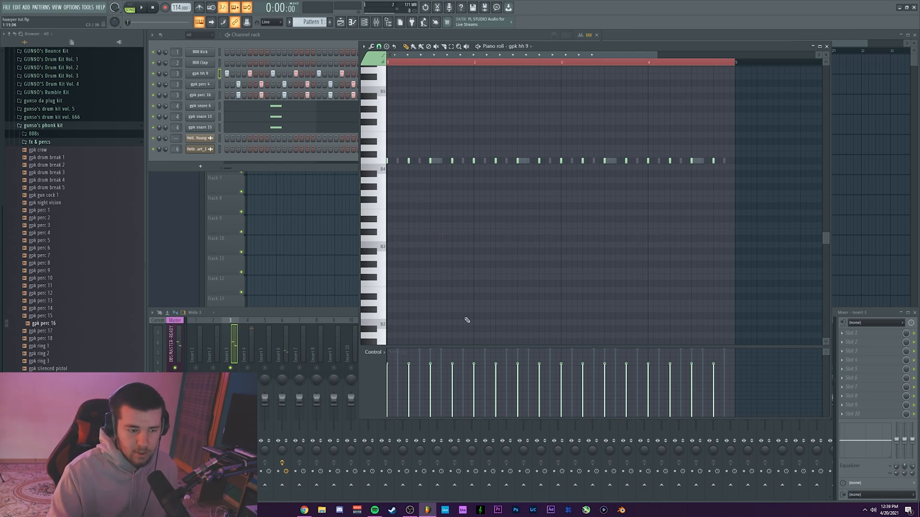
key(space)
key(space)
key(ctrl+z)
key(space)
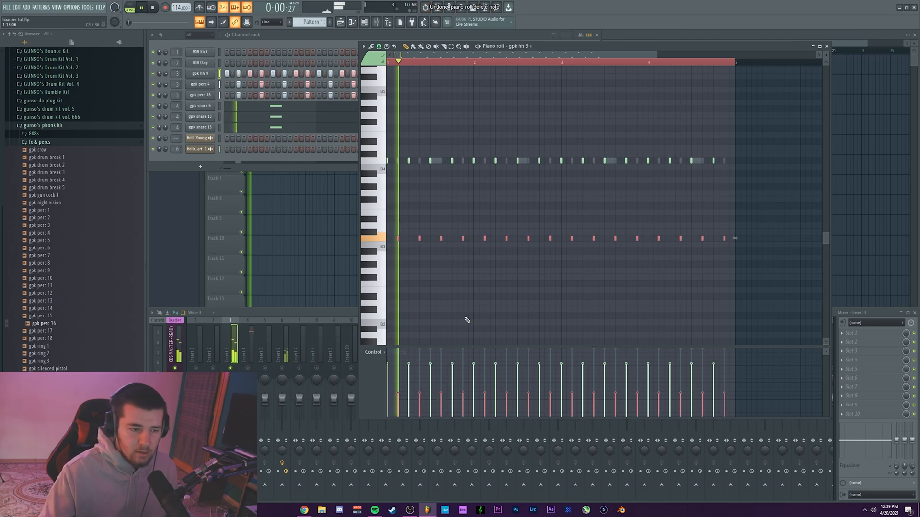
key(space)
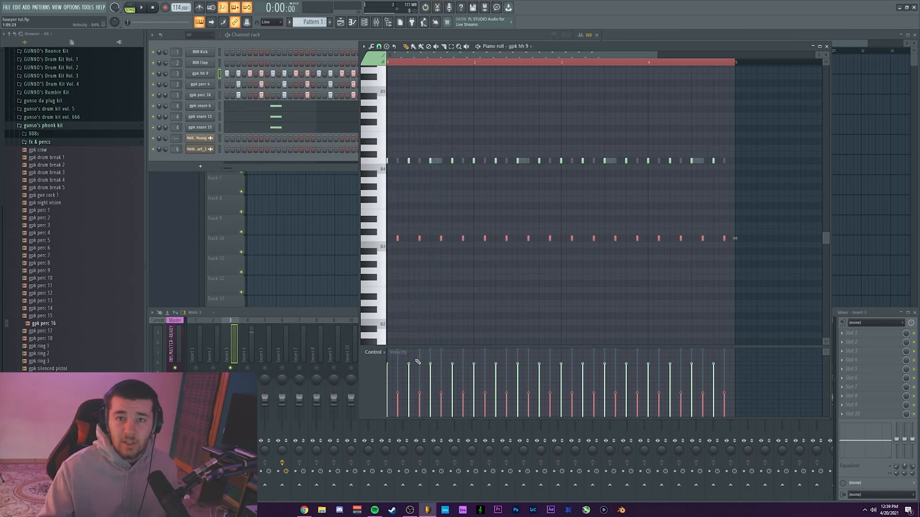
- Replace the 808 Clap channel's sound with gpk 808 3 from the 808s folder of gunso's phonk kit
click(826, 46)
scroll(62, 277, up, 2)
click(51, 189)
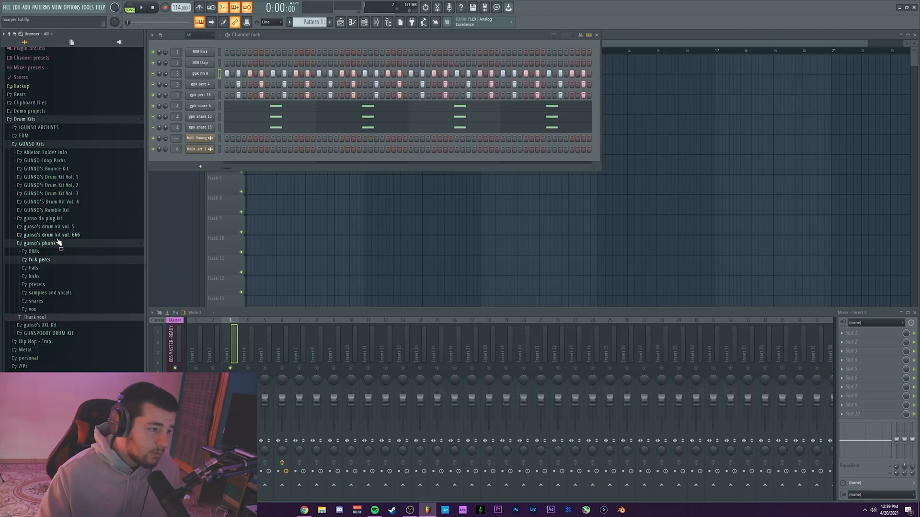
click(35, 252)
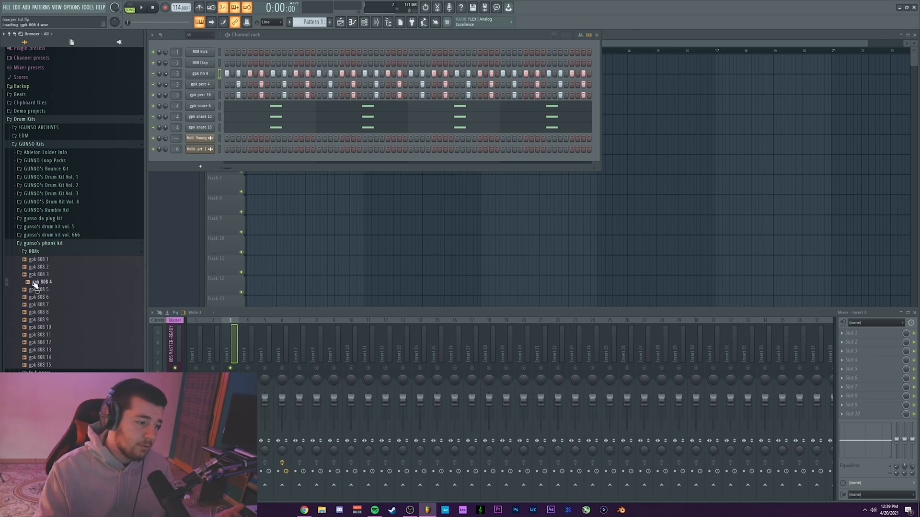
drag(38, 274, 201, 63)
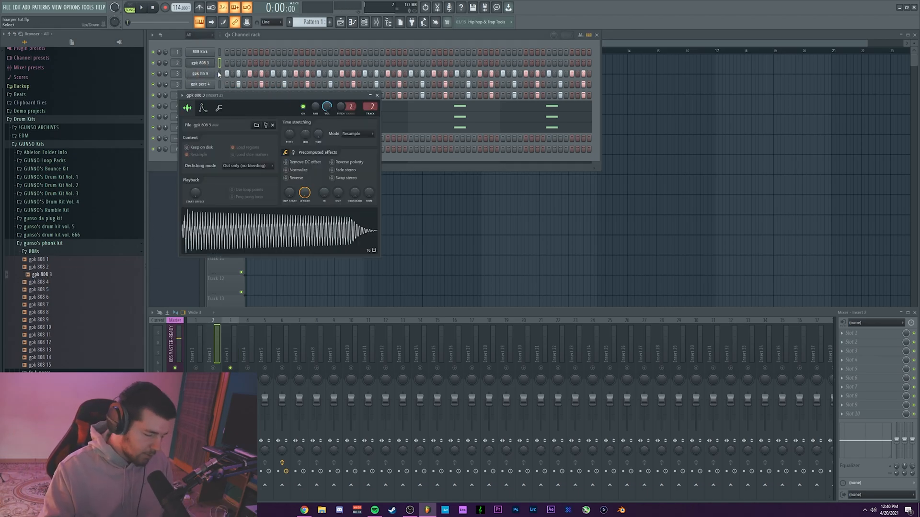
- Enable the volume envelope on gpk 808 3 with shortened decay and release, and set the sample's fade out to about 21%
click(203, 108)
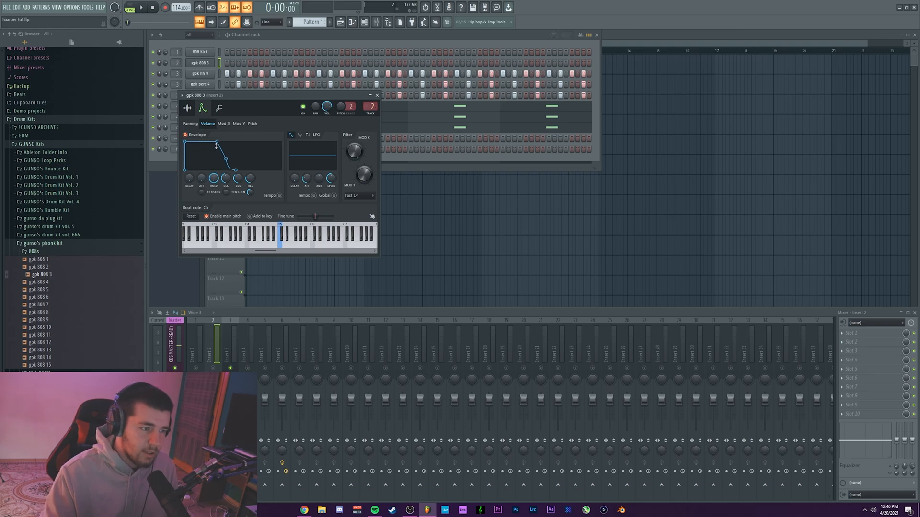
key(q)
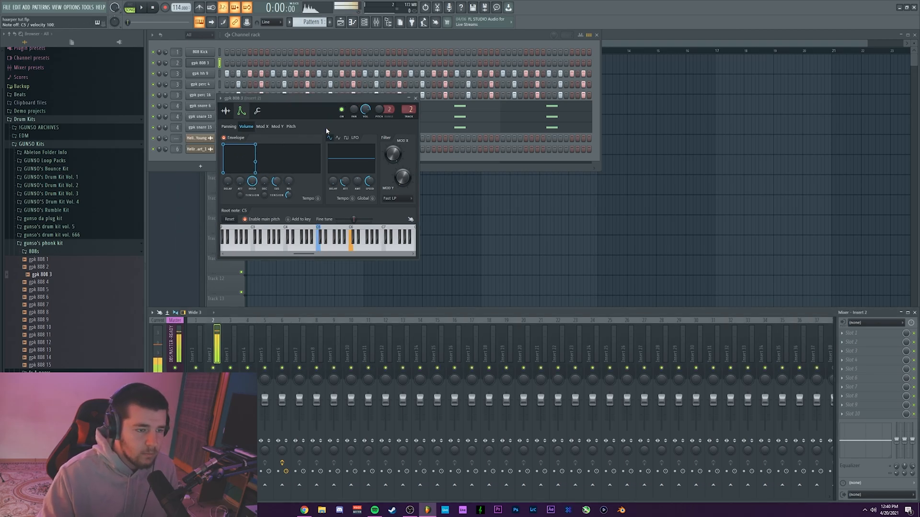
click(226, 111)
drag(377, 197, 378, 199)
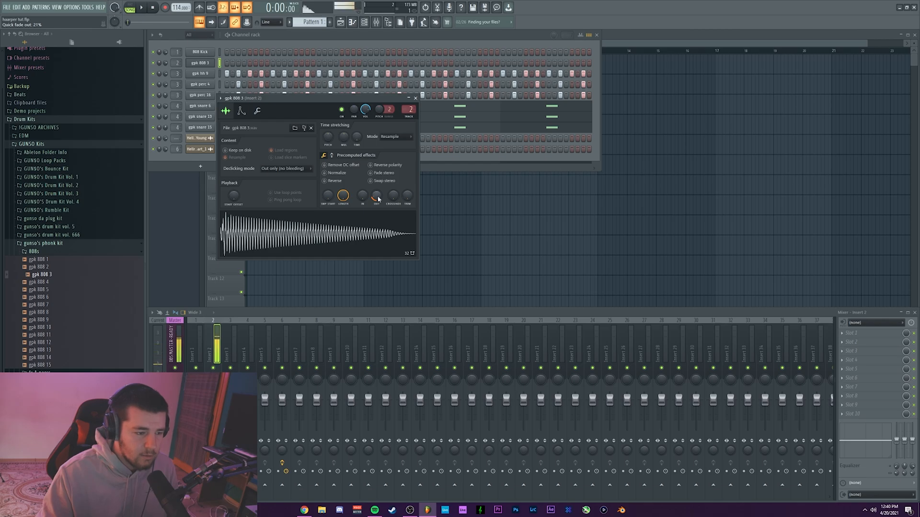
key(q)
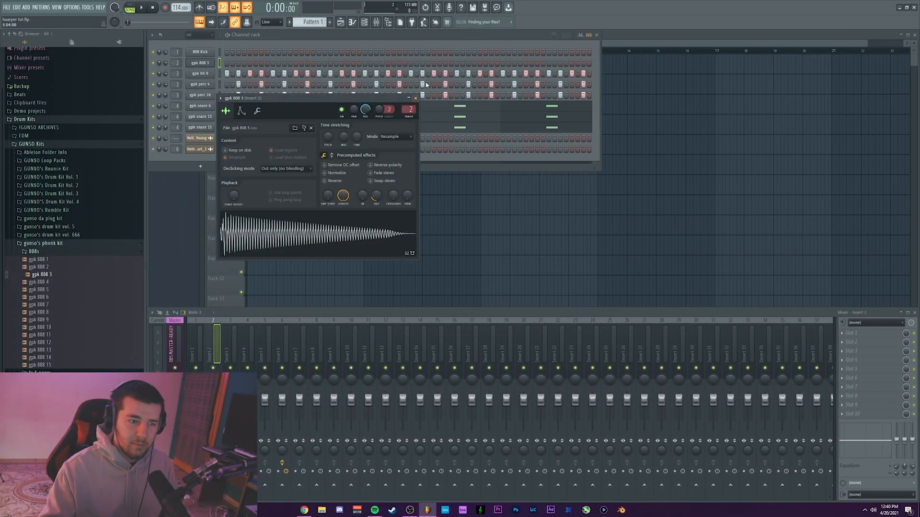
- Add Fruity Parametric EQ 2 to mixer insert 2, cutting the lowest lows, dipping band 2 slightly and low-passing band 7 near the low mids
click(416, 99)
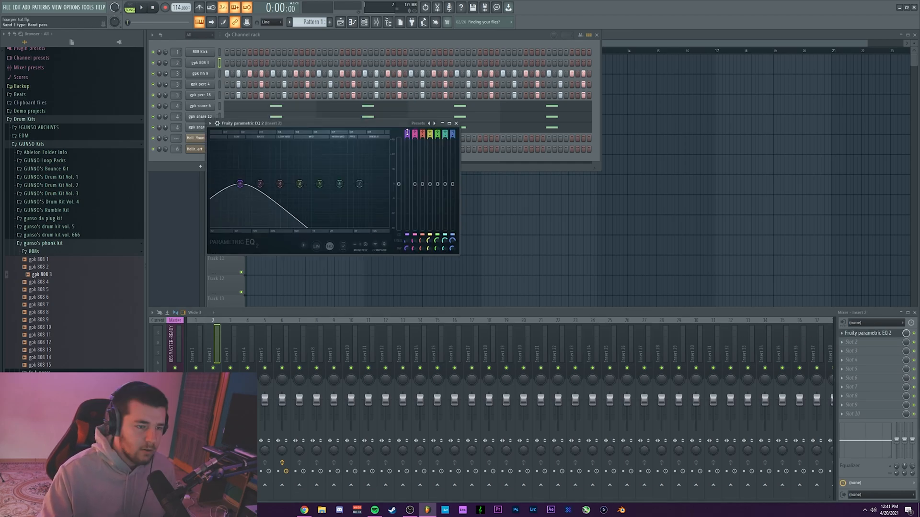
drag(407, 134, 407, 127)
mouse_move(248, 182)
mouse_down()
mouse_move(220, 186)
mouse_move(249, 187)
mouse_move(240, 187)
mouse_up()
drag(452, 131, 453, 131)
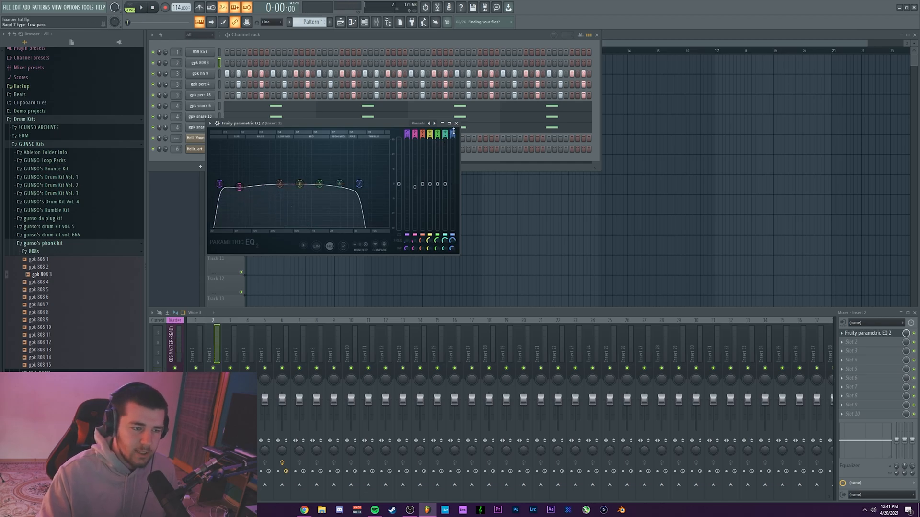
drag(360, 185, 269, 186)
key(z)
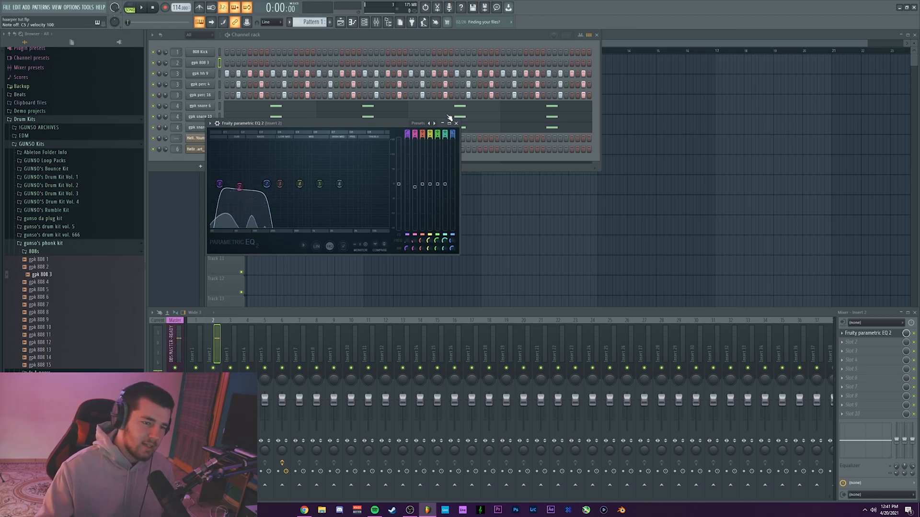
drag(266, 186, 265, 187)
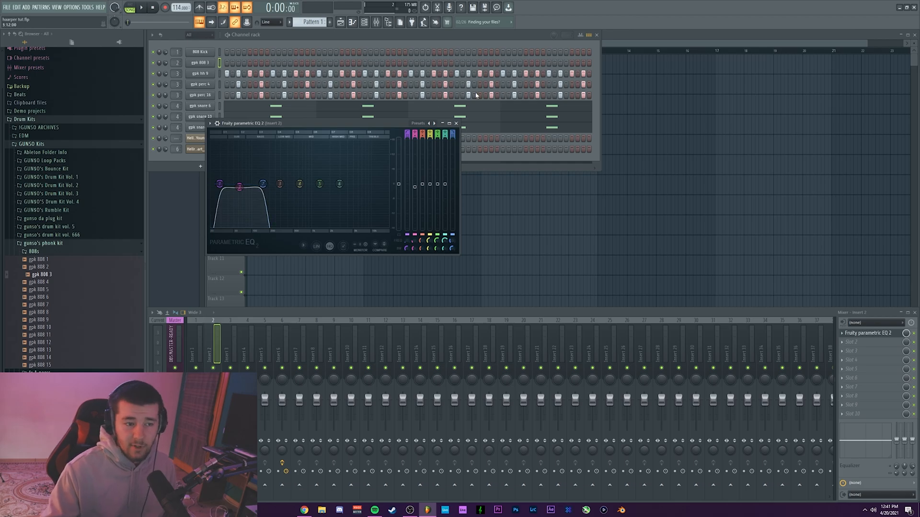
- Replace the 808 Kick channel's sound with gpk kick 5 from the phonk kit's kicks folder
key(Escape)
click(34, 251)
click(34, 276)
click(42, 314)
drag(48, 320, 254, 53)
- Program a four-bar syncopated kick pattern on C5 for gpk kick 5 in the piano roll and play it
right_click(212, 53)
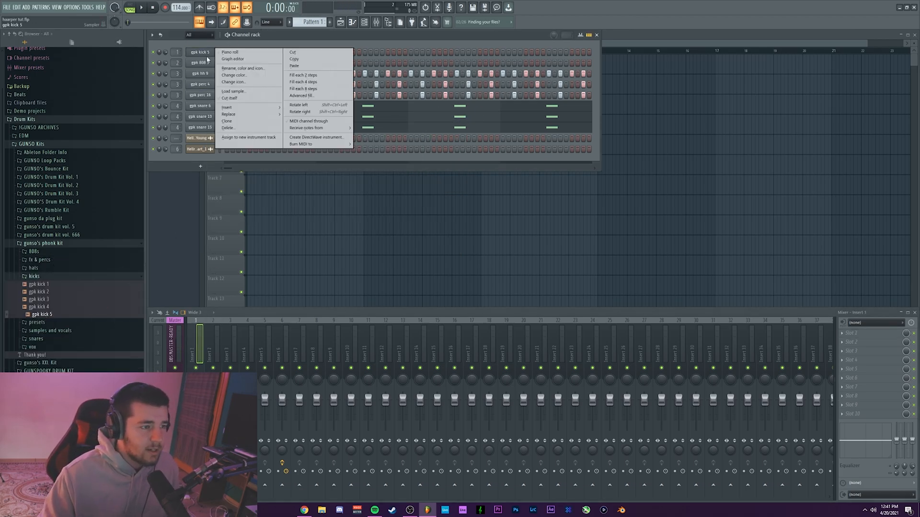
click(225, 53)
key(space)
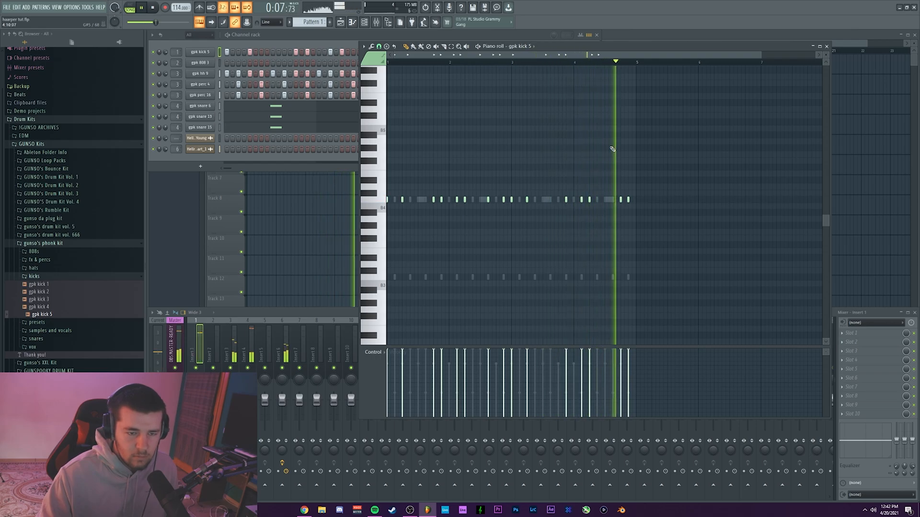
click(586, 62)
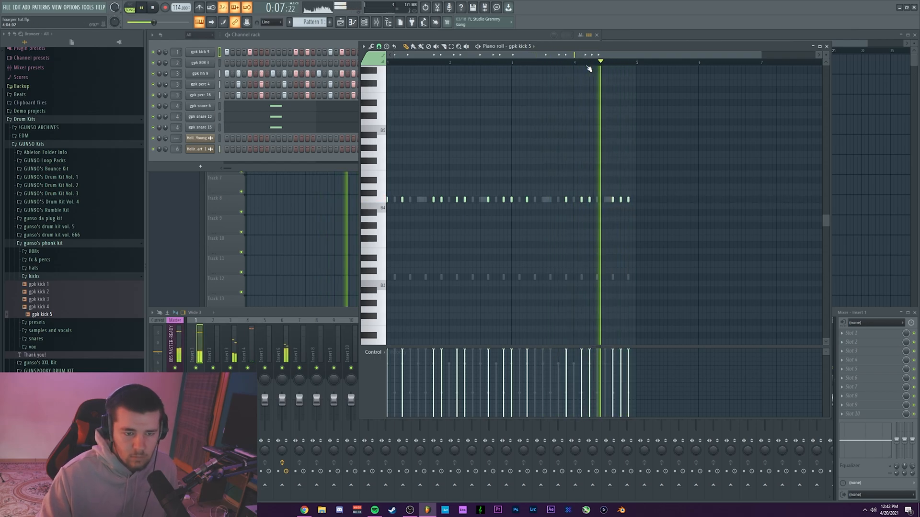
key(space)
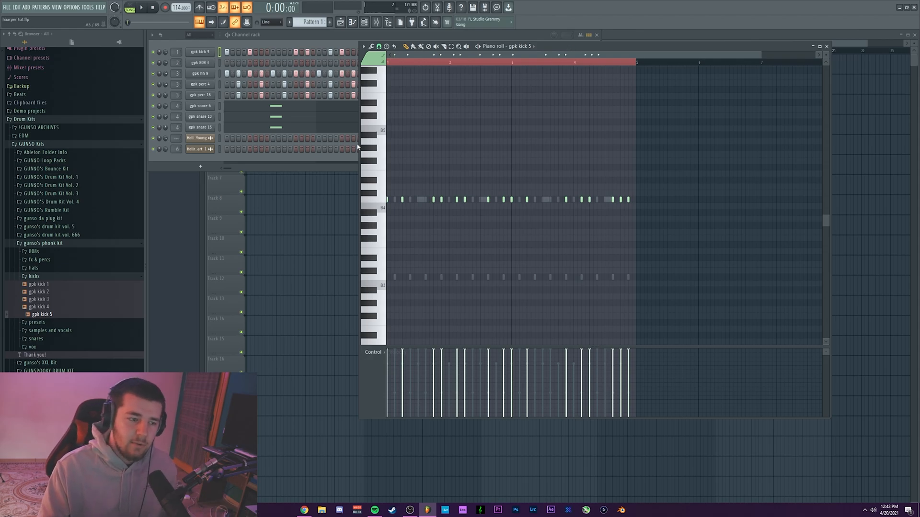
- Detect the Hellraiser Theme loop's key with Auto-Key on mixer insert 6, and switch to KeyFinder for a second check
click(334, 176)
scroll(293, 51, up, 2)
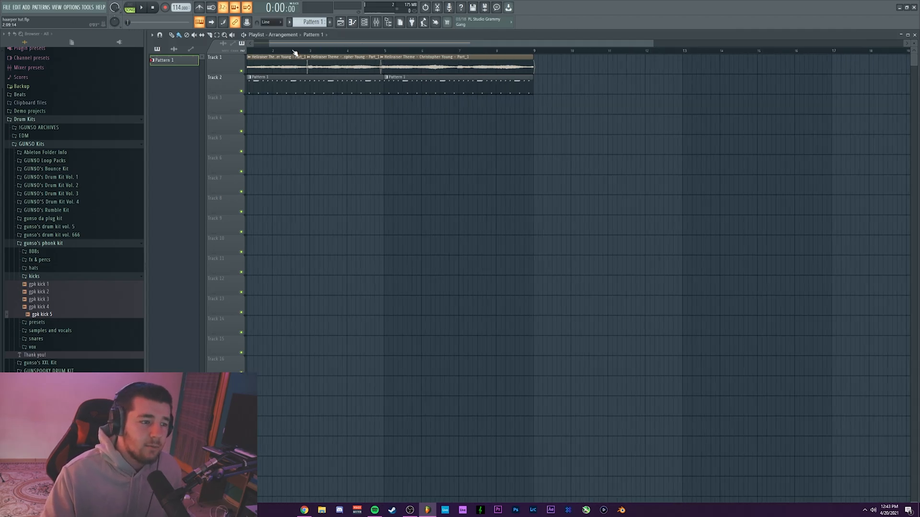
scroll(293, 51, up, 2)
click(376, 22)
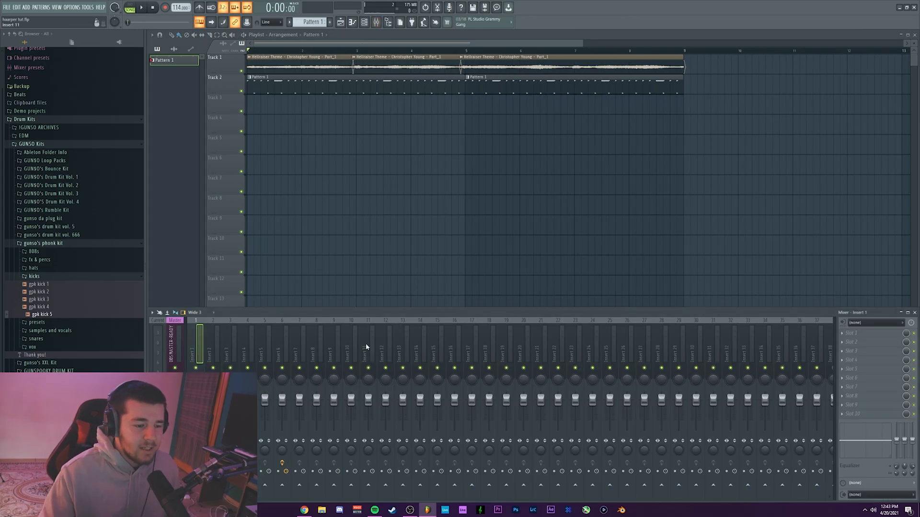
click(293, 352)
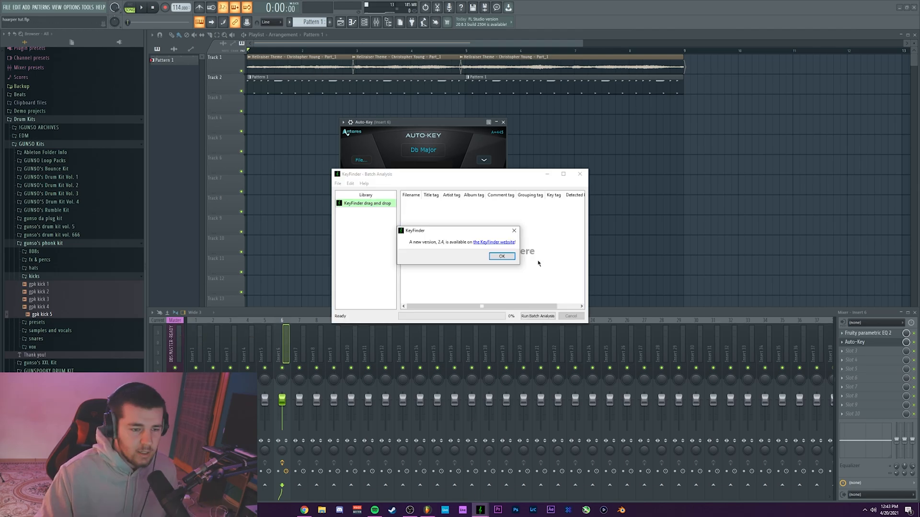
- Analyse the Hellraiser Theme audio clip in KeyFinder to estimate its key, and close the analysis windows
click(502, 257)
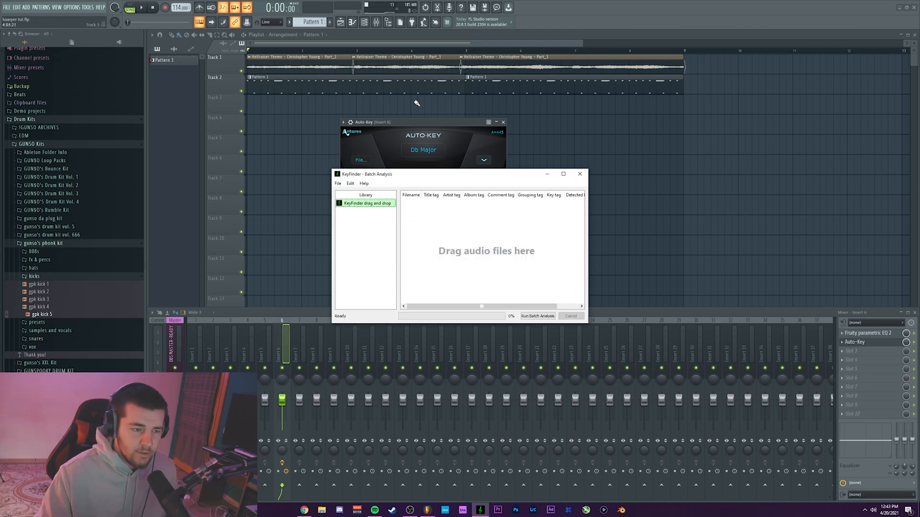
click(307, 69)
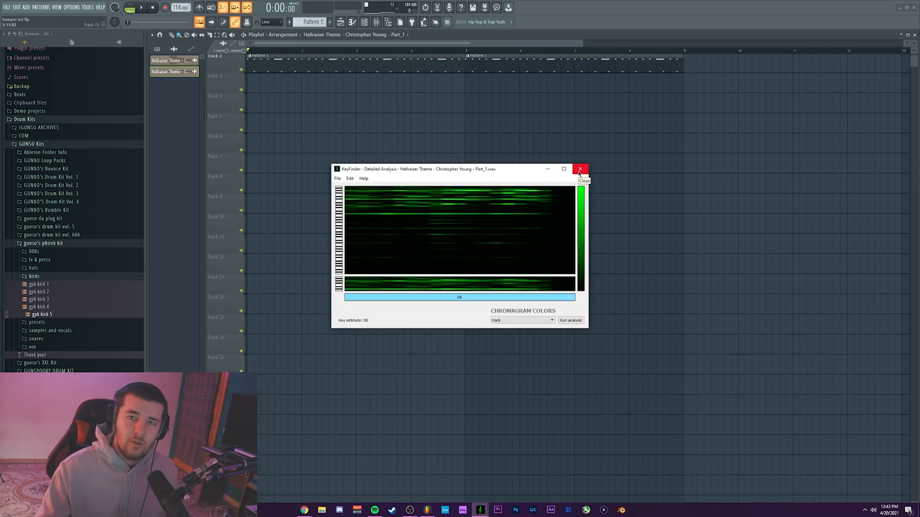
click(579, 170)
click(579, 172)
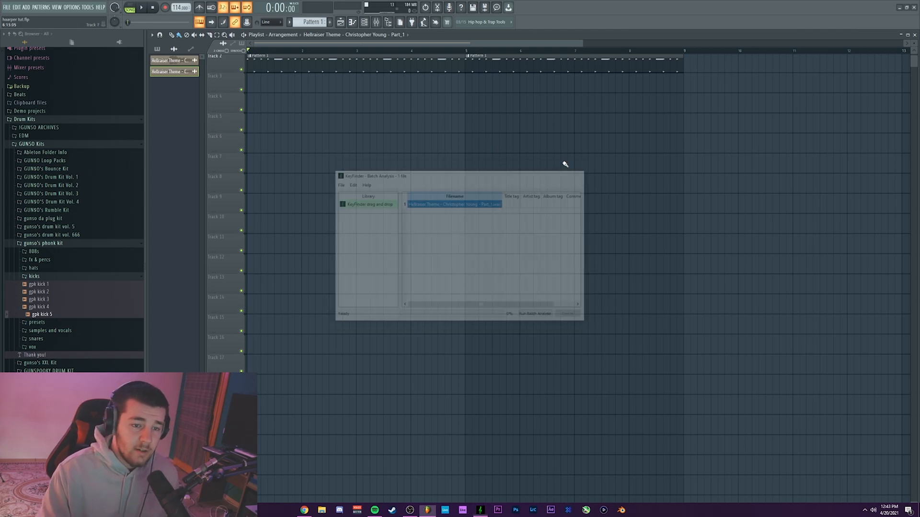
- Open the gpk 808 3 sample in the audio editor and examine its waveform
click(375, 23)
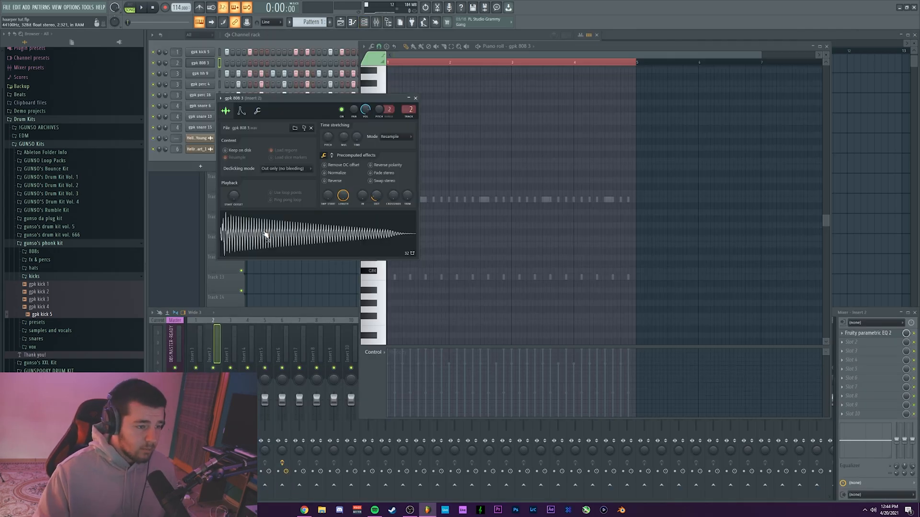
right_click(266, 235)
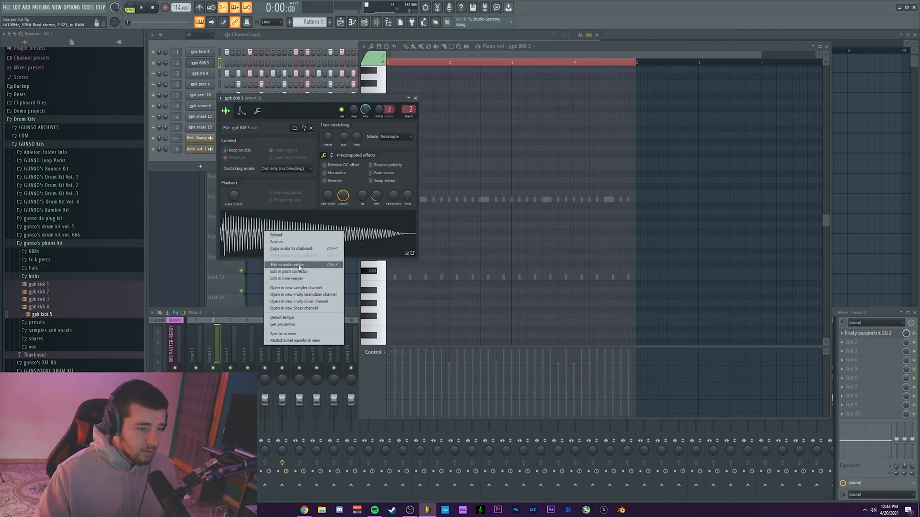
click(287, 265)
click(230, 127)
click(253, 230)
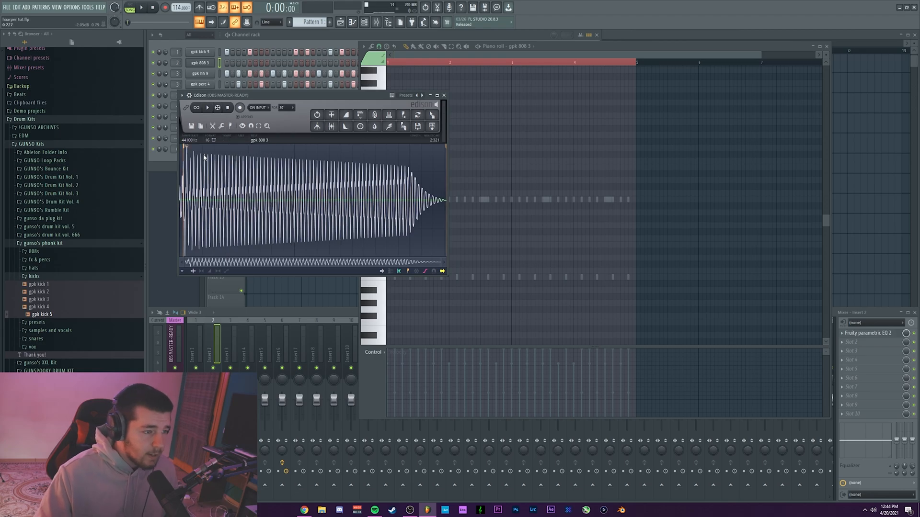
scroll(194, 159, up, 3)
scroll(194, 159, down, 3)
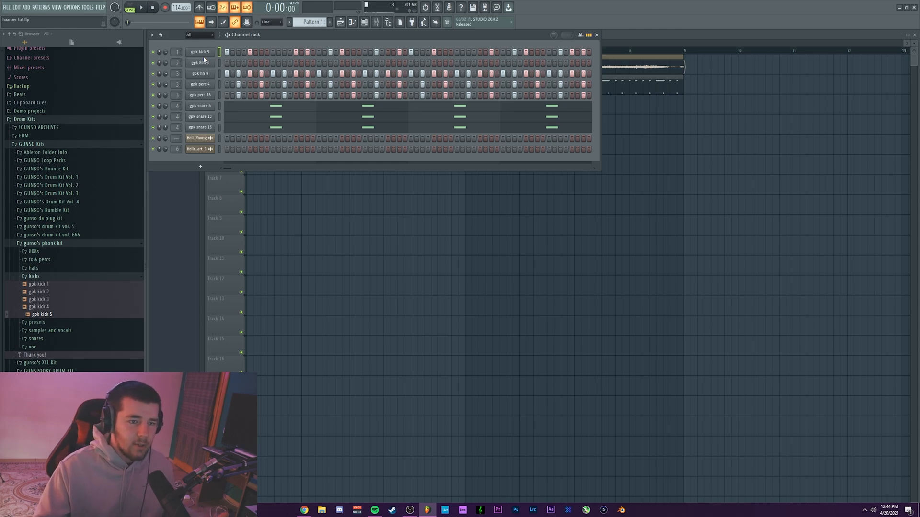
- Copy the gpk kick 5 pattern into the gpk 808 3 channel
right_click(204, 58)
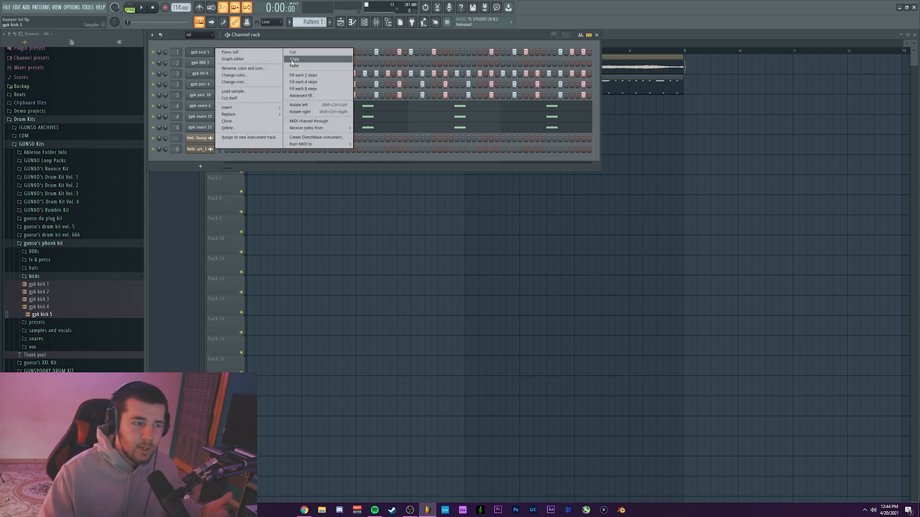
click(293, 59)
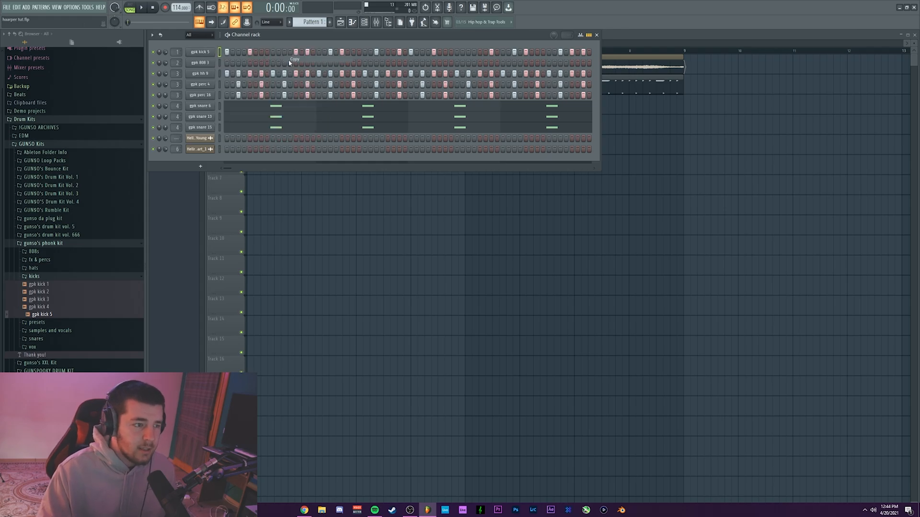
right_click(201, 65)
click(294, 76)
- Review the volume envelope settings of the gpk 808 3 channel
click(200, 63)
click(241, 110)
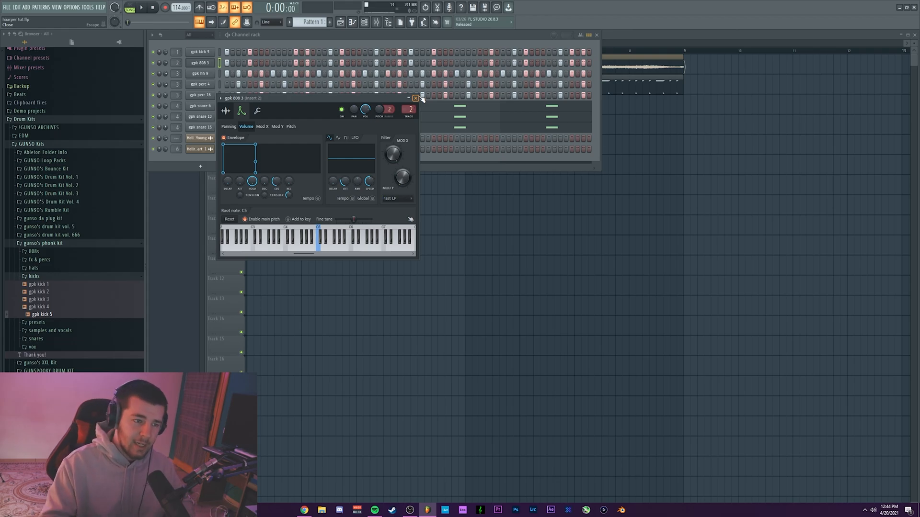
right_click(200, 64)
click(235, 109)
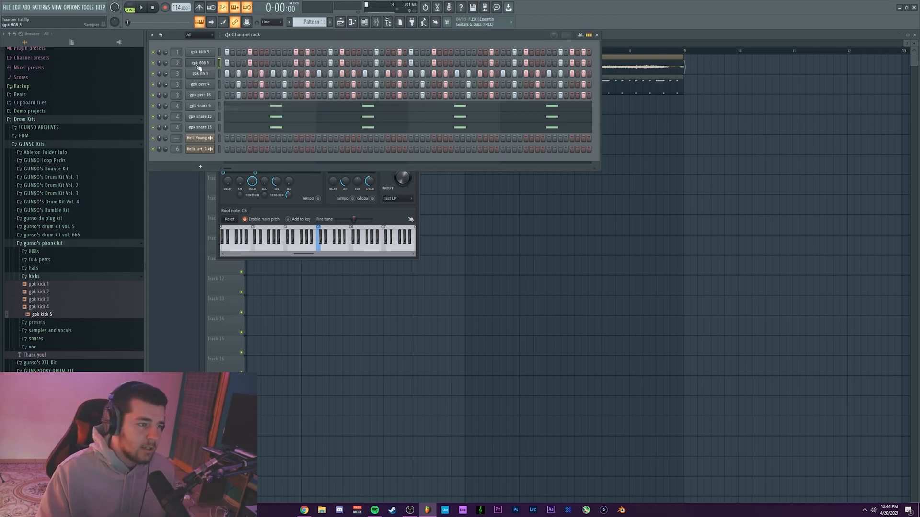
- Join the gpk 808 3 notes with quick legato in the piano roll, and remove the excess past the end of bar 4
right_click(198, 65)
click(230, 64)
key(ctrl+l)
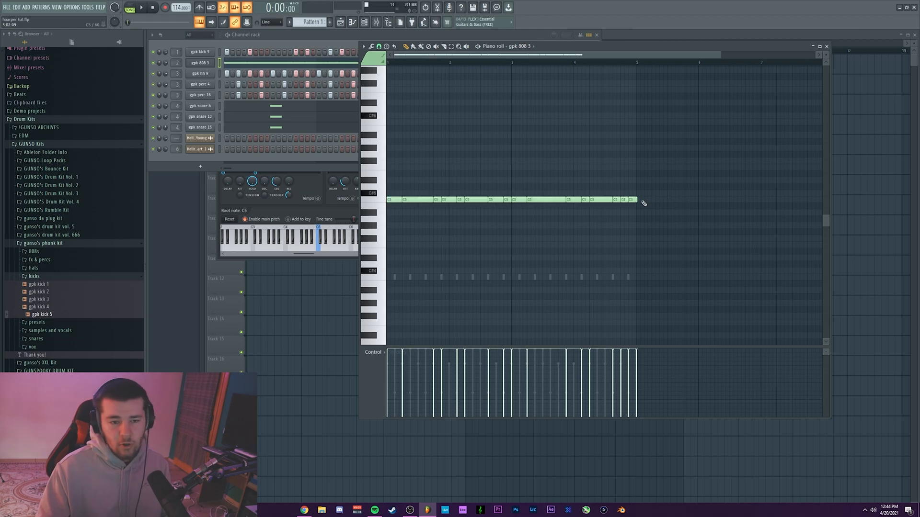
right_click(636, 200)
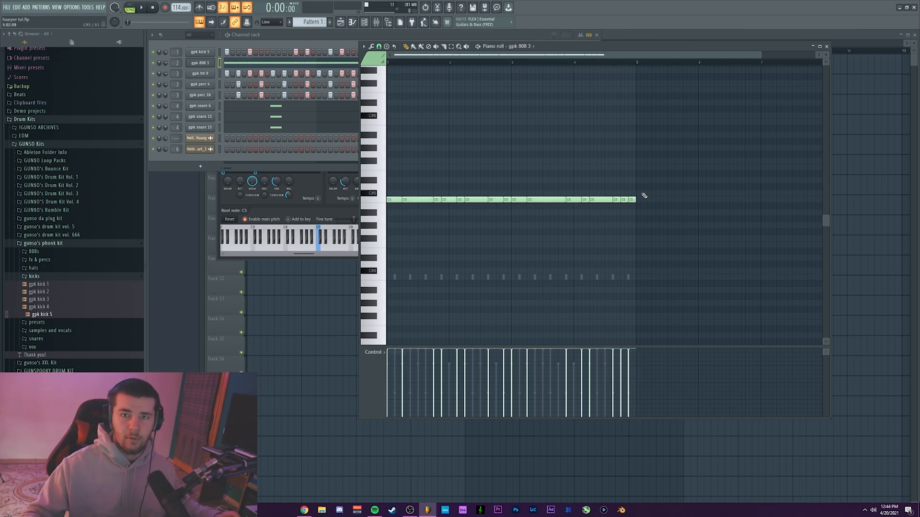
- Transpose all gpk 808 3 notes up one semitone to C#5 and play the pattern
scroll(472, 175, up, 1)
key(space)
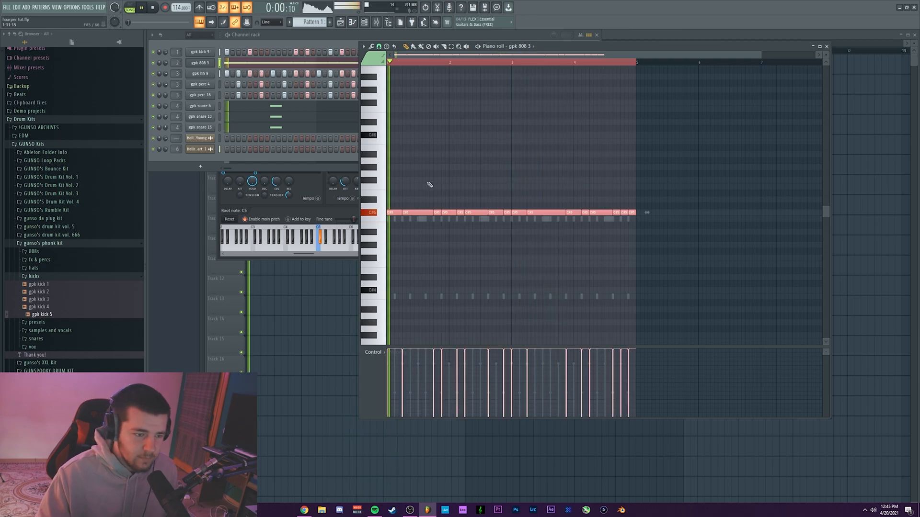
- Lower the gpk 808 3 notes from late bar 1 through bar 2, and from late bar 3 through bar 4, to C5
key(ctrl+d)
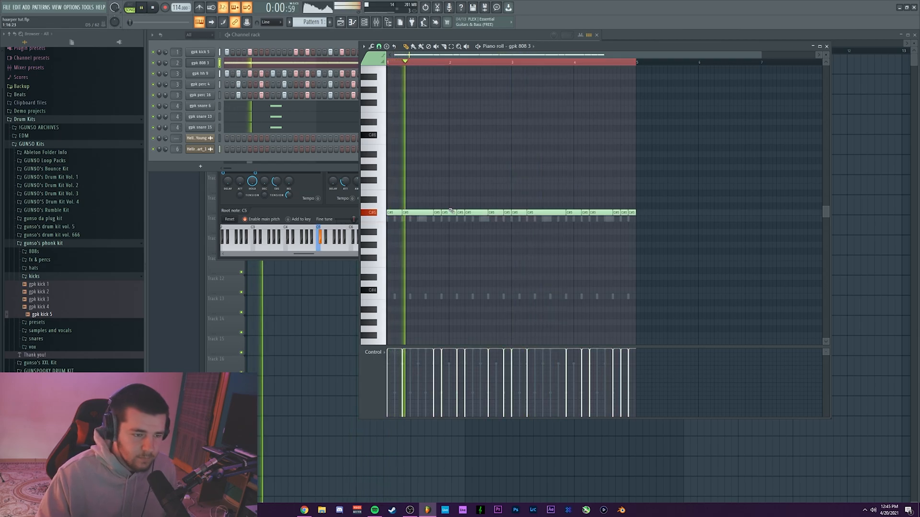
drag(439, 212, 440, 219)
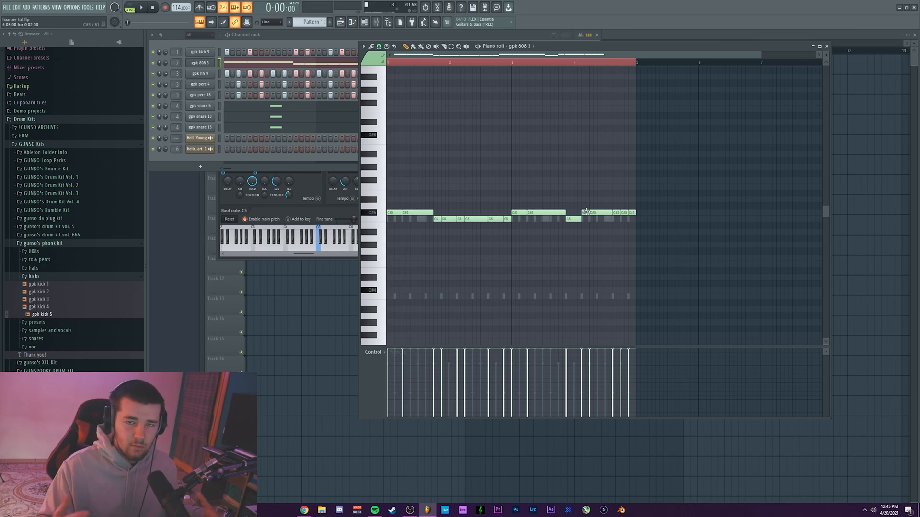
drag(646, 215, 584, 212)
drag(584, 213, 585, 219)
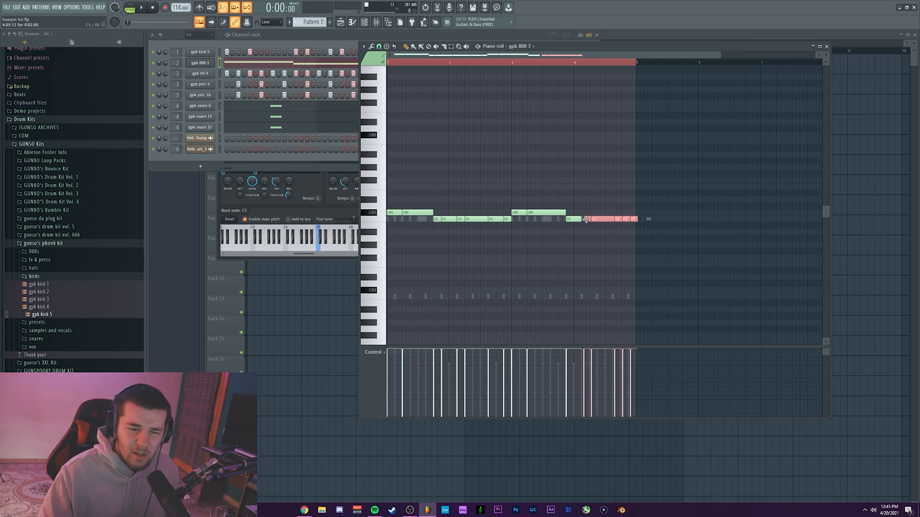
ctrl+click(597, 202)
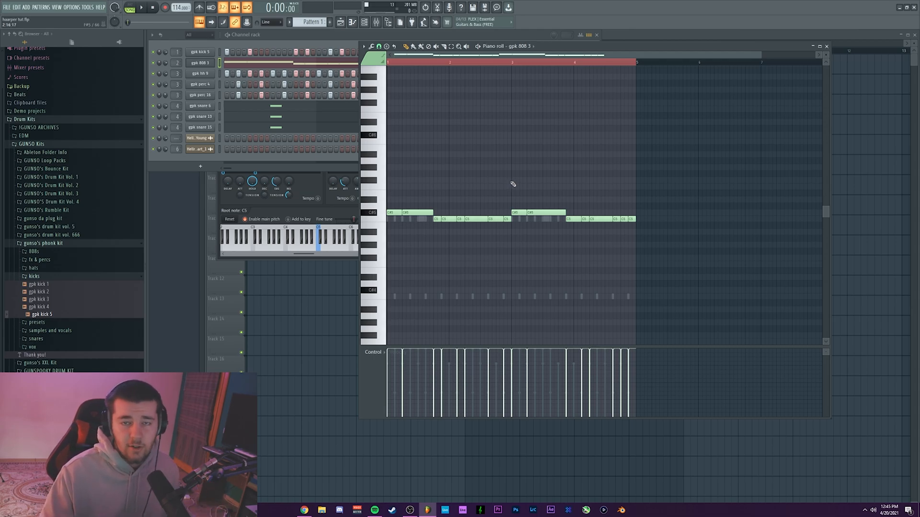
- Raise the last two gpk 808 3 notes of bar 2 to D#5 and F5, and the third-last note of bar 4 to G#5
key(space)
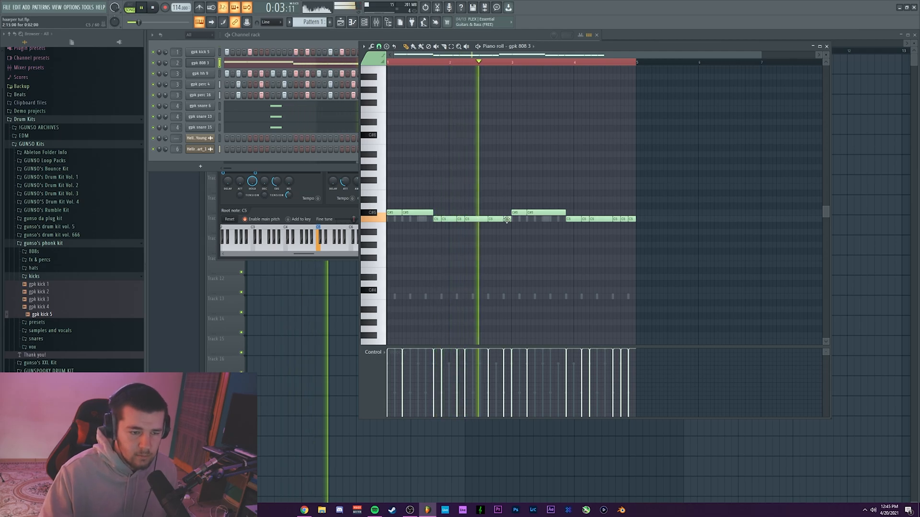
click(506, 186)
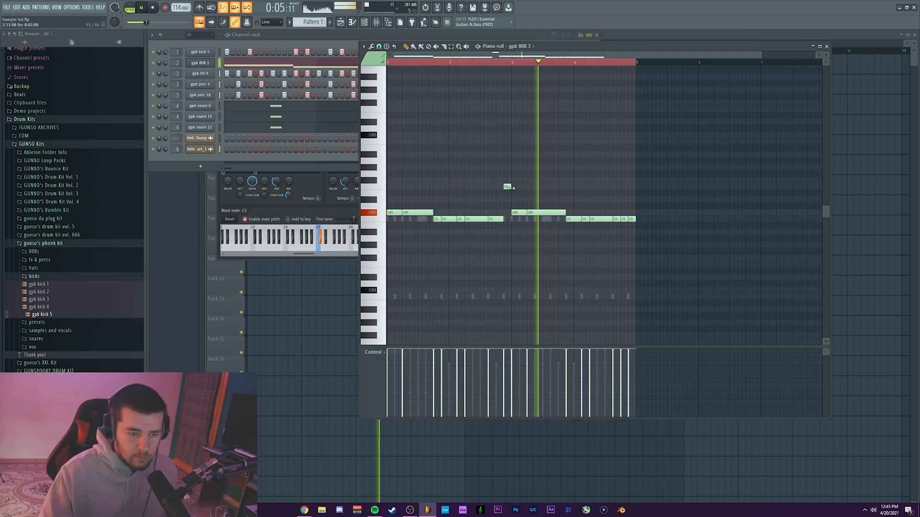
key(space)
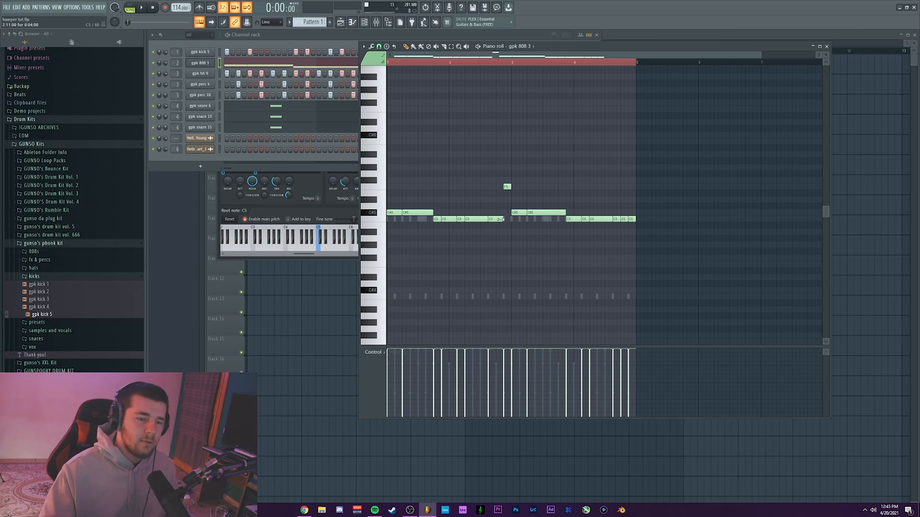
drag(499, 219, 498, 199)
key(space)
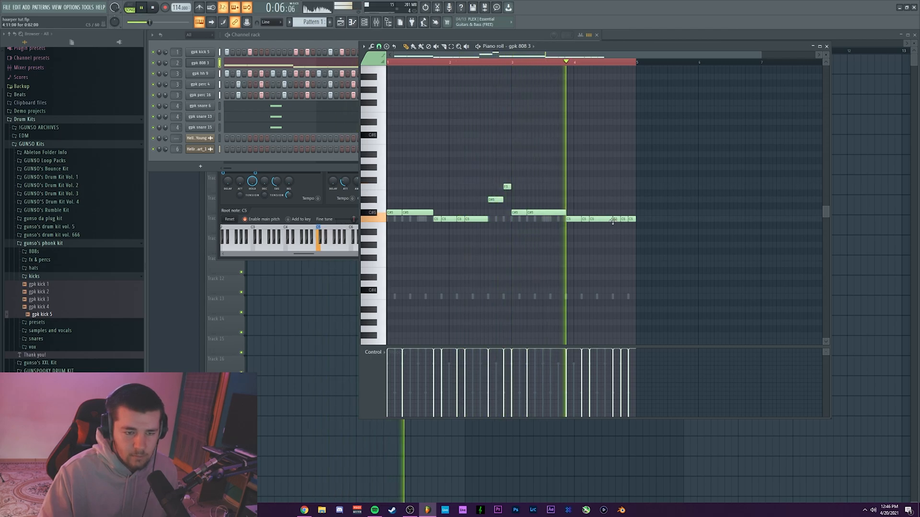
drag(613, 220, 614, 167)
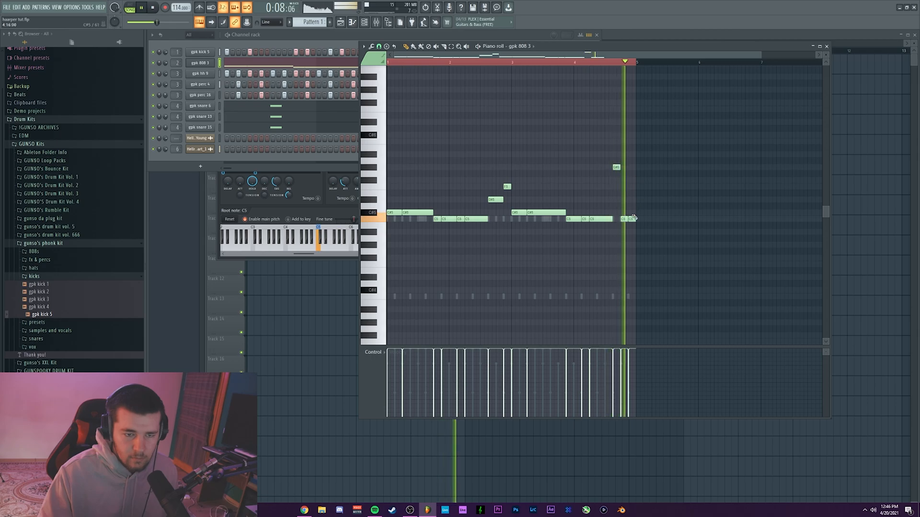
key(space)
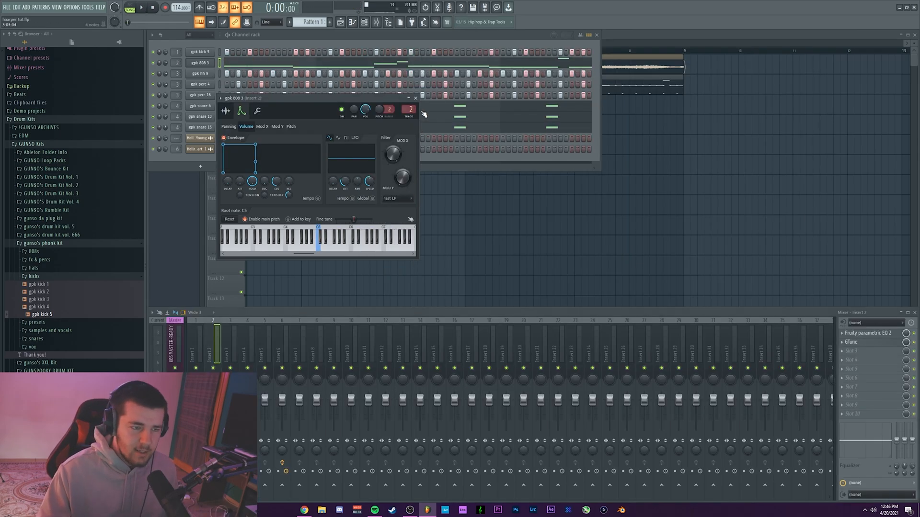
- Split Pattern 1 by channel and delete the two existing pattern clips from track 2 of the playlist
click(417, 102)
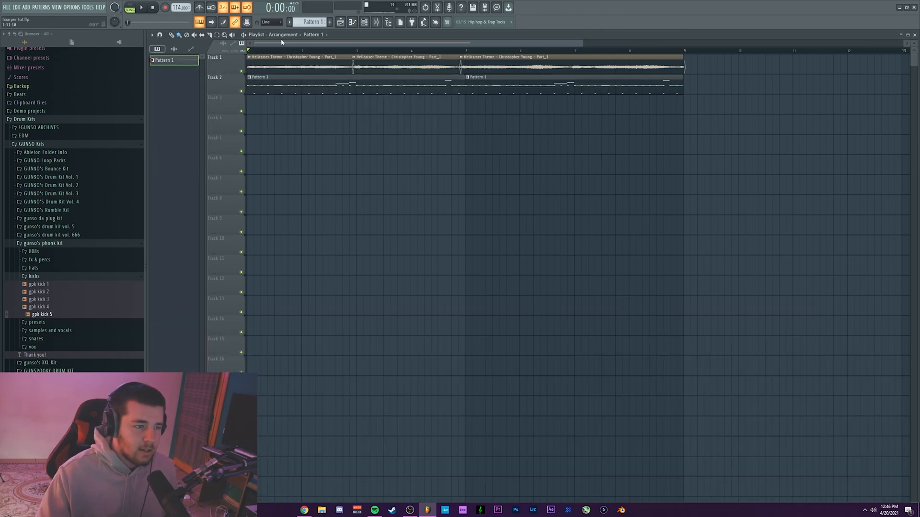
click(289, 22)
click(338, 137)
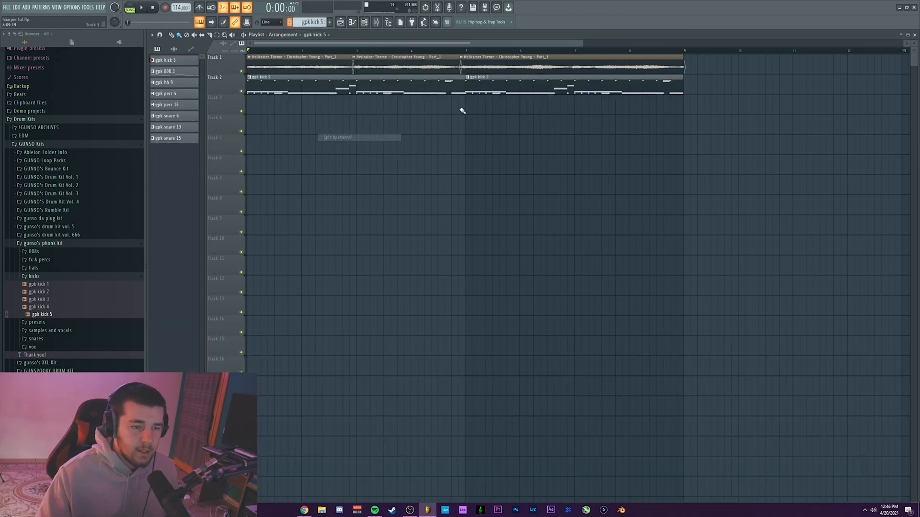
right_click(612, 90)
right_click(431, 90)
- Lay the split drum and 808 patterns out on tracks 2 to 9 across bars 9 to 16, and repeat the Hellraiser loop over them
shift+click(180, 139)
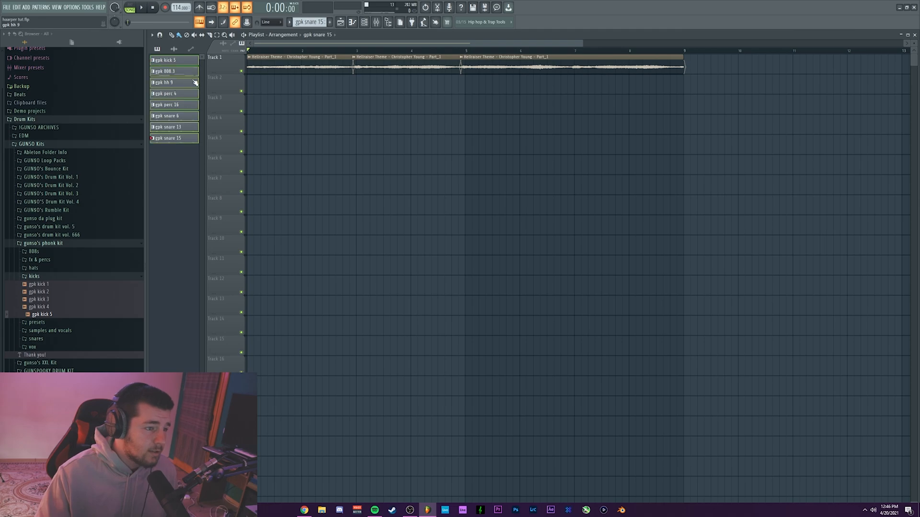
drag(182, 64, 467, 79)
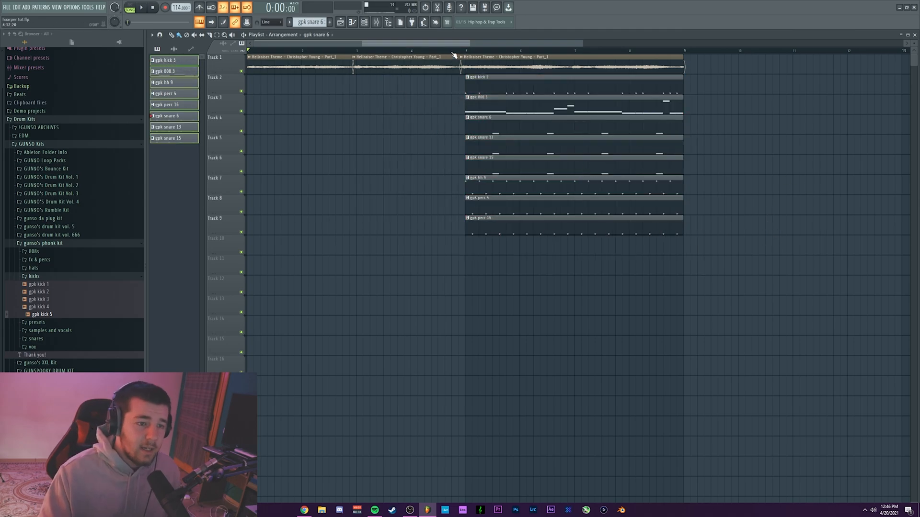
scroll(551, 79, down, 3)
drag(589, 88, 437, 225)
drag(434, 95, 590, 94)
mouse_move(582, 66)
mouse_down()
mouse_move(266, 61)
mouse_move(662, 57)
mouse_move(582, 60)
mouse_up()
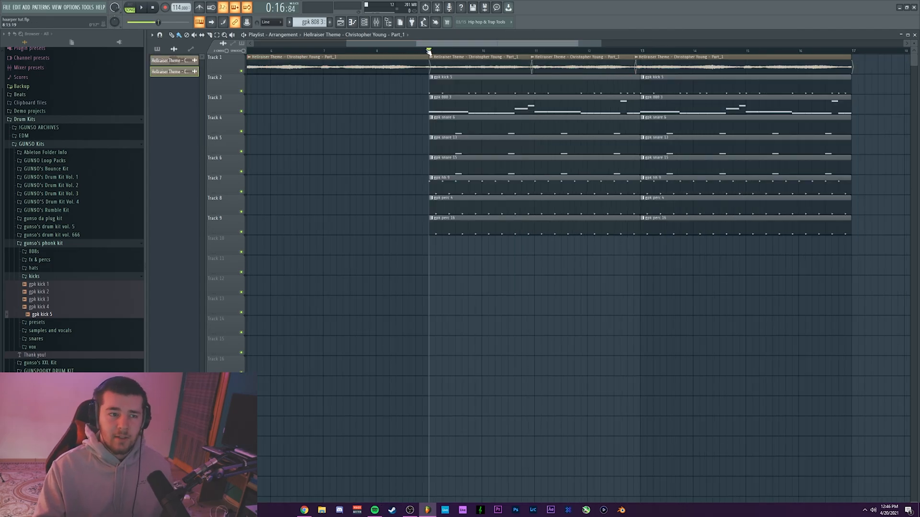
- Load the gunsho phonk master preset onto the master mixer track
click(376, 22)
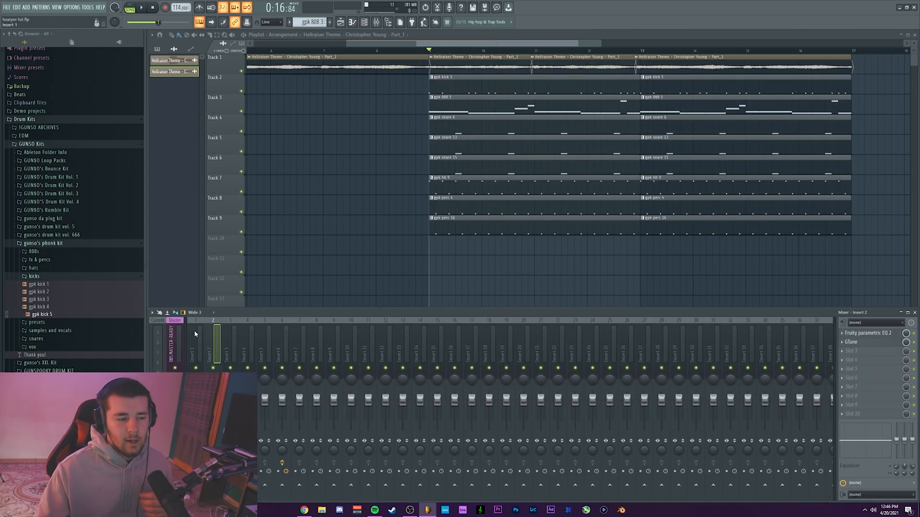
click(177, 341)
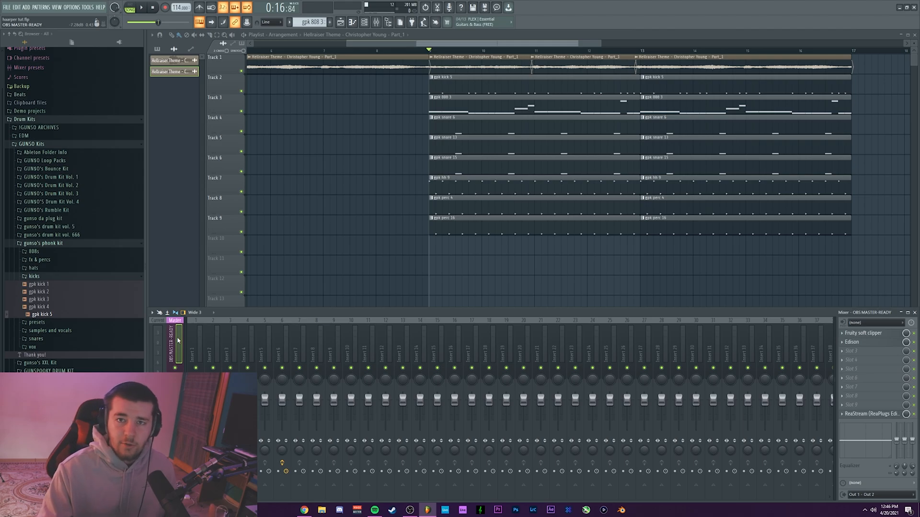
right_click(177, 341)
mouse_move(198, 342)
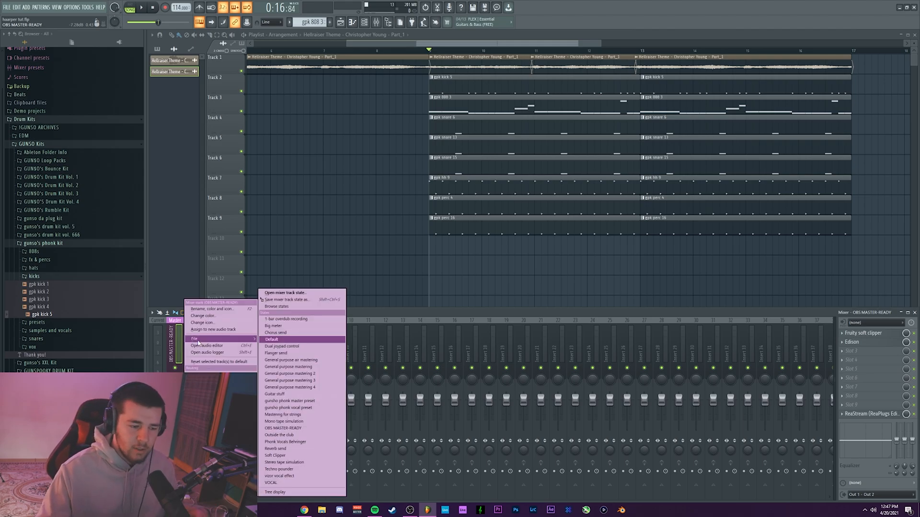
click(271, 336)
right_click(177, 346)
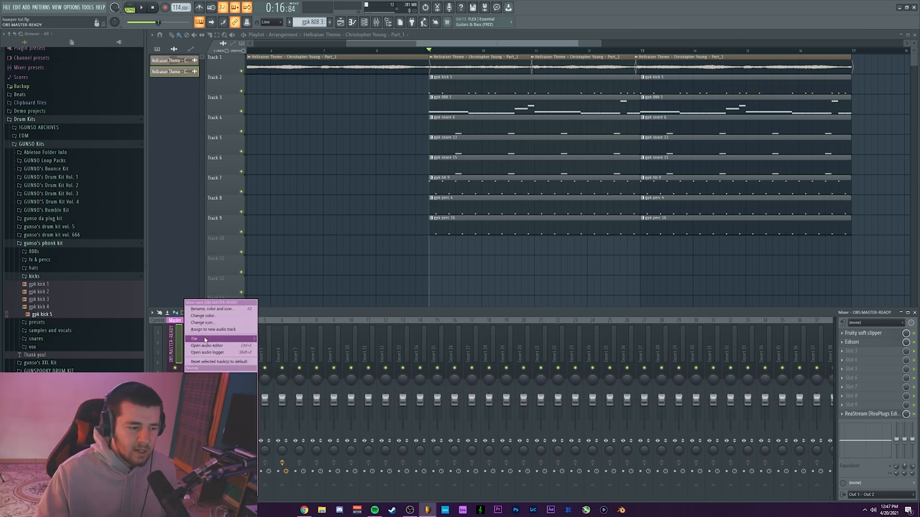
mouse_move(205, 340)
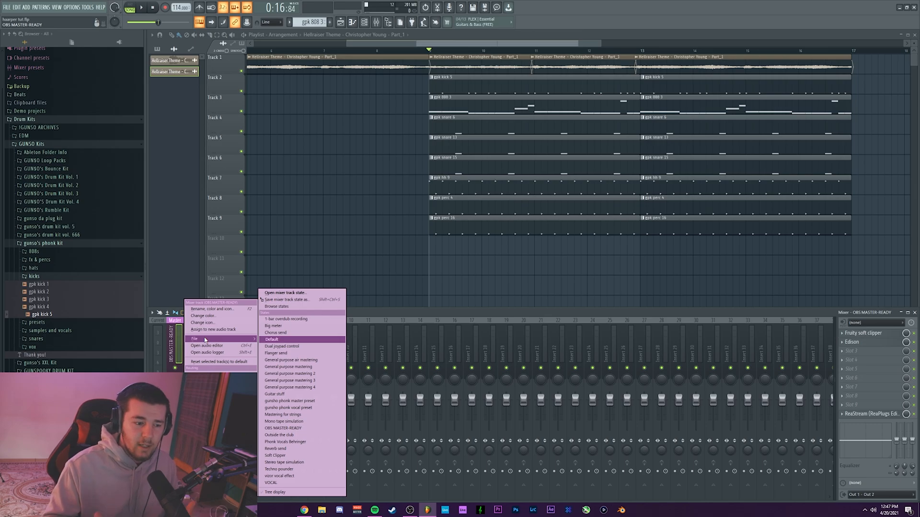
- Play the arrangement from just before bar 9 to hear the drums and 808 with the master effects
click(424, 50)
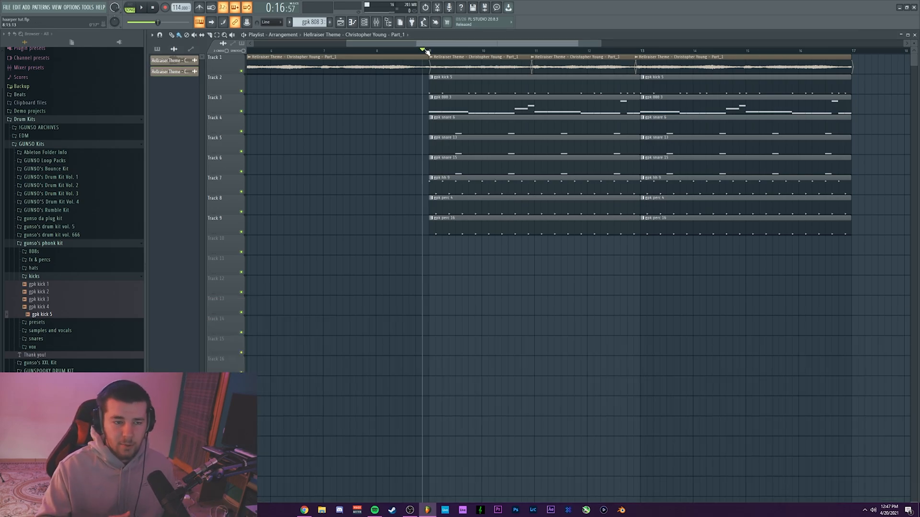
key(space)
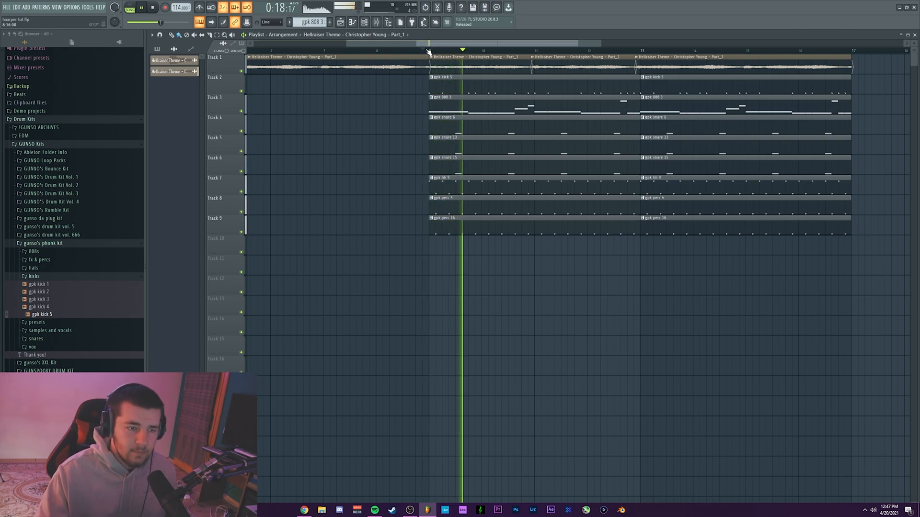
scroll(427, 52, down, 2)
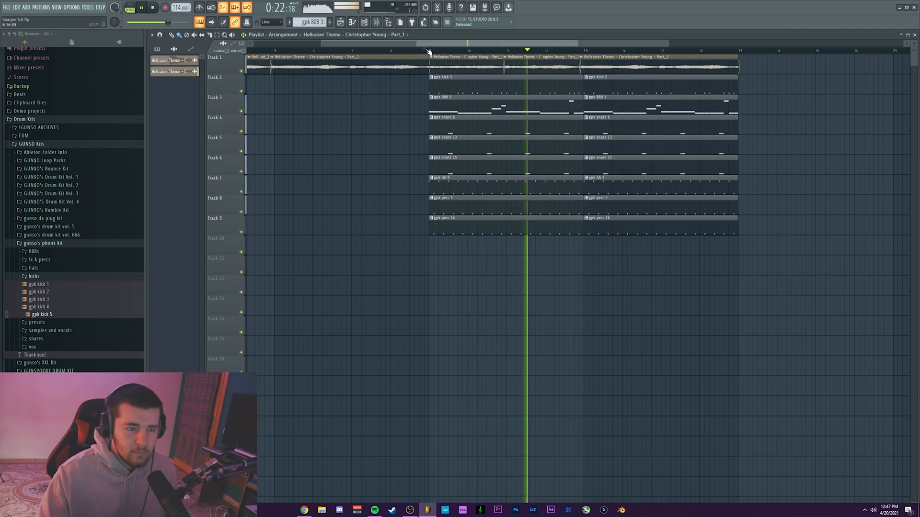
key(space)
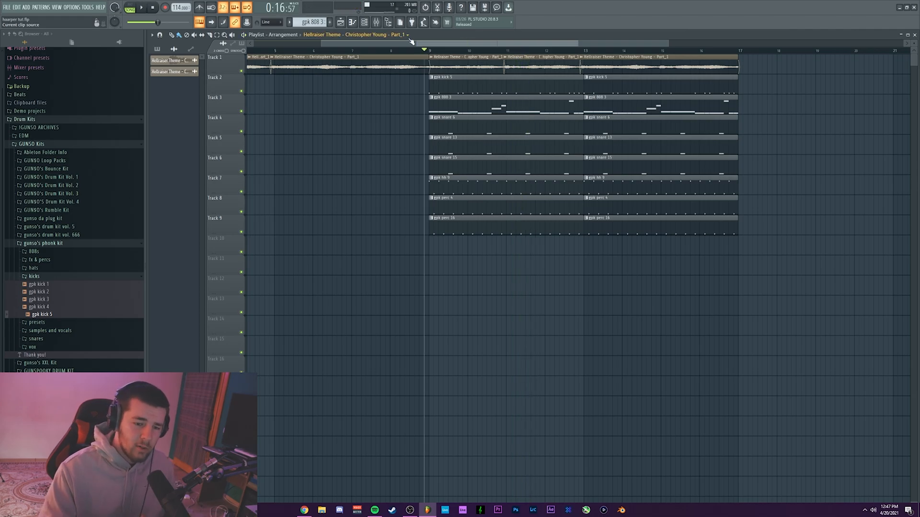
- Examine the Super VHS and Fruity soft clipper settings on the master track
click(377, 23)
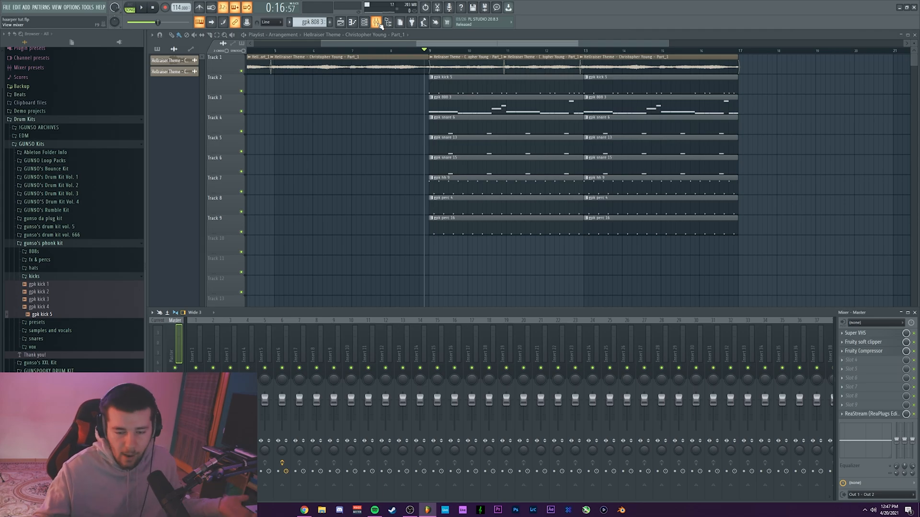
click(864, 335)
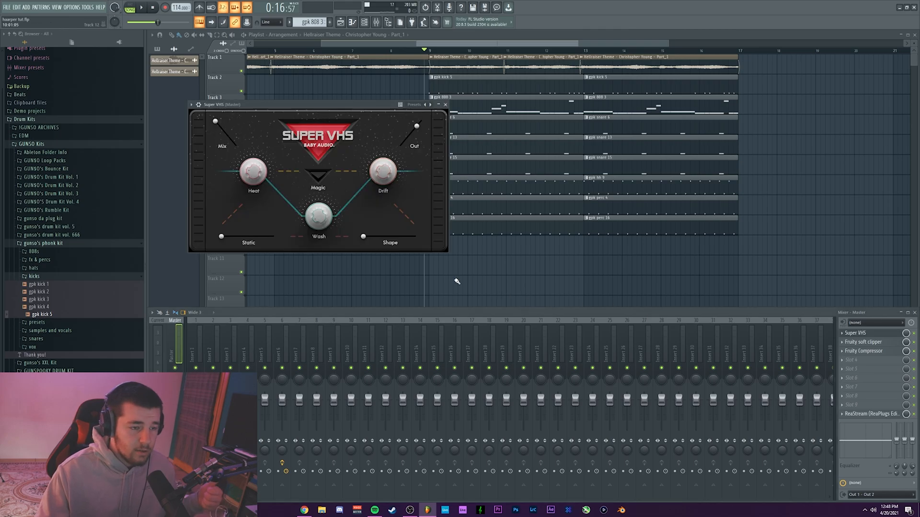
key(space)
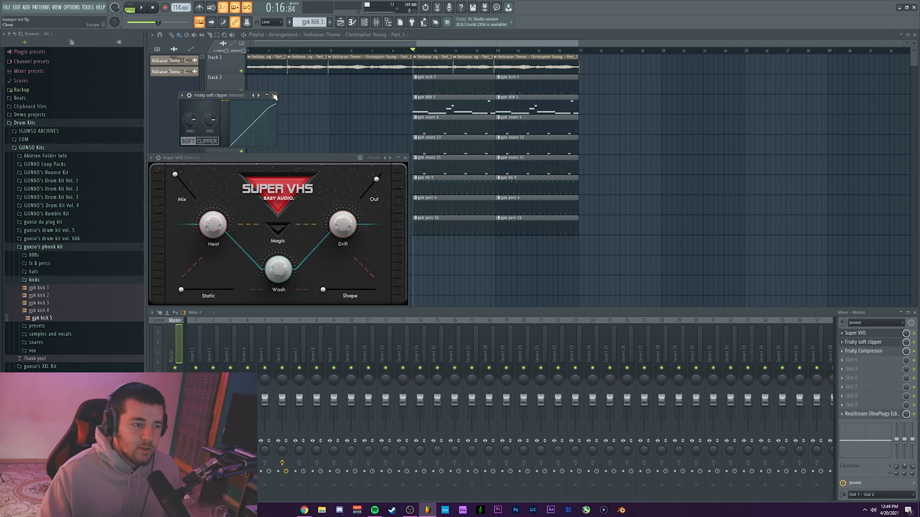
click(267, 94)
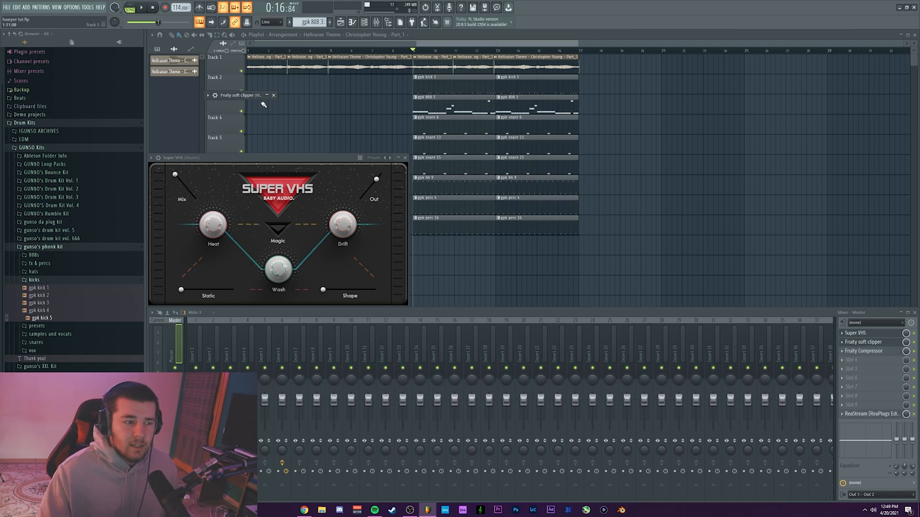
- Examine the master track's Fruity Compressor, play the arrangement from bar 9, and close the effect windows
click(862, 352)
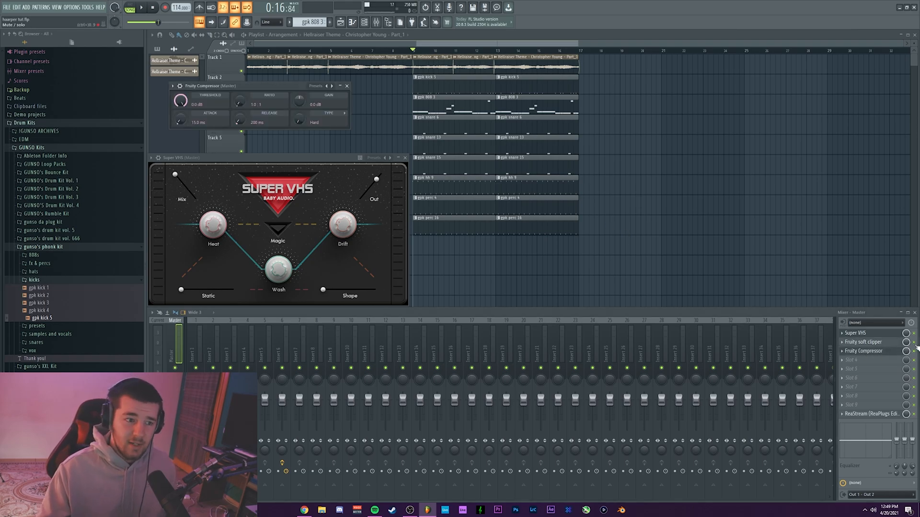
key(space)
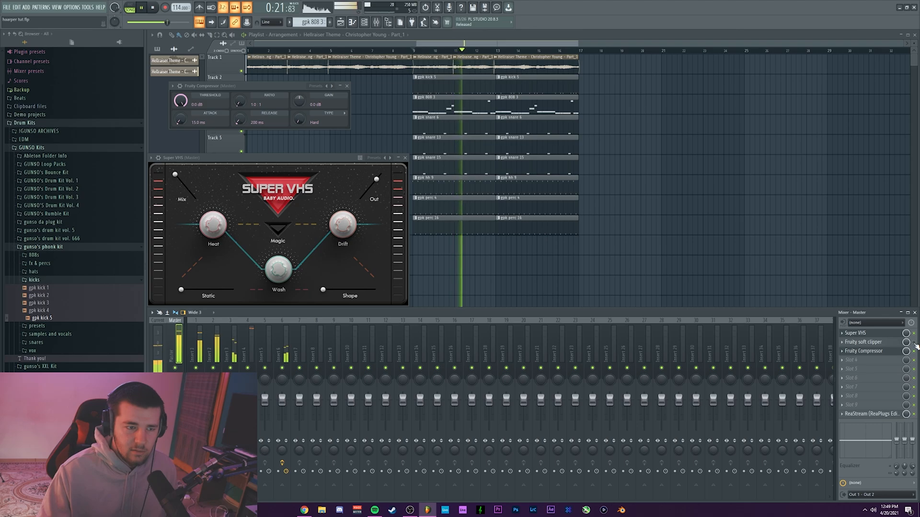
key(space)
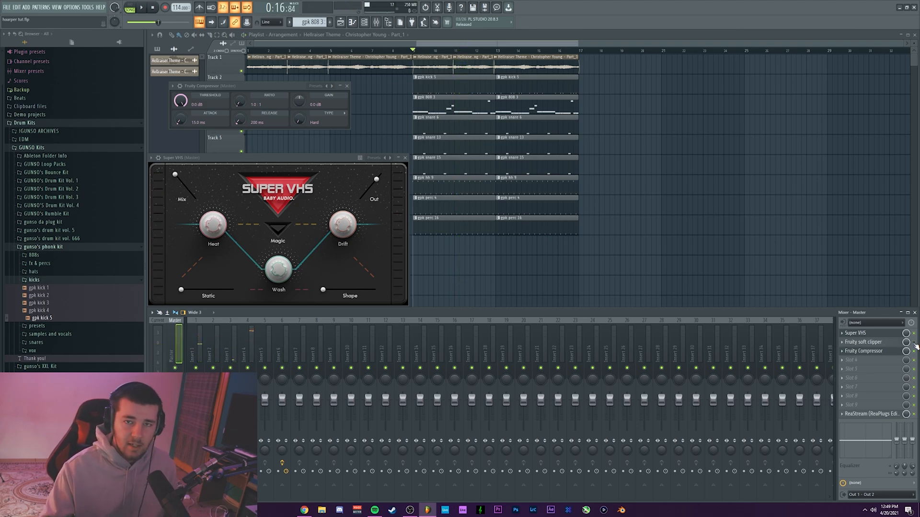
click(348, 86)
click(404, 158)
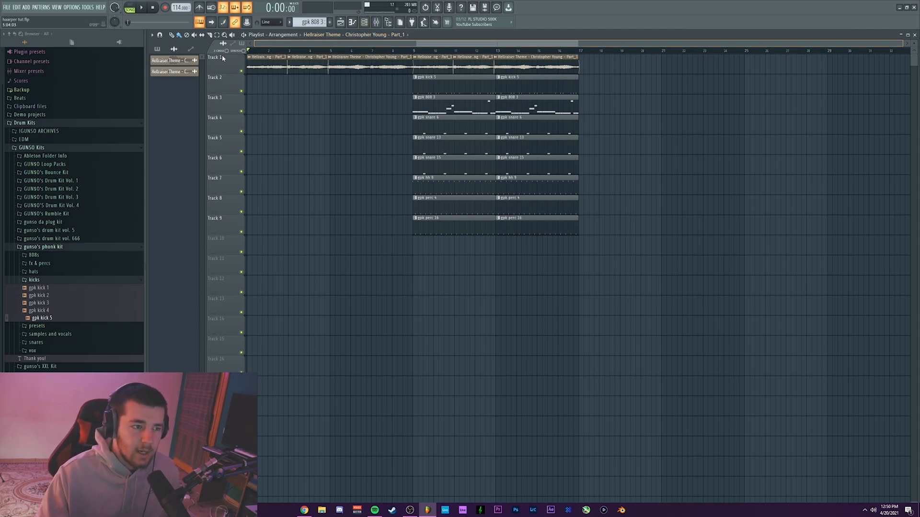
- Select bars 1 to 8 of the playlist and place the haarper type melody audio clip across them
drag(329, 53, 248, 54)
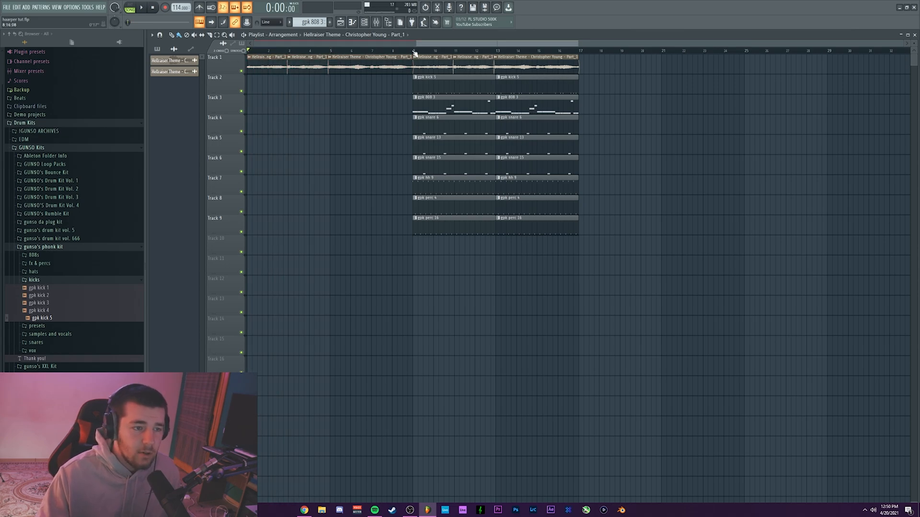
drag(415, 53, 171, 64)
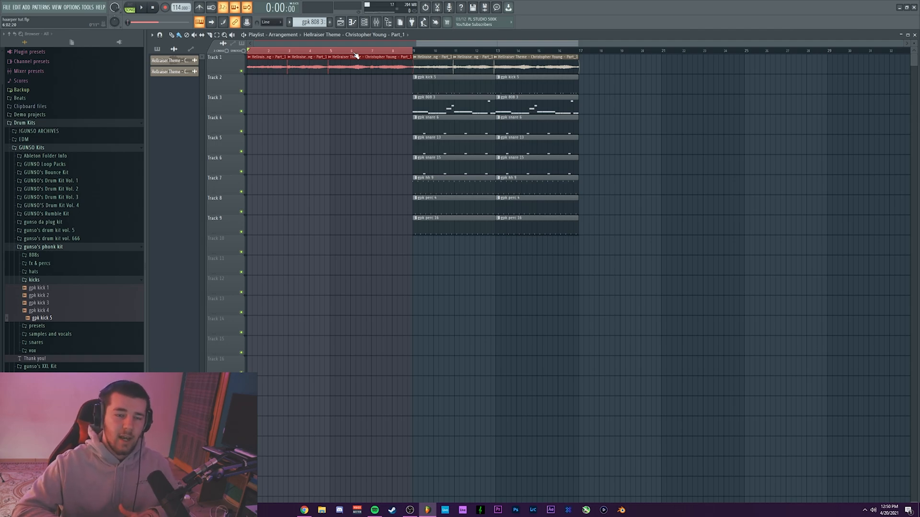
drag(349, 222, 340, 99)
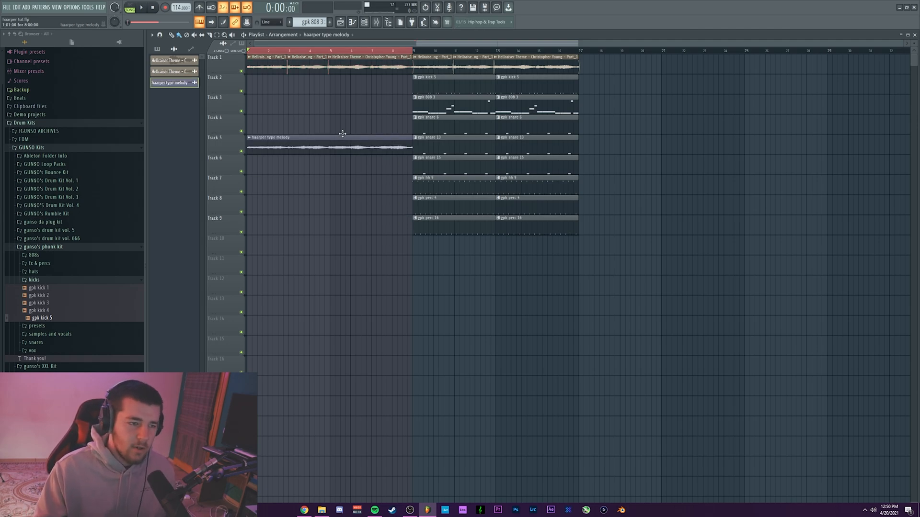
- Delete all the Hellraiser Theme audio clips from Track 1
scroll(336, 48, up, 3)
right_click(537, 62)
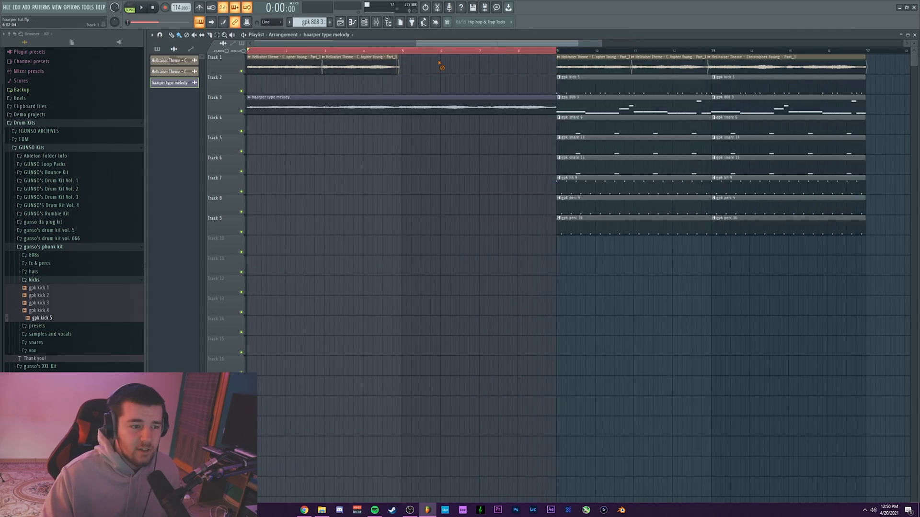
right_click(378, 64)
right_click(316, 61)
scroll(314, 55, down, 3)
right_click(434, 63)
right_click(484, 65)
right_click(522, 66)
- Move the haarper type melody clip to Track 1 at bar 1 and duplicate it across bars 9 to 16
drag(309, 102, 304, 62)
double_click(330, 51)
click(429, 57)
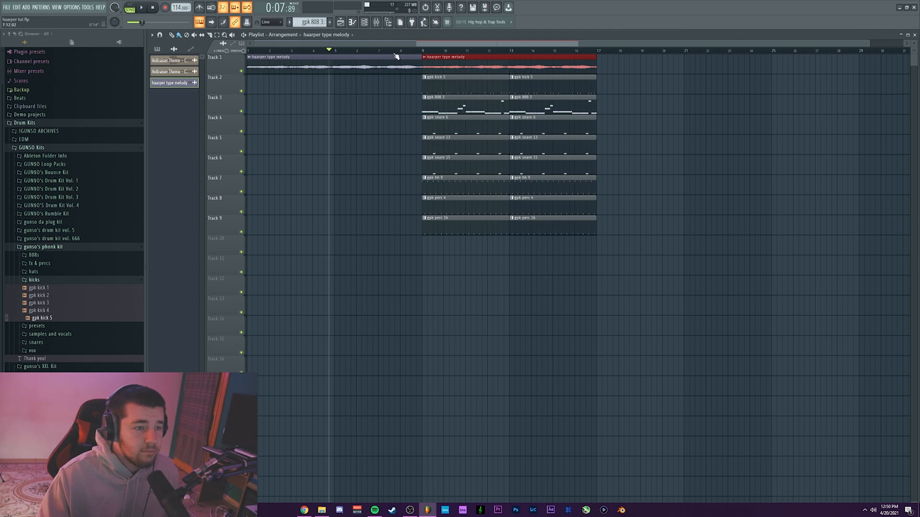
- Shift the drum and 808 patterns down one track and place a haarper type melody copy on Track 2 at bar 1
drag(413, 83, 574, 226)
drag(447, 91, 444, 110)
click(258, 85)
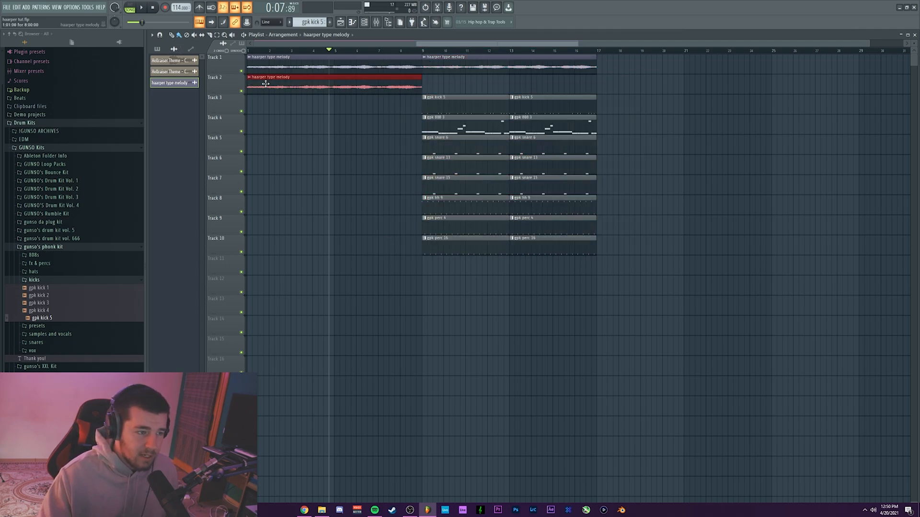
- Make the Track 2 melody copy unique, pitch it to -1200 cents in Auto stretch mode, and route it to mixer track 6
click(250, 78)
click(265, 131)
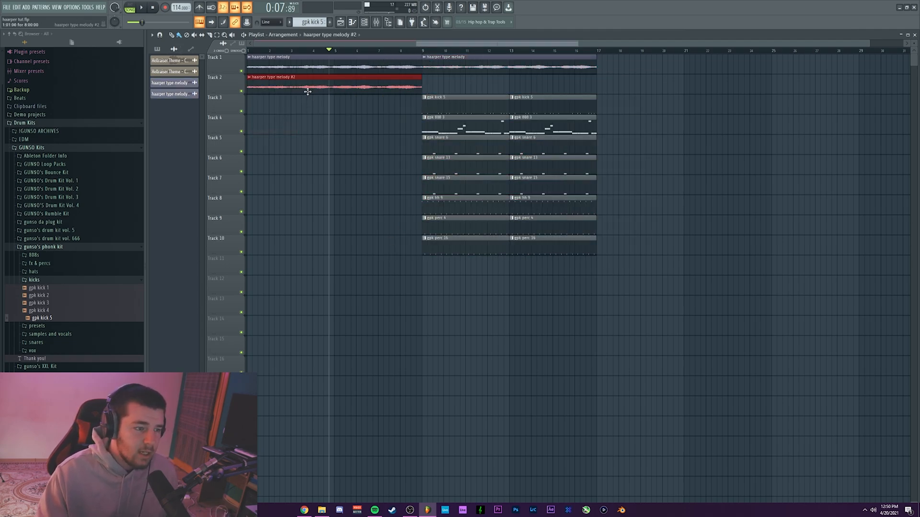
double_click(305, 86)
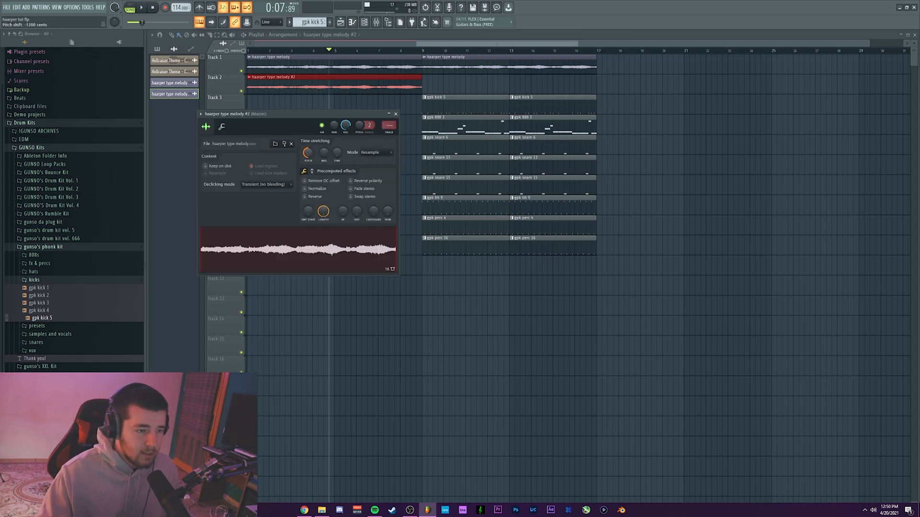
drag(311, 150, 311, 150)
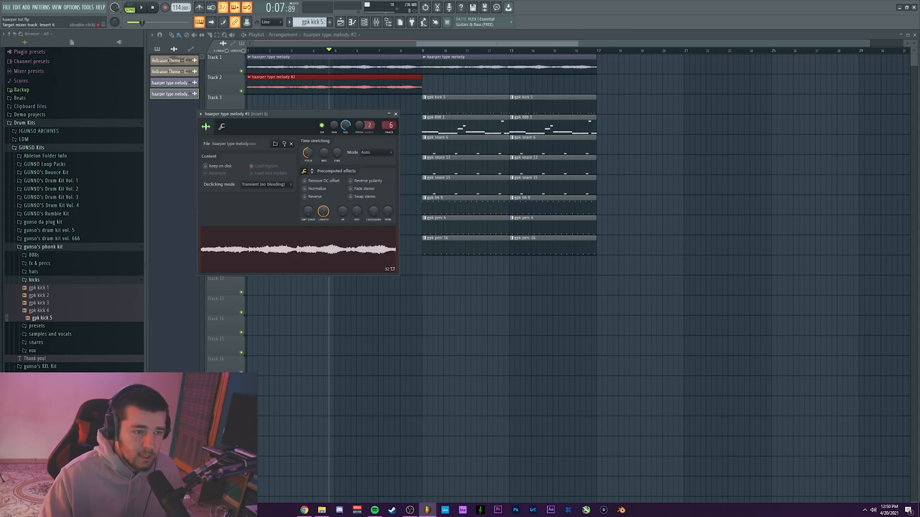
- Shape Insert 6's Fruity parametric EQ 2 with a low cut at about 119 Hz and a 2.7 dB dip near 1059 Hz while playing
click(377, 23)
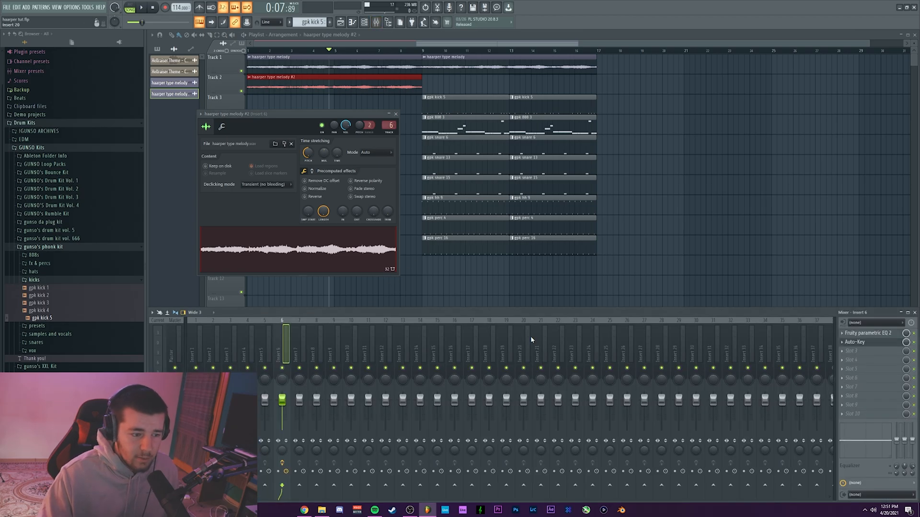
click(845, 334)
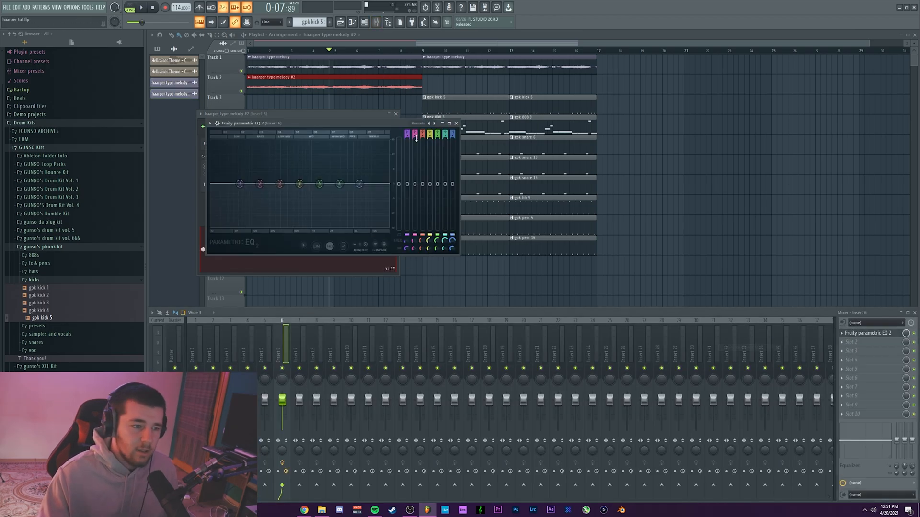
drag(408, 134, 407, 140)
drag(240, 184, 255, 184)
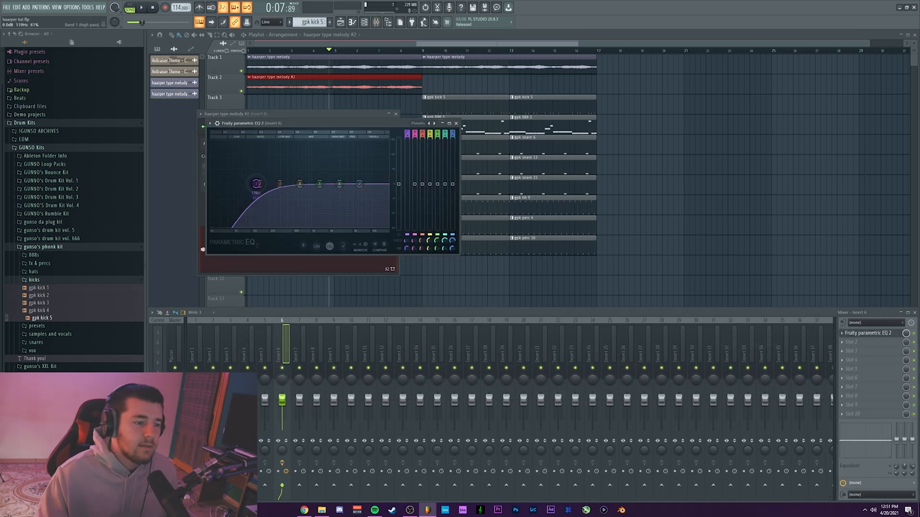
drag(320, 184, 289, 187)
key(space)
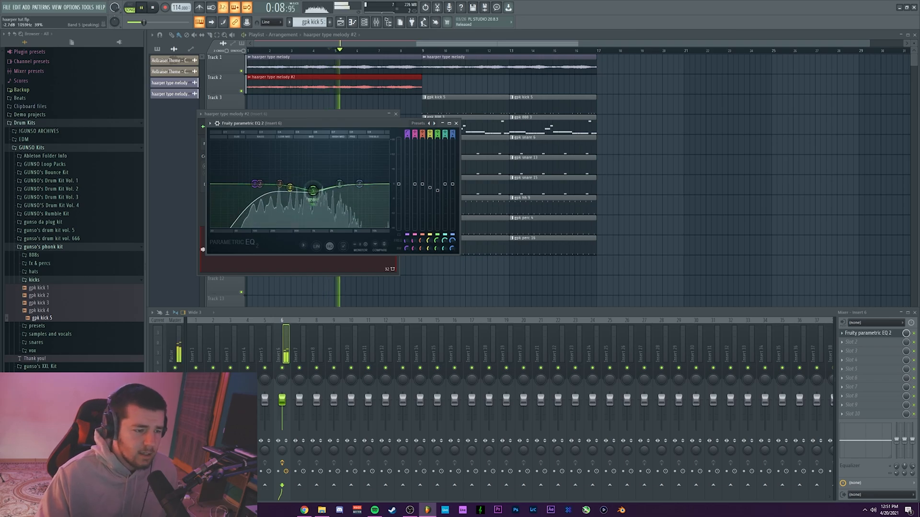
click(455, 123)
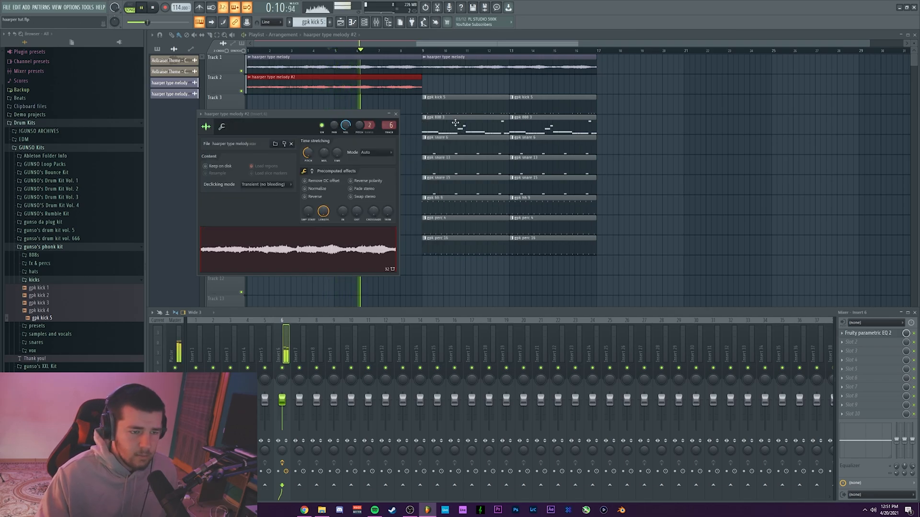
key(space)
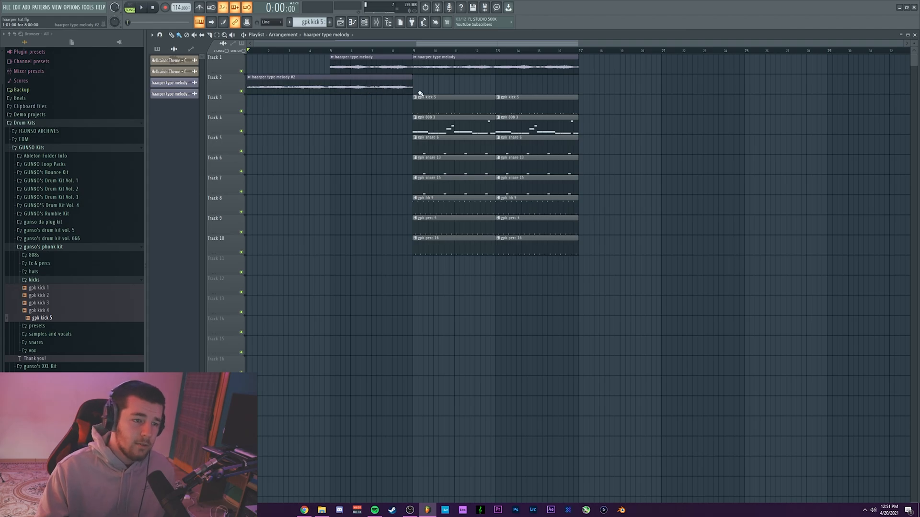
- Move the haarper type melody #2 clip to Track 3 and the drum and 808 patterns down to Tracks 5 to 12
drag(610, 91, 270, 258)
drag(305, 87, 307, 108)
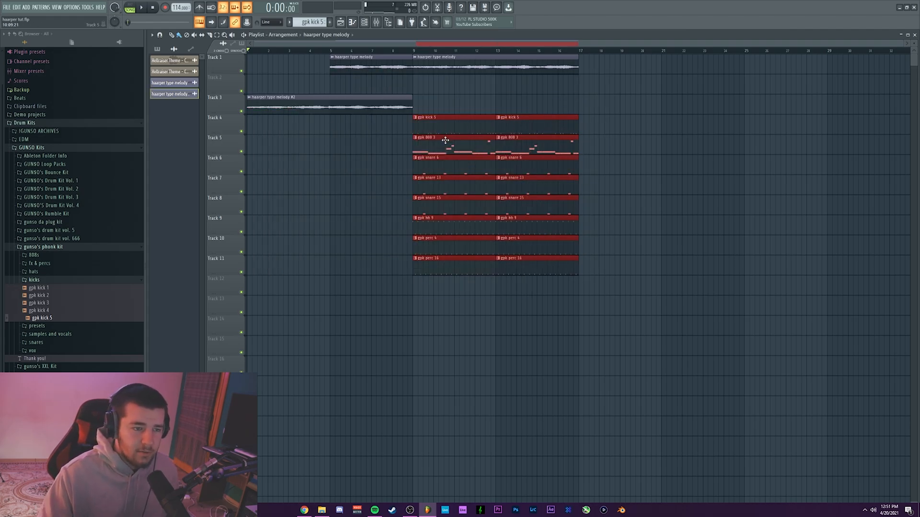
drag(445, 142, 446, 161)
ctrl+click(433, 108)
- Create a channel volume automation clip for haarper type melody on Track 2 and move its start to bar 5
double_click(383, 66)
right_click(336, 116)
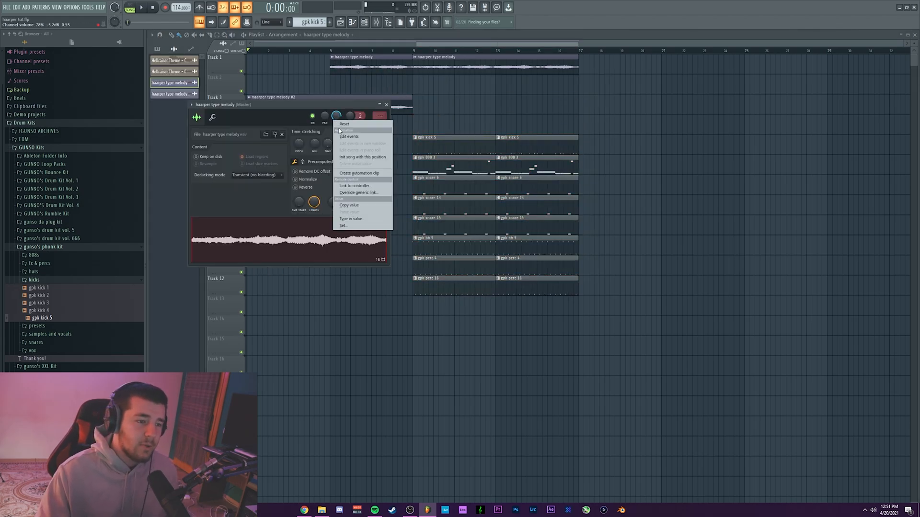
click(360, 174)
key(Escape)
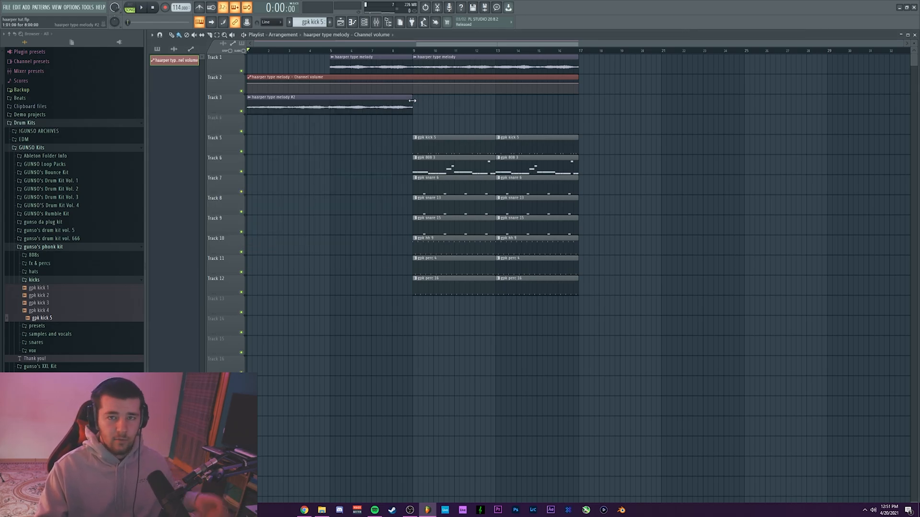
drag(339, 78, 416, 79)
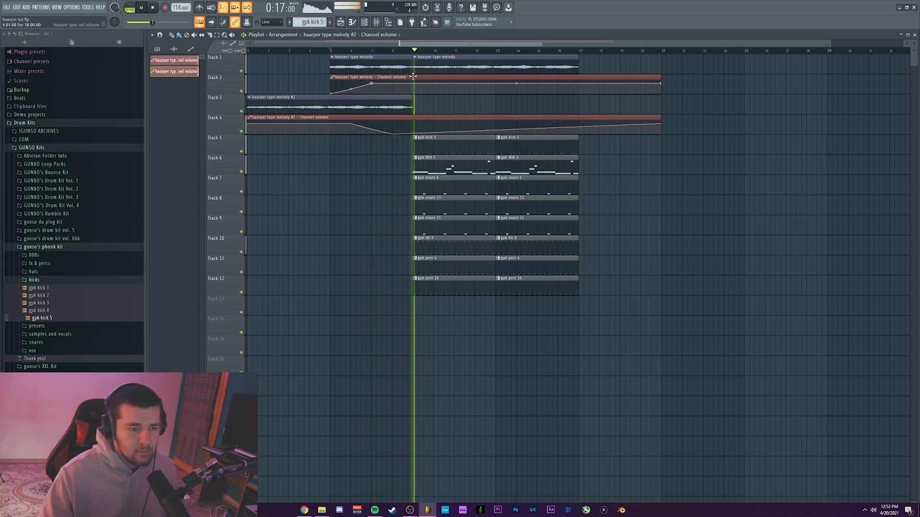
- Flatten the end of the haarper type melody #2 volume automation at zero after its fade-out, and stop playback
right_click(661, 124)
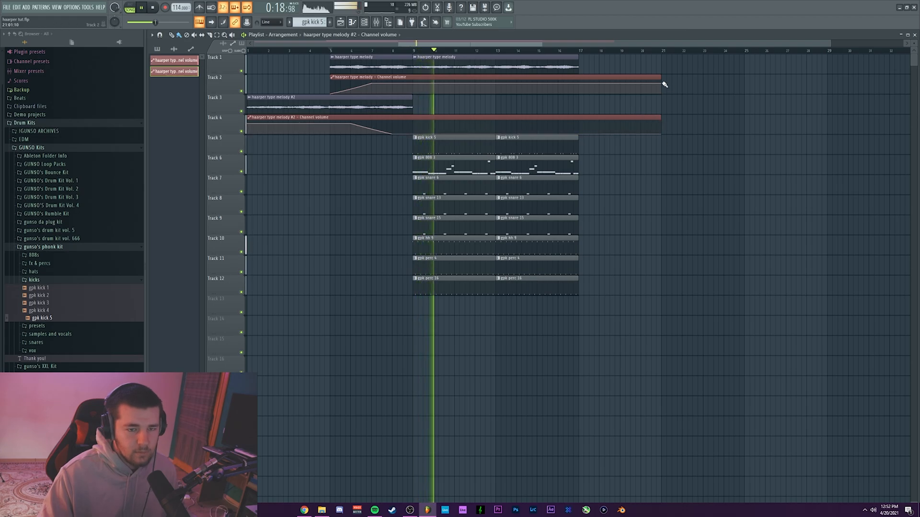
scroll(437, 50, up, 2)
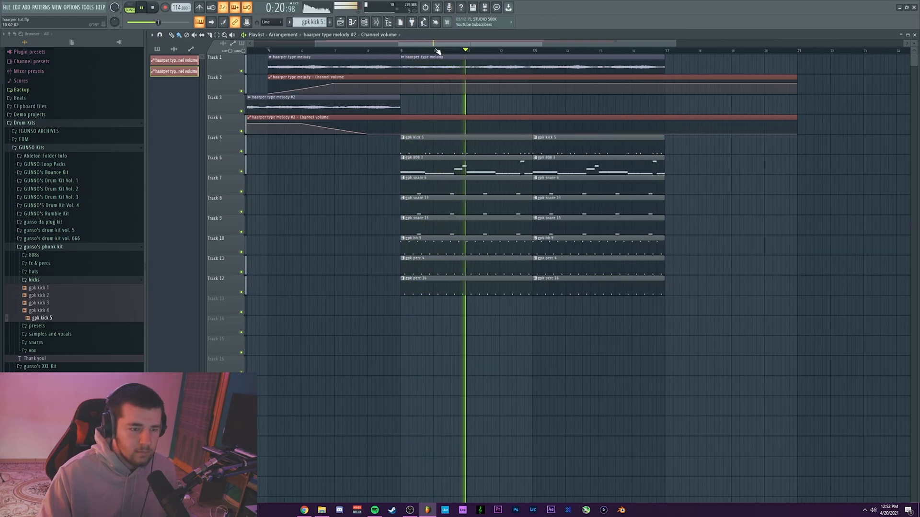
scroll(437, 51, down, 2)
key(space)
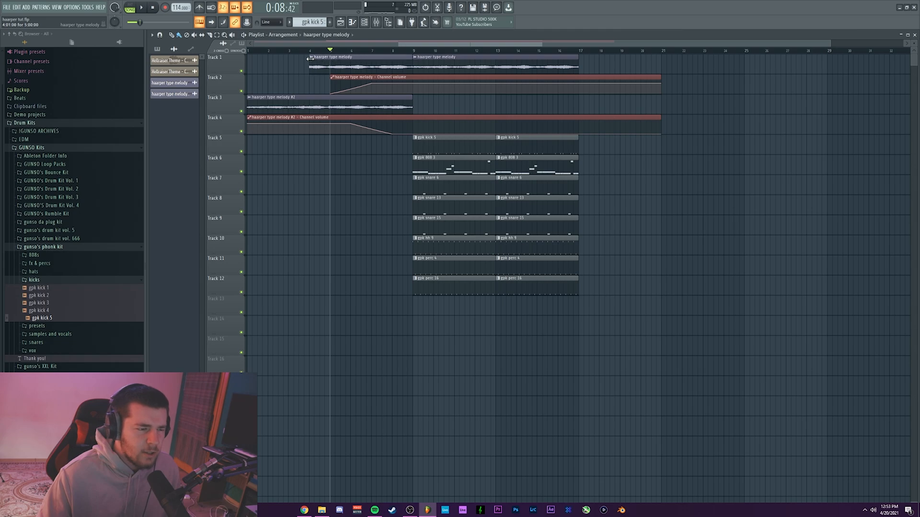
- Move the haarper type melody volume automation to start at bar 4 and play the crossfade between the two melodies
drag(346, 76, 326, 77)
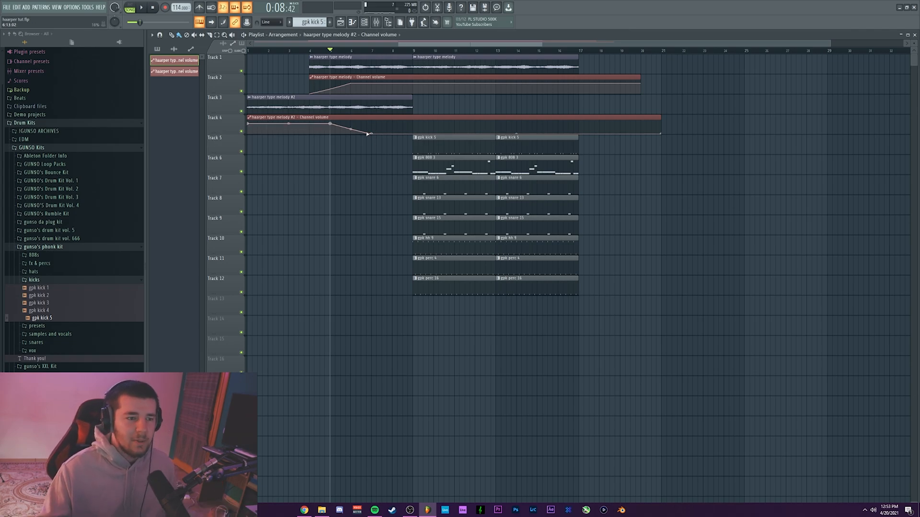
key(space)
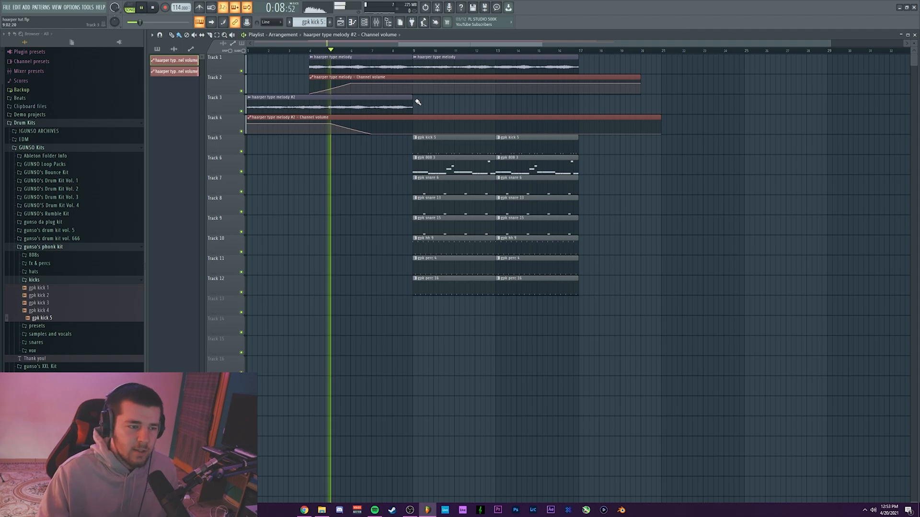
click(304, 50)
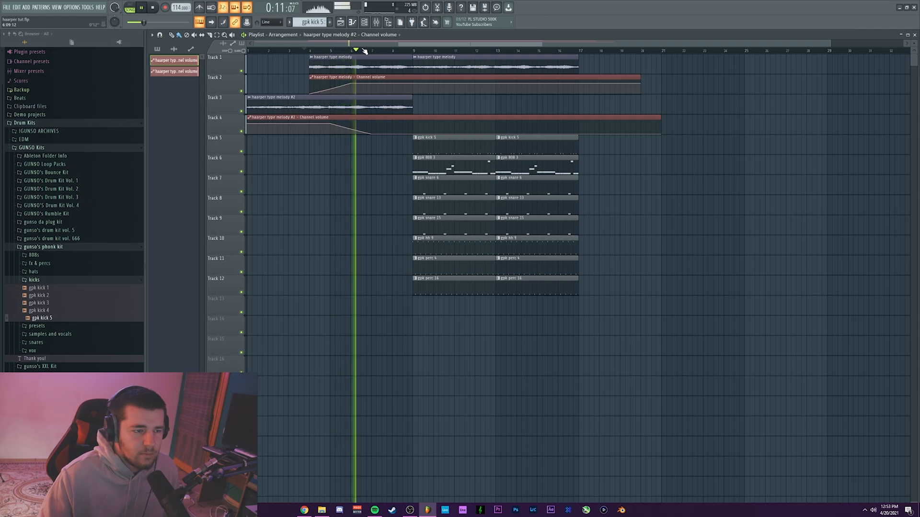
scroll(364, 51, down, 1)
key(space)
- Load NANI in effect slot 3 of mixer Insert 2 and adjust its Drive
key(F9)
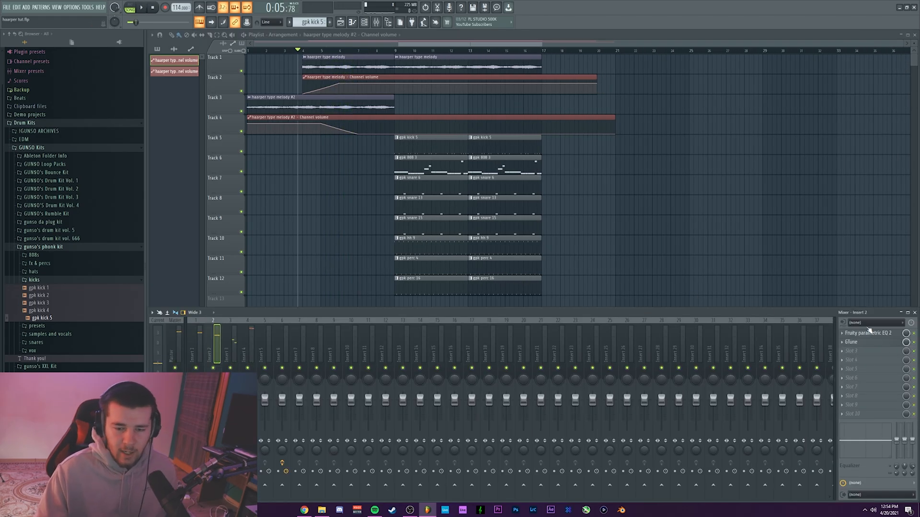
click(843, 352)
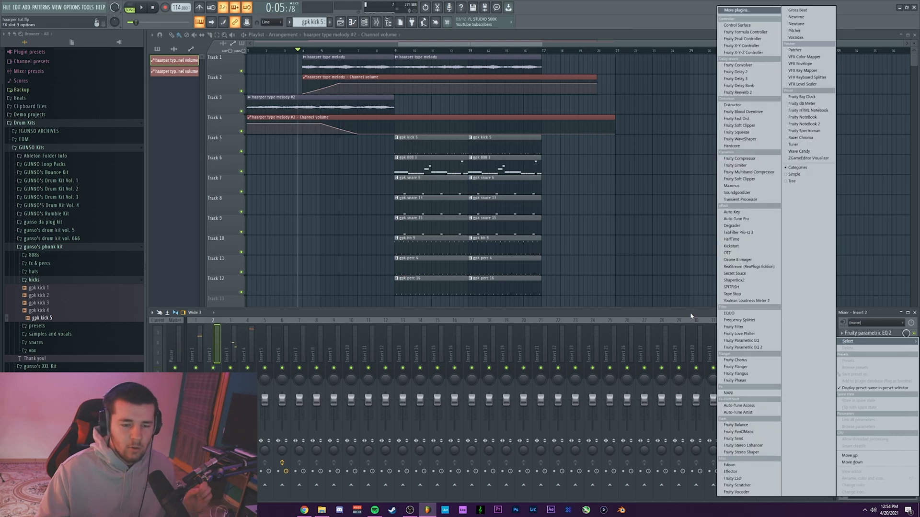
click(684, 312)
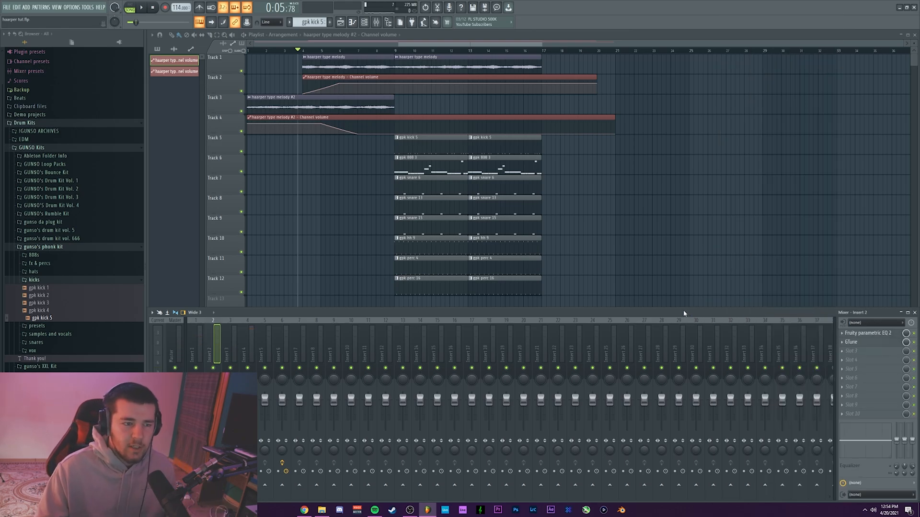
click(843, 351)
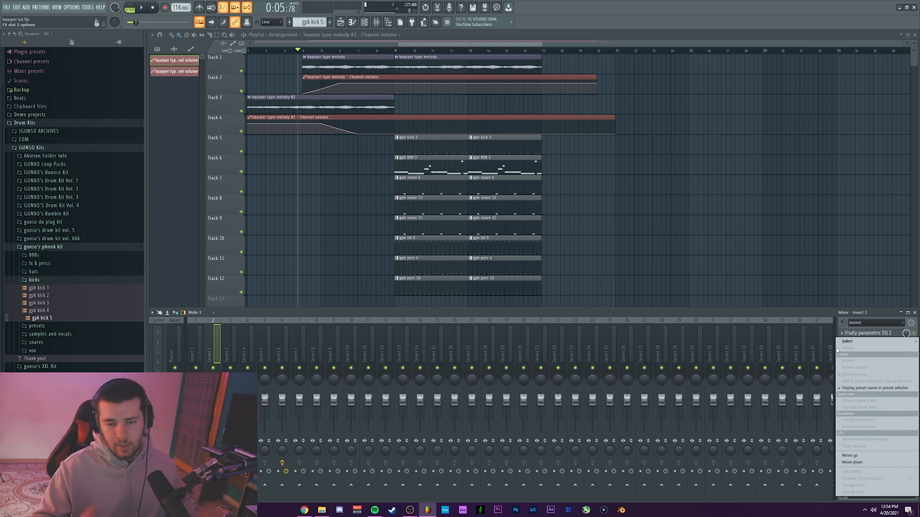
mouse_move(844, 344)
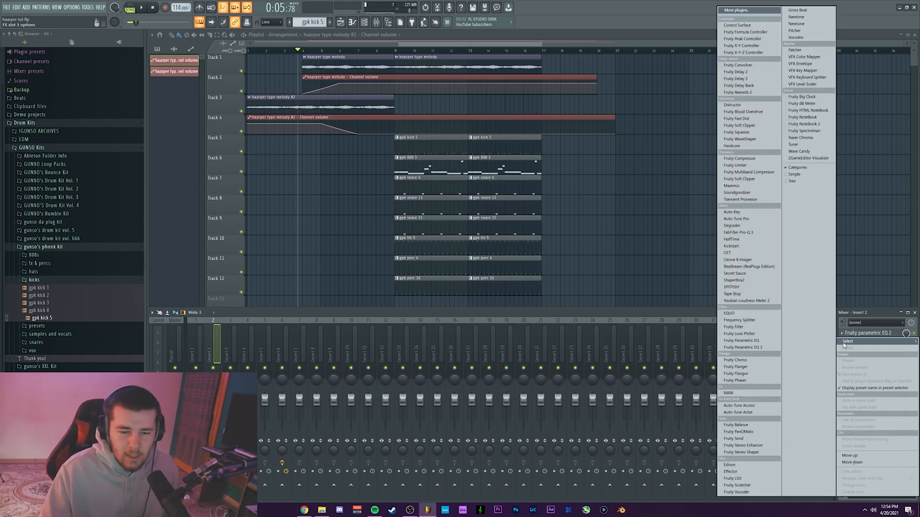
click(750, 394)
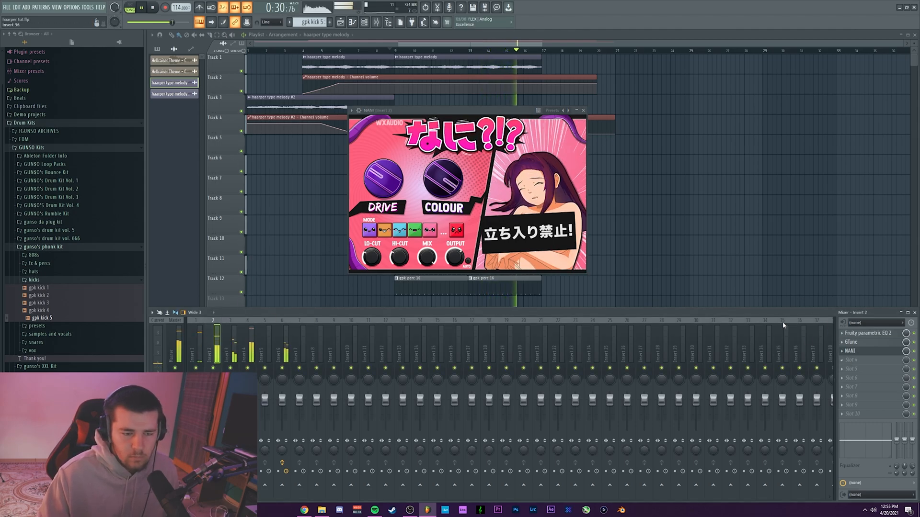
drag(383, 178, 384, 161)
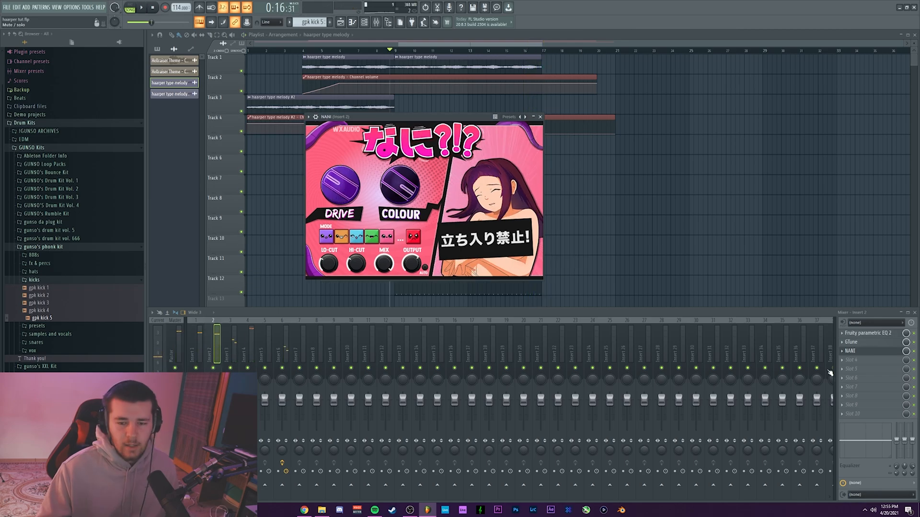
- Add Fruity parametric EQ 2 to slot 4 of Insert 2 and shape its curve with a low cut and midrange dip during playback
click(840, 359)
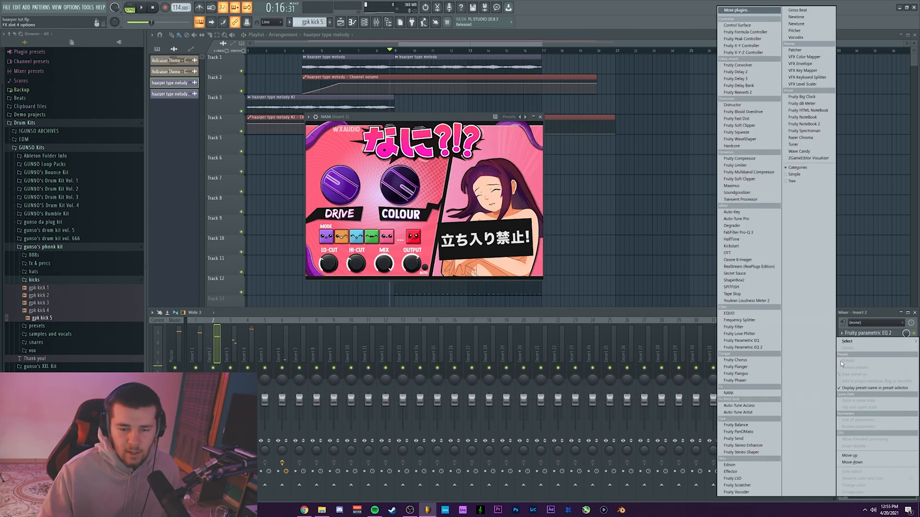
click(754, 349)
drag(283, 79, 451, 97)
click(540, 117)
key(space)
drag(432, 152, 357, 152)
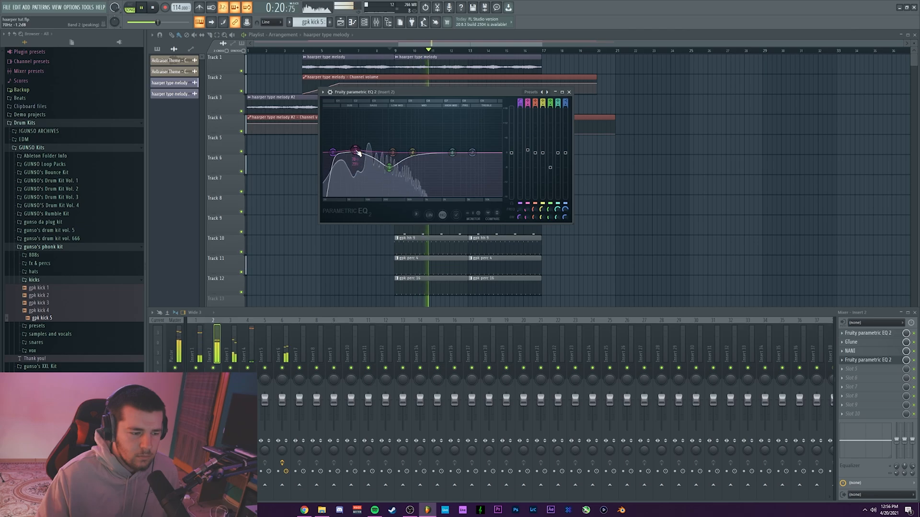
key(space)
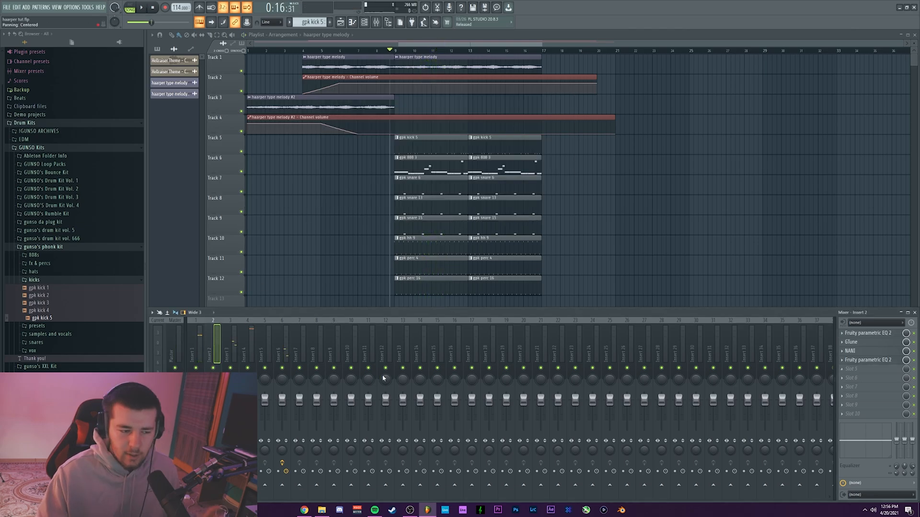
- Route the haarper type melody #2 channel to mixer Insert 7 and close its channel settings
click(300, 345)
double_click(304, 104)
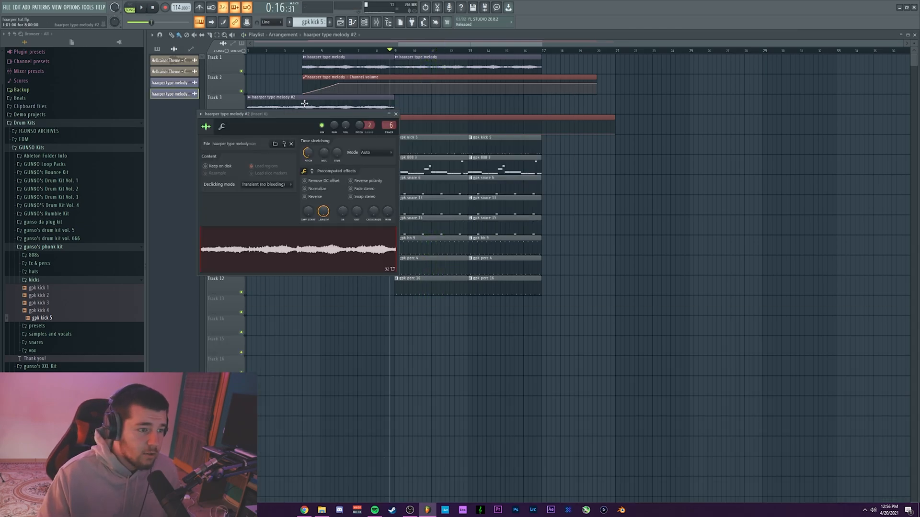
click(376, 23)
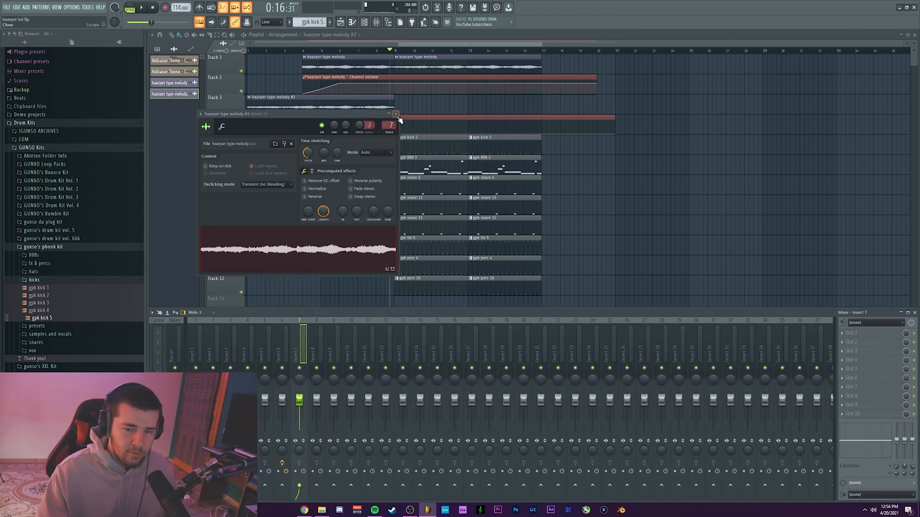
key(Escape)
click(289, 341)
click(297, 342)
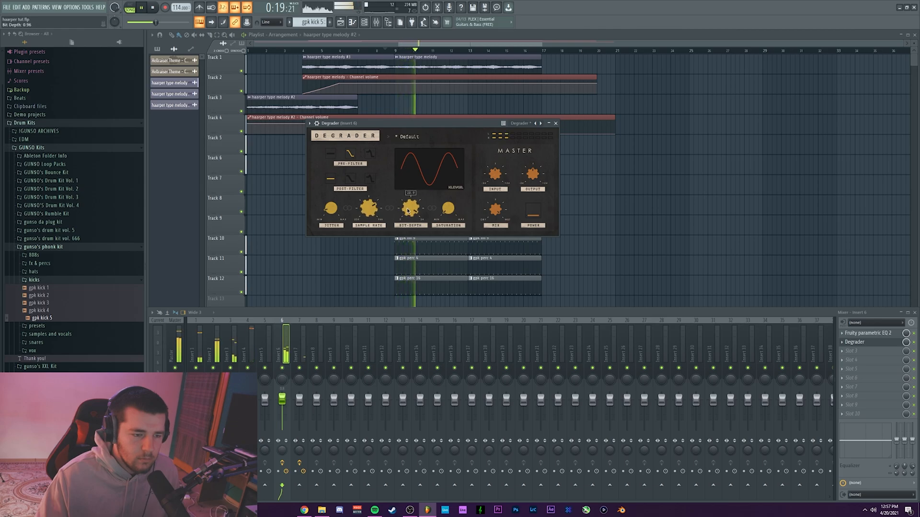
- Set Degrader's bit depth to 0.92 and sample rate to 0.72 on Insert 6, enable the middle post-filter curve, and try the jitter
scroll(408, 214, down, 1)
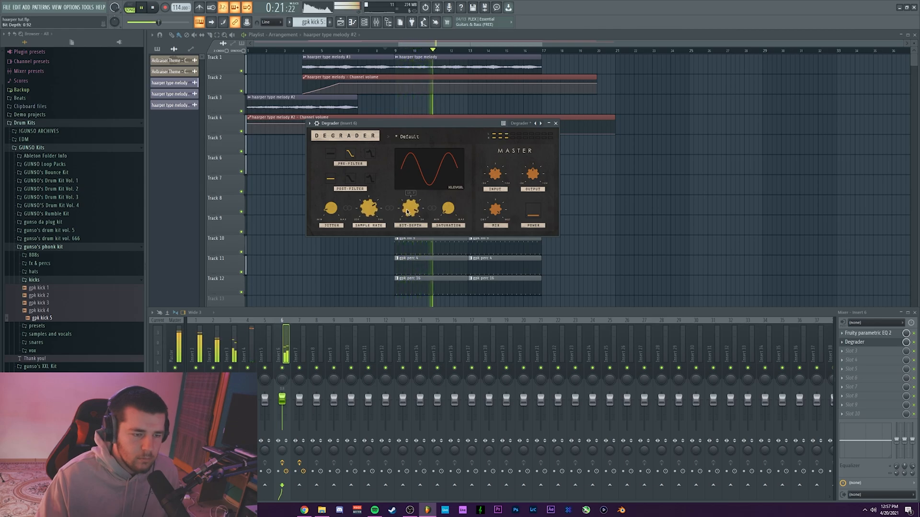
drag(369, 214, 369, 214)
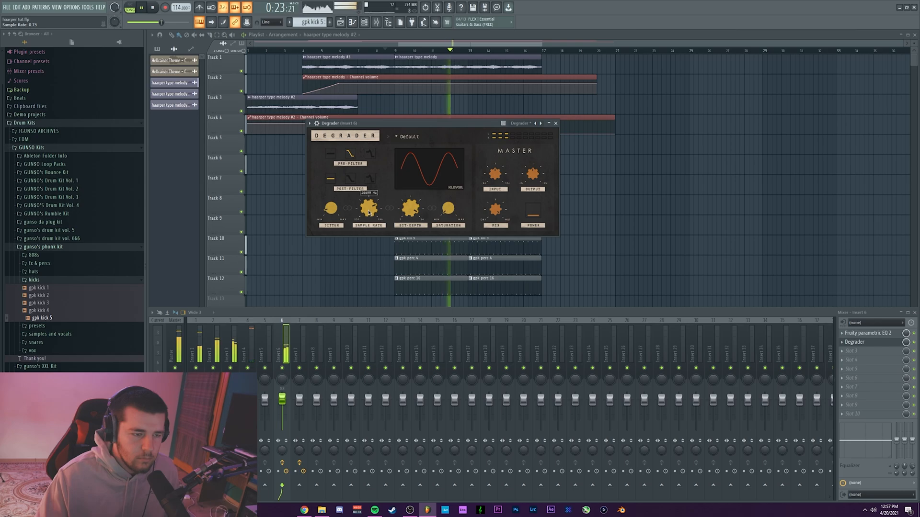
scroll(368, 213, down, 1)
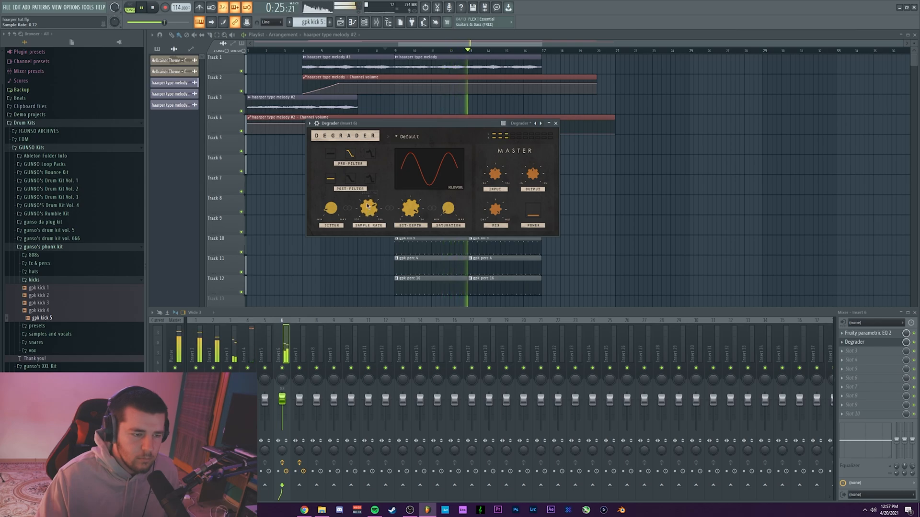
click(350, 179)
drag(331, 209, 336, 172)
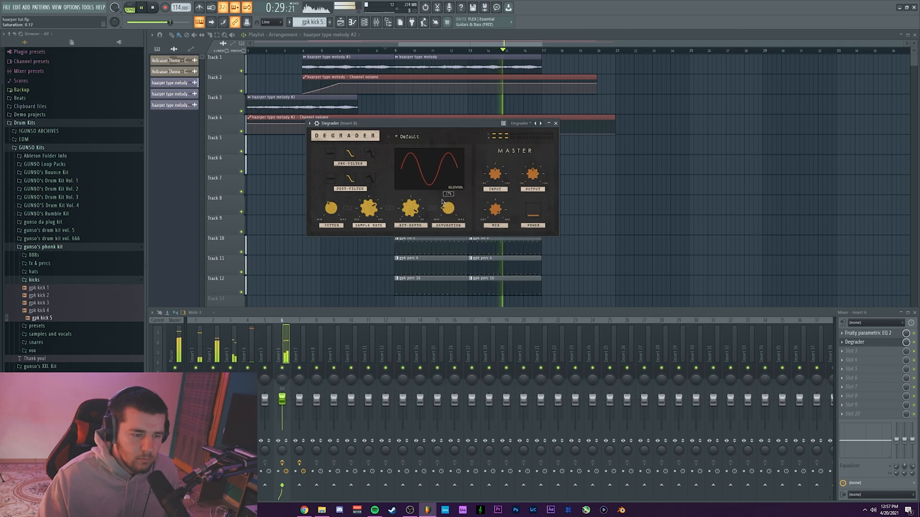
- Raise Degrader's saturation on Insert 6 and lower that insert's volume fader to compensate
drag(282, 399, 282, 404)
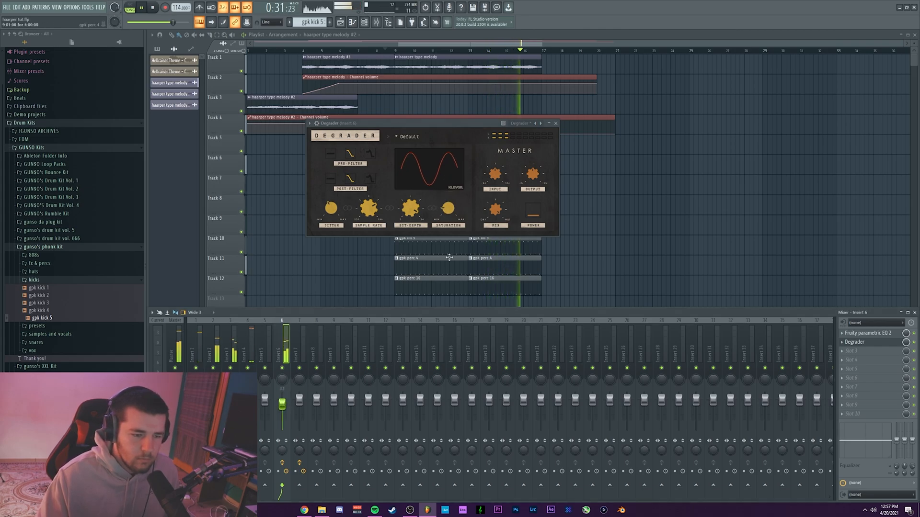
drag(448, 210, 448, 205)
drag(282, 404, 283, 408)
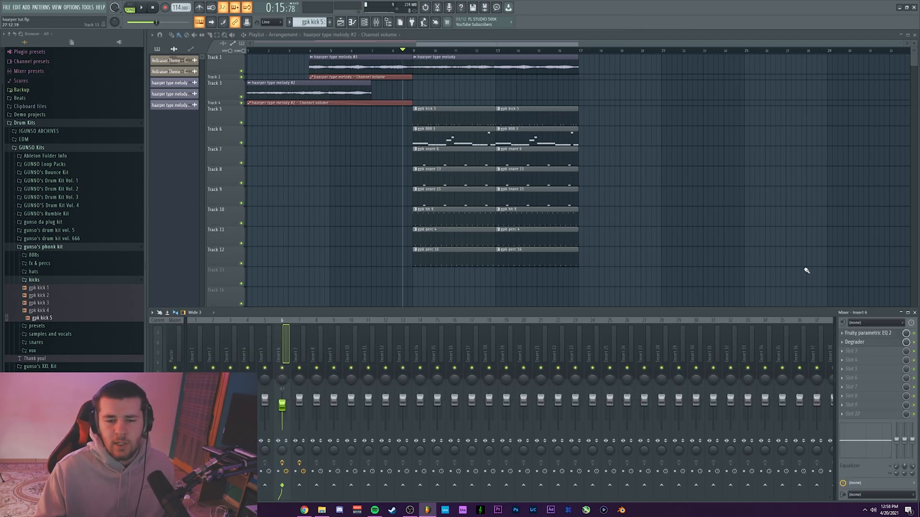
- Reopen Degrader on Insert 6 to review its settings, and close it along with the mixer
click(866, 342)
drag(455, 128, 518, 131)
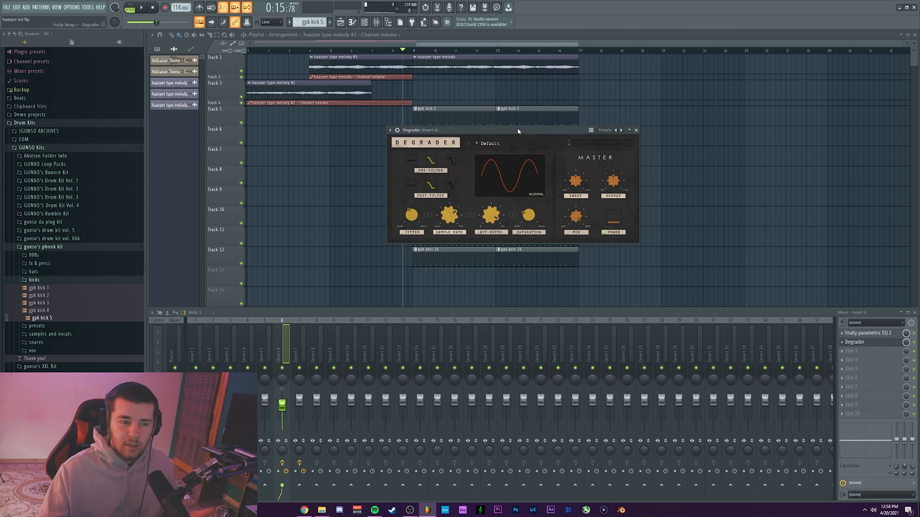
click(636, 131)
key(F9)
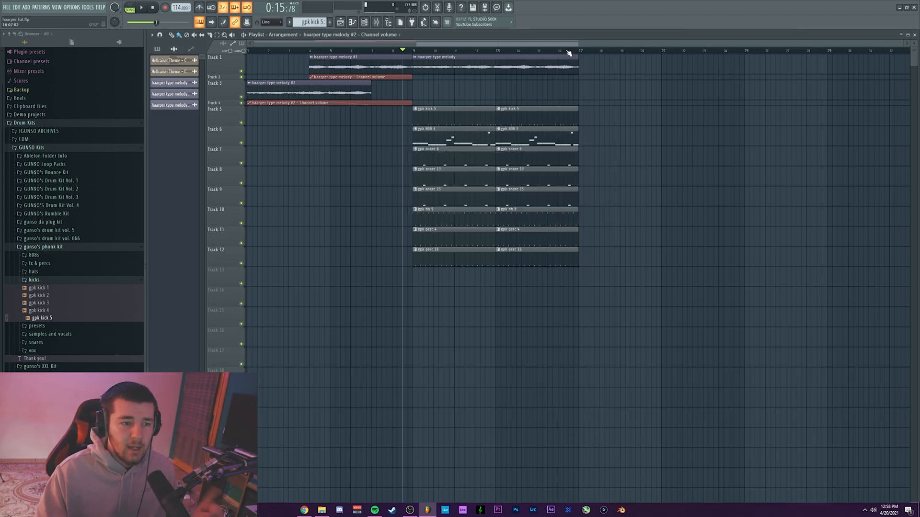
- Duplicate the melody and drum clips from bars 9–17 to start at bar 17 and play the transition
drag(600, 54, 414, 287)
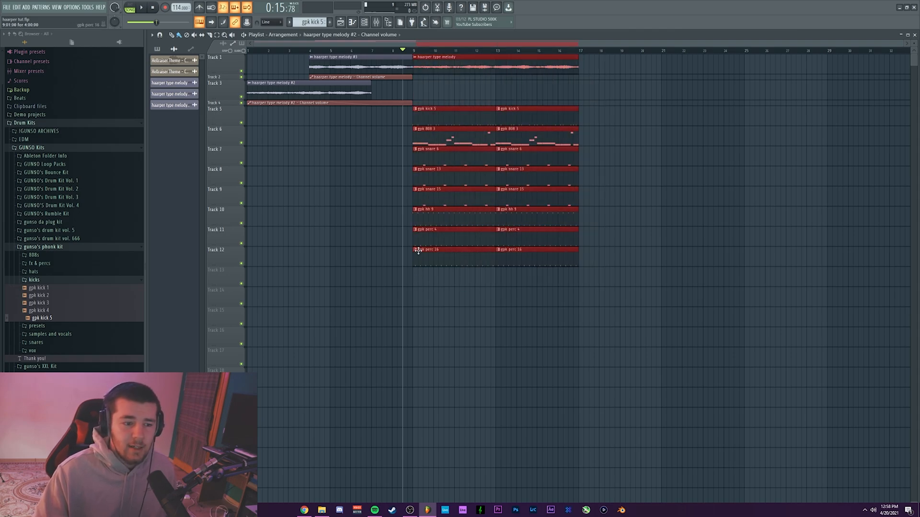
drag(416, 251, 585, 252)
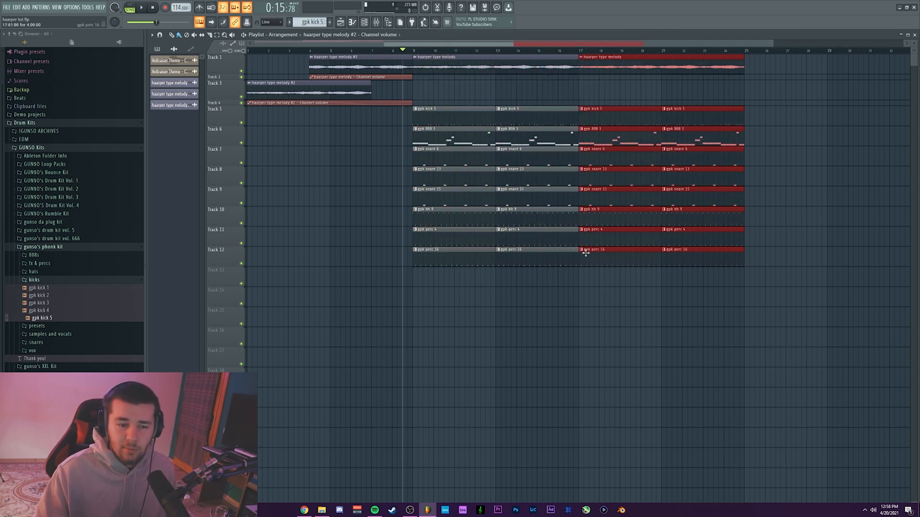
click(575, 51)
scroll(575, 52, down, 3)
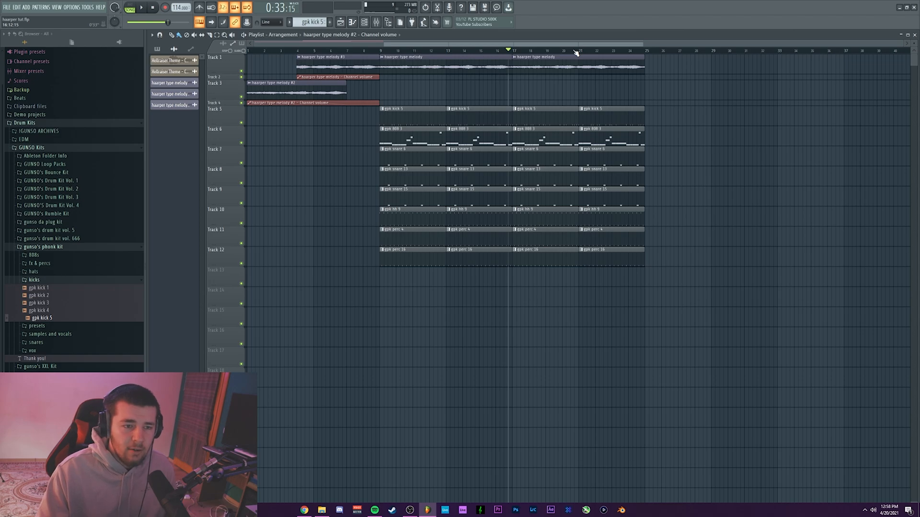
key(space)
- Clear the duplicated clips from bars 17–25 and place the haarper pitch me down audio at bar 17 on Track 13
drag(514, 51, 648, 52)
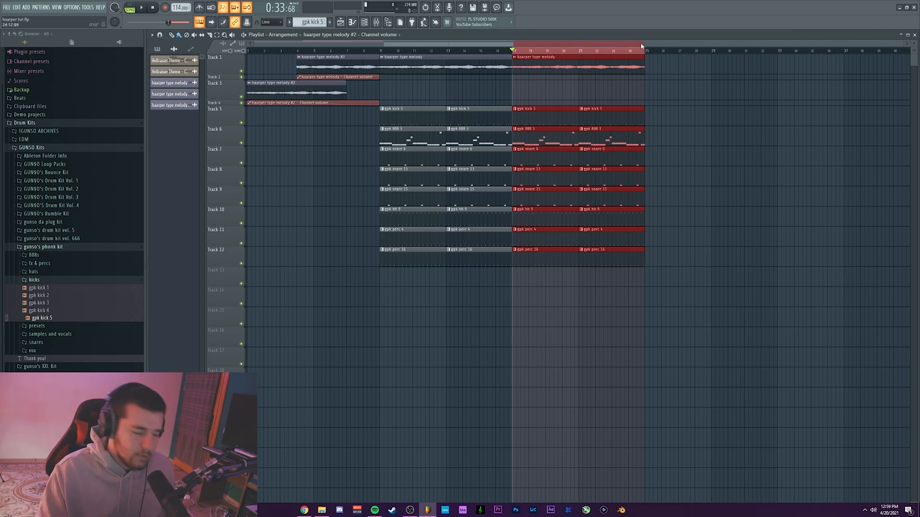
key(Delete)
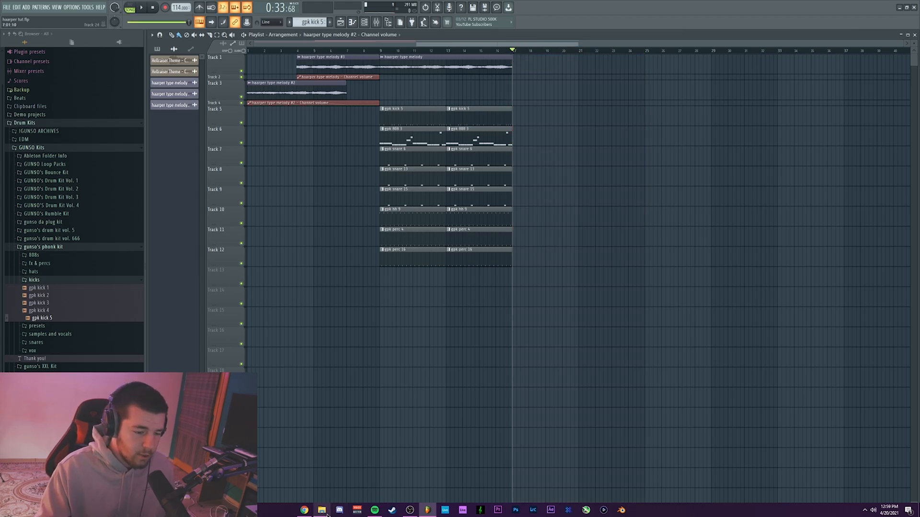
drag(518, 279, 519, 278)
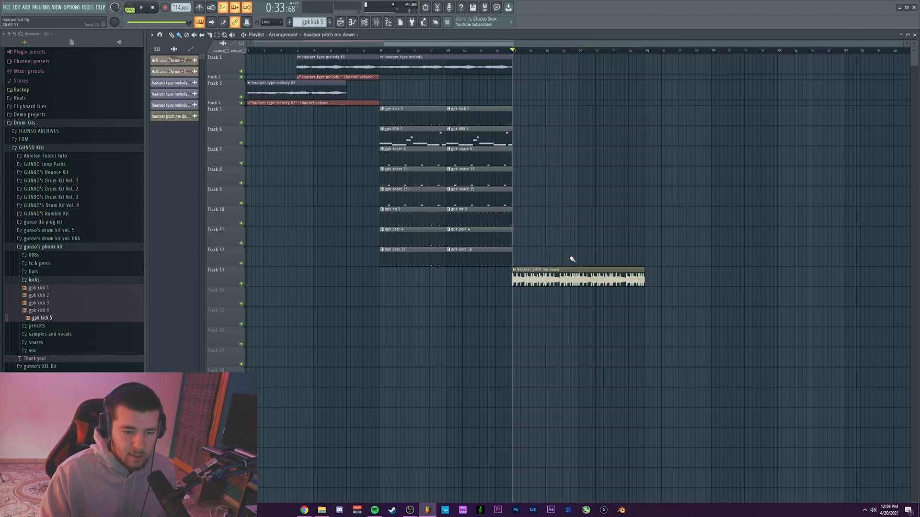
- Shift the haarper pitch me down sample's pitch by -200 cents and play the transition into it from bar 16
double_click(581, 281)
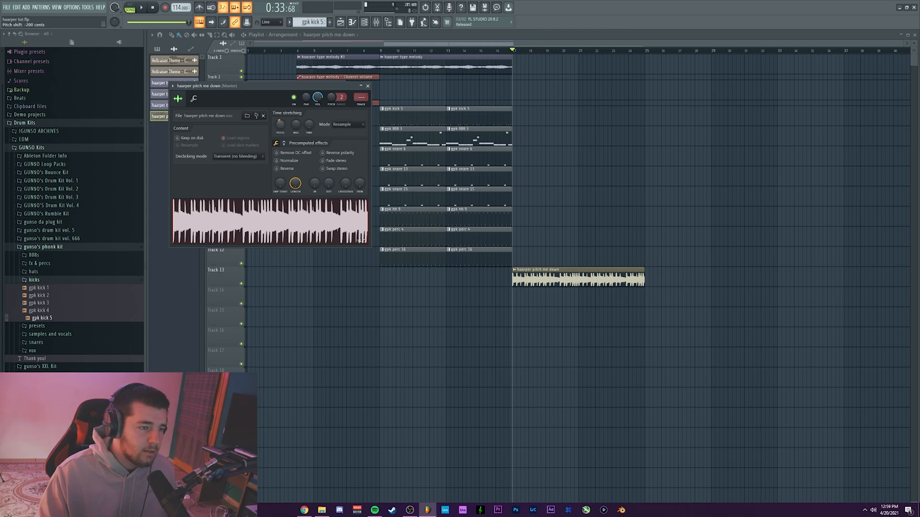
click(296, 124)
click(502, 52)
key(space)
scroll(501, 52, up, 4)
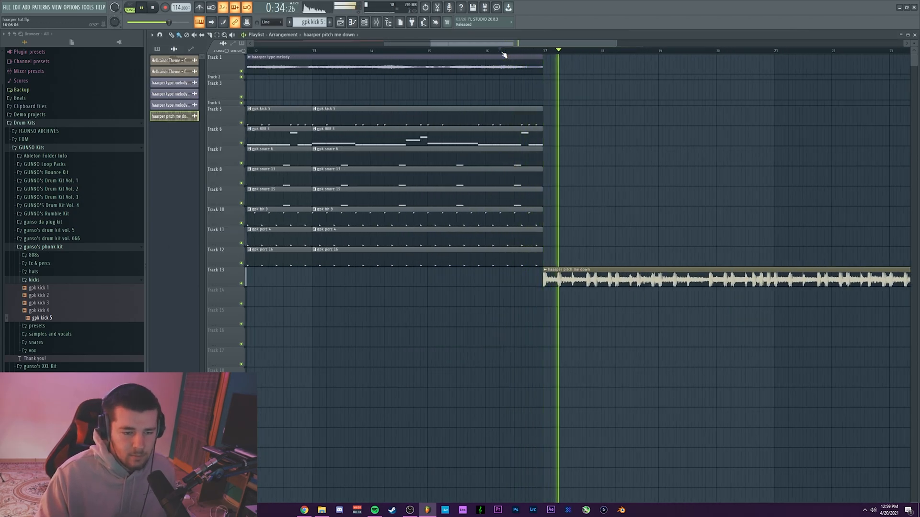
- Place another copy of the melody and drum clips at bar 25 and play from the pitched-down section into it
scroll(504, 54, down, 5)
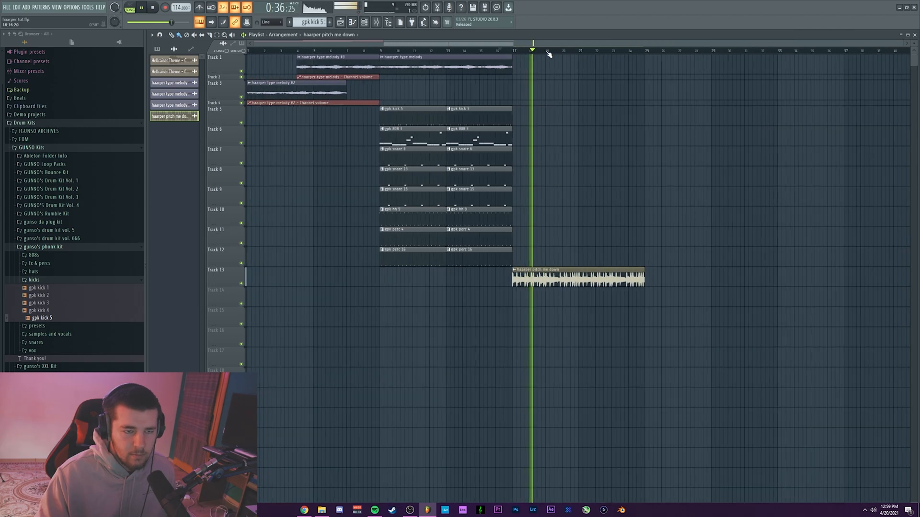
scroll(507, 53, up, 5)
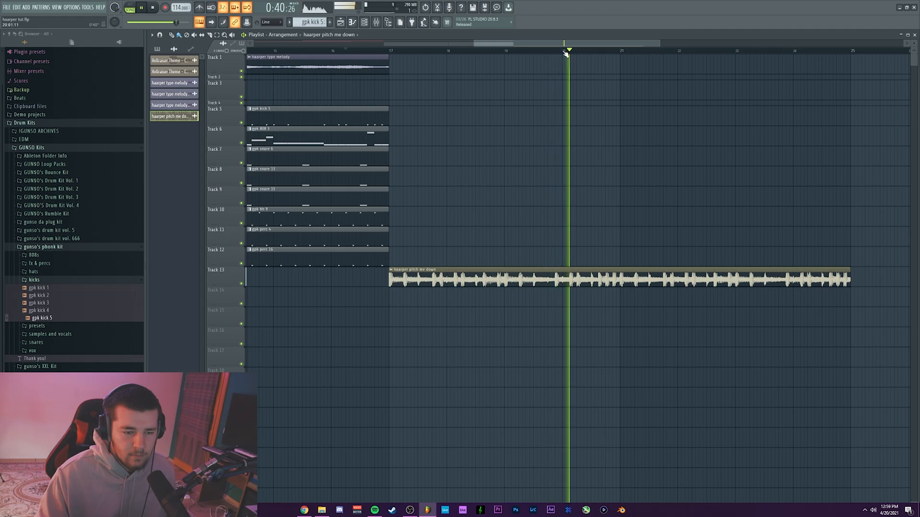
scroll(565, 53, down, 3)
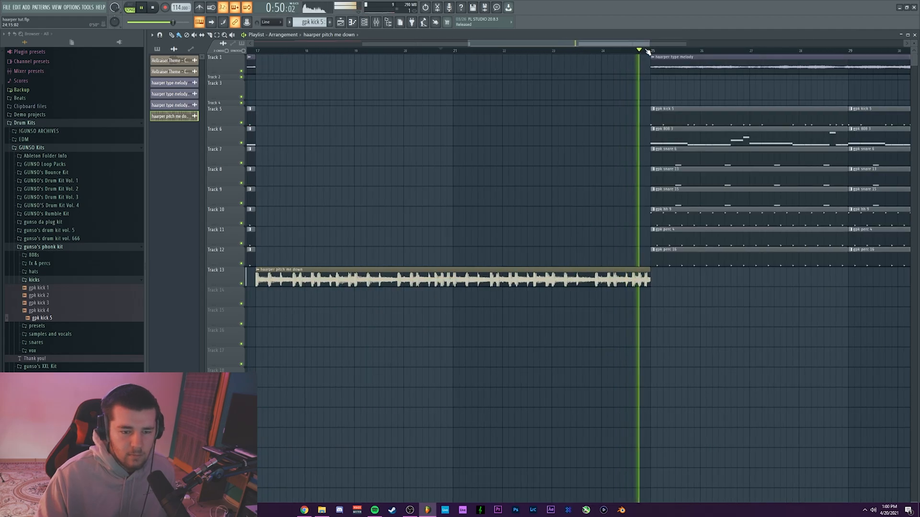
scroll(647, 51, down, 3)
scroll(647, 51, down, 2)
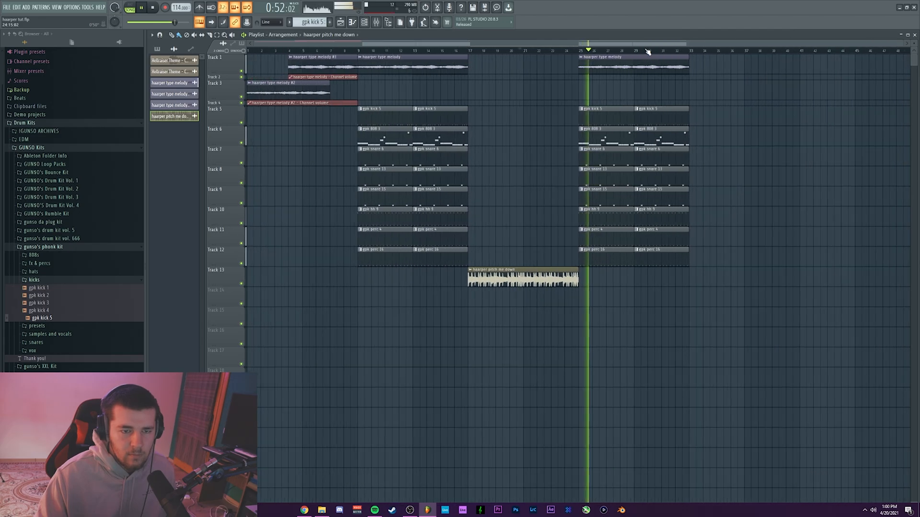
key(space)
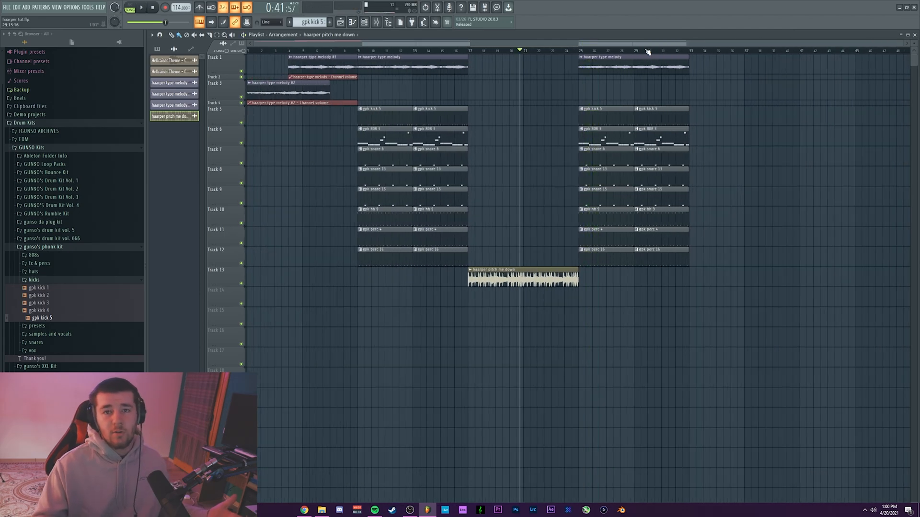
- Shift the whole arrangement four bars later and place a four-bar copy of the melody and drum clips at bar 1 on their matching tracks
drag(712, 61, 282, 279)
drag(308, 63, 362, 63)
drag(431, 65, 444, 243)
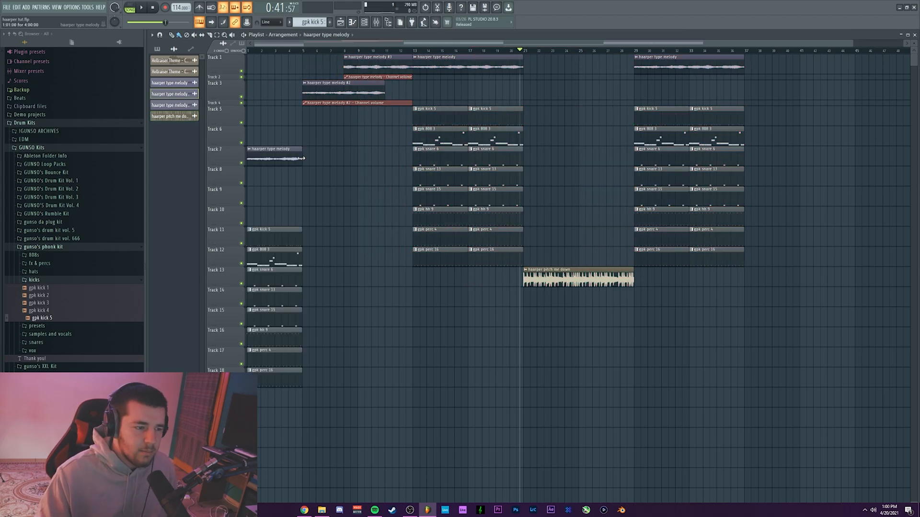
drag(310, 152, 242, 384)
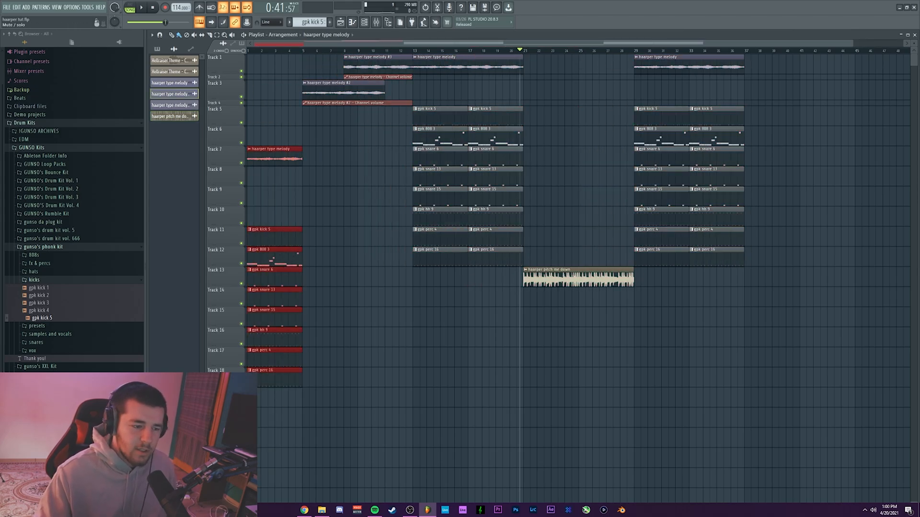
drag(260, 164, 275, 69)
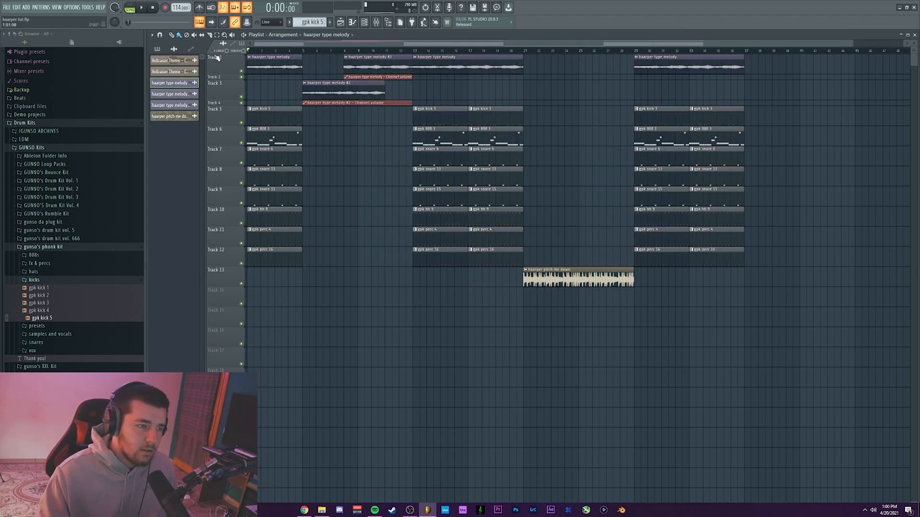
- Play the new opening section from bar 1 and check its transition into the haarper type melody #2 section at bar 5
scroll(324, 51, up, 5)
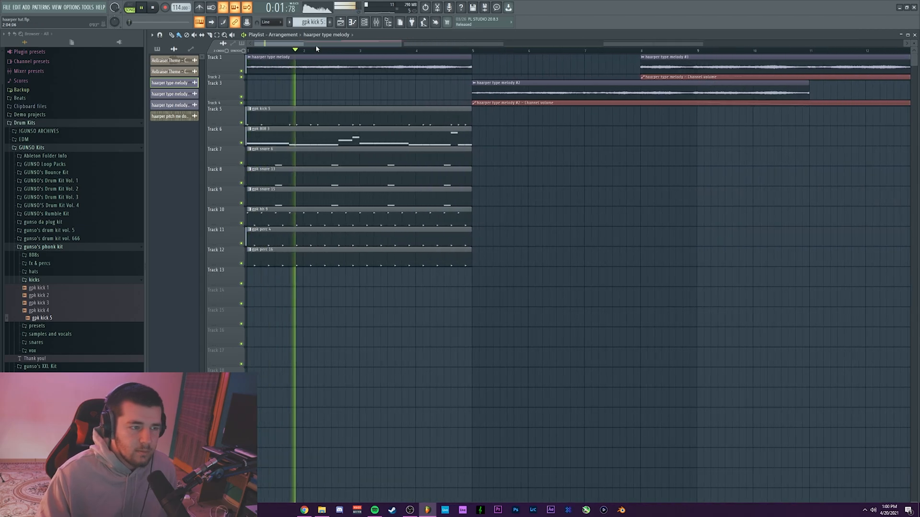
scroll(324, 51, down, 1)
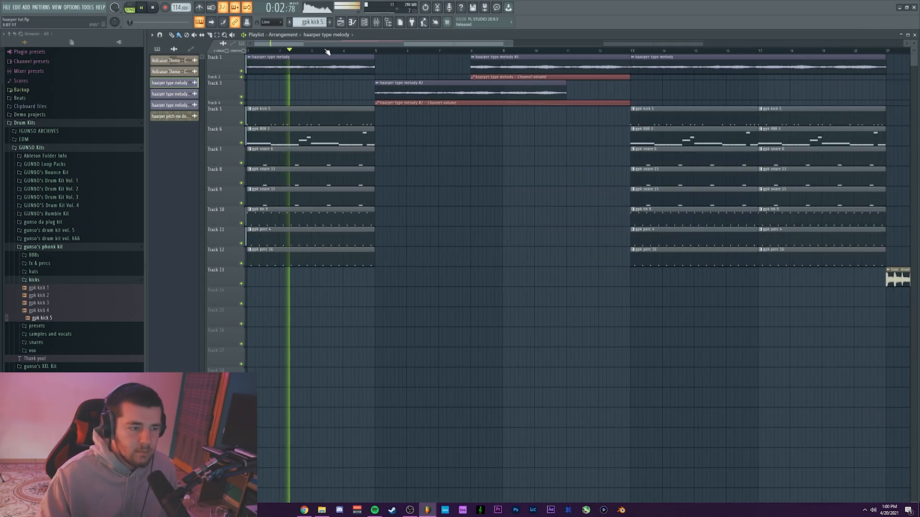
click(357, 51)
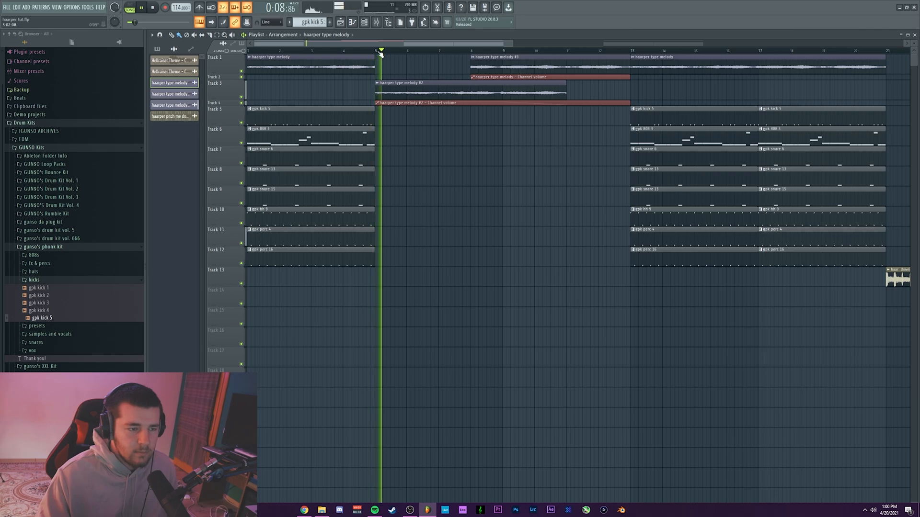
scroll(379, 54, down, 2)
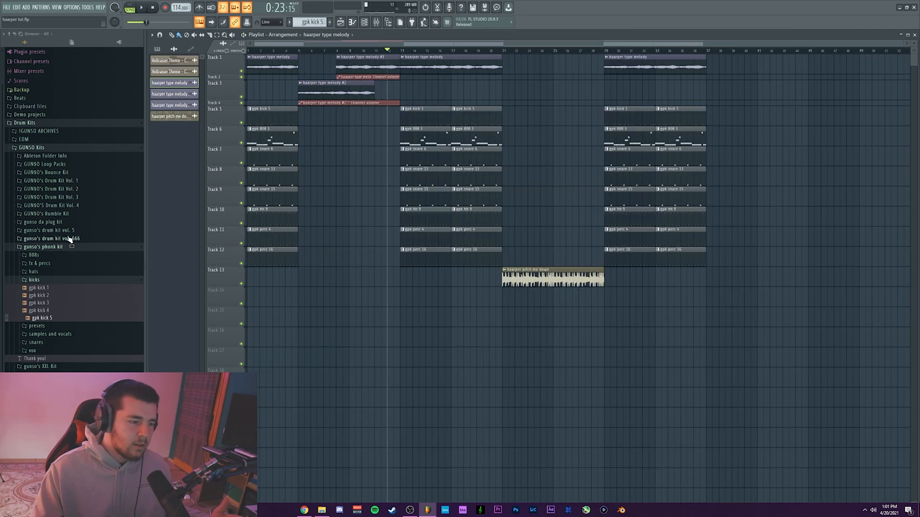
- Collapse the kicks folder and expand the vocals folder inside samples and vocals of gunso's phonk kit
click(43, 281)
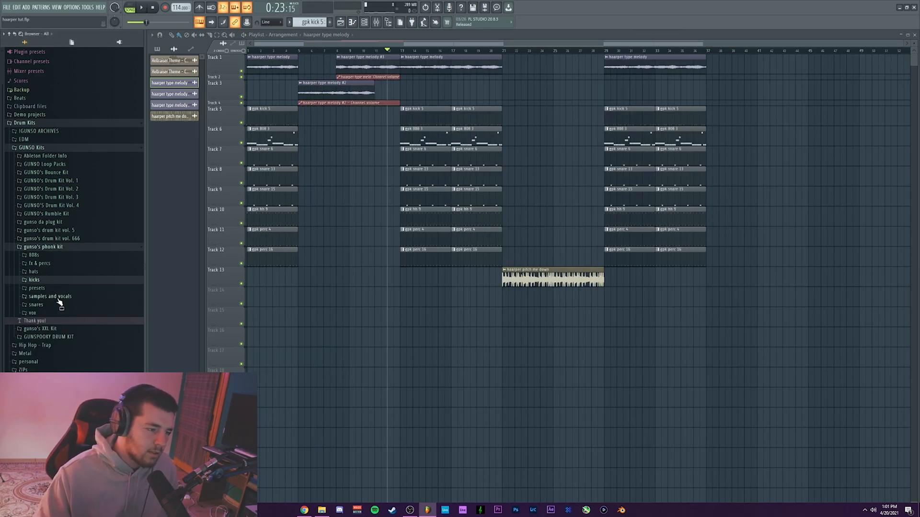
click(66, 297)
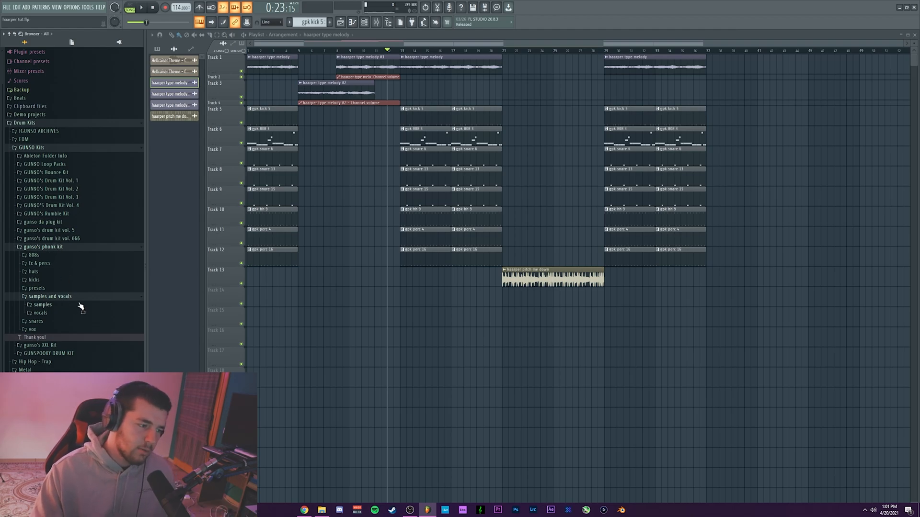
right_click(49, 313)
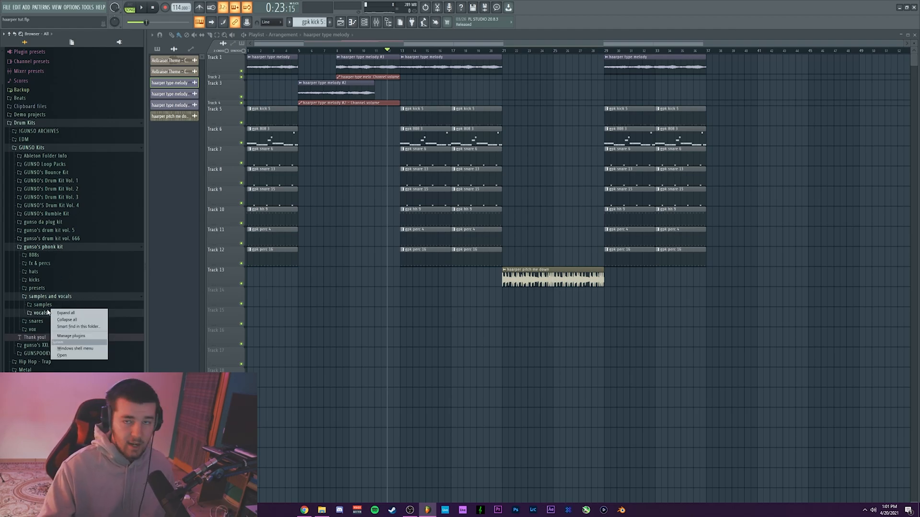
click(66, 313)
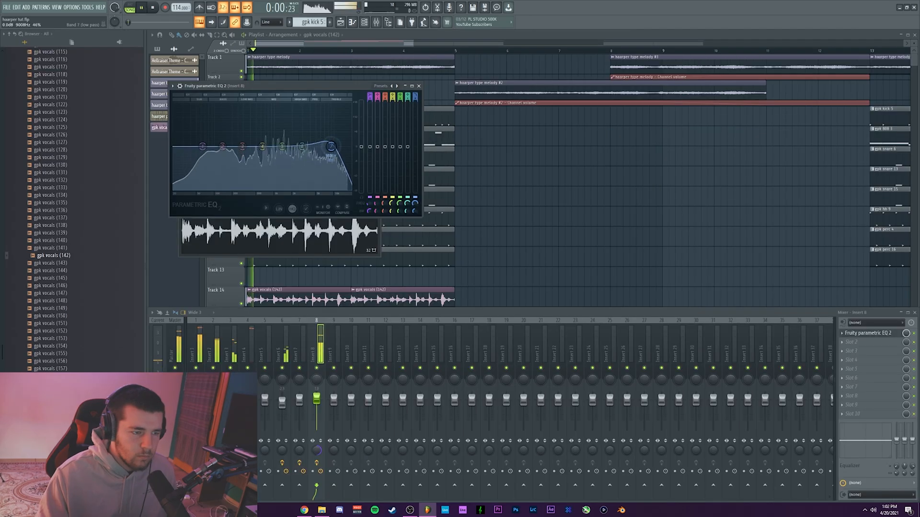
- Shape the gpk vocals (142) sound in Fruity parametric EQ 2 on Insert 8 with a steep high cut and a low cut
drag(325, 146, 322, 146)
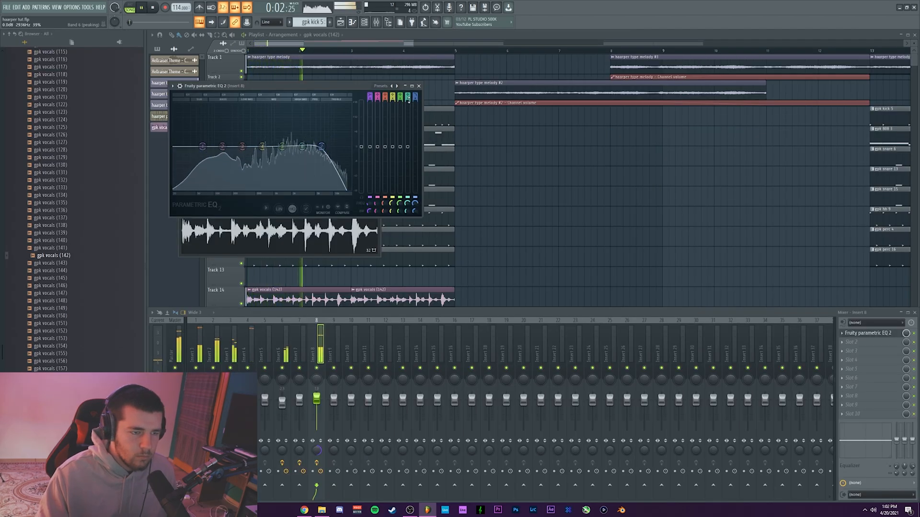
drag(414, 101, 413, 98)
drag(321, 147, 331, 147)
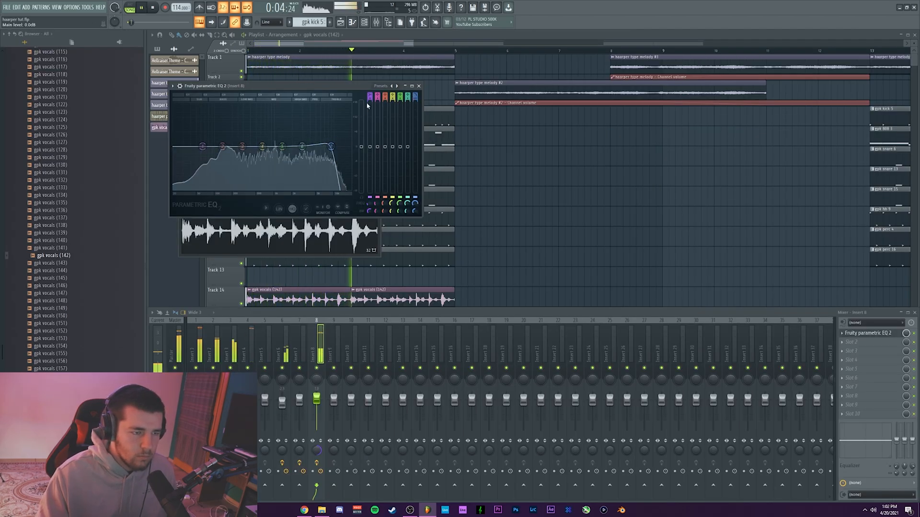
scroll(368, 93, up, 2)
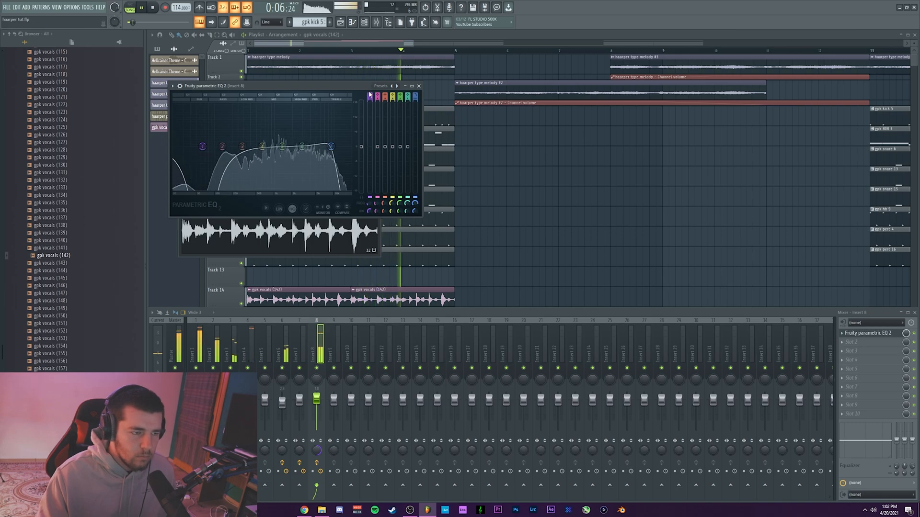
drag(202, 147, 257, 154)
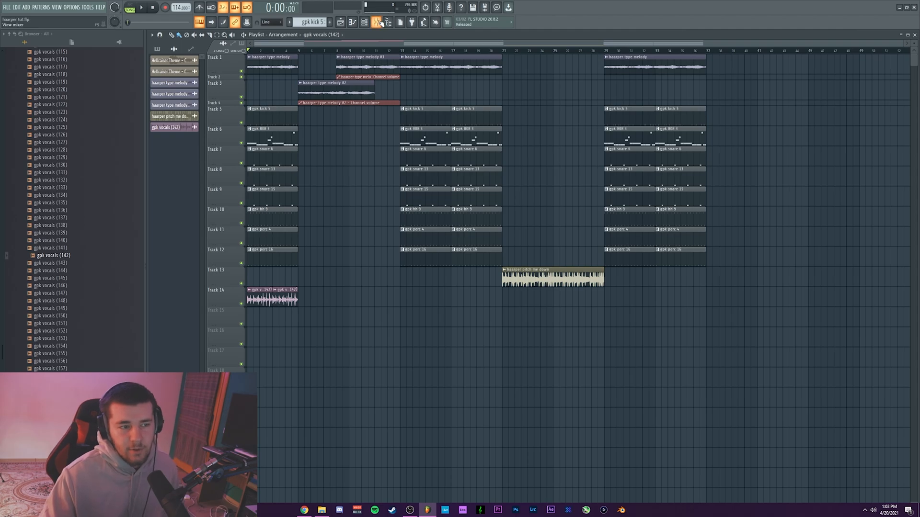